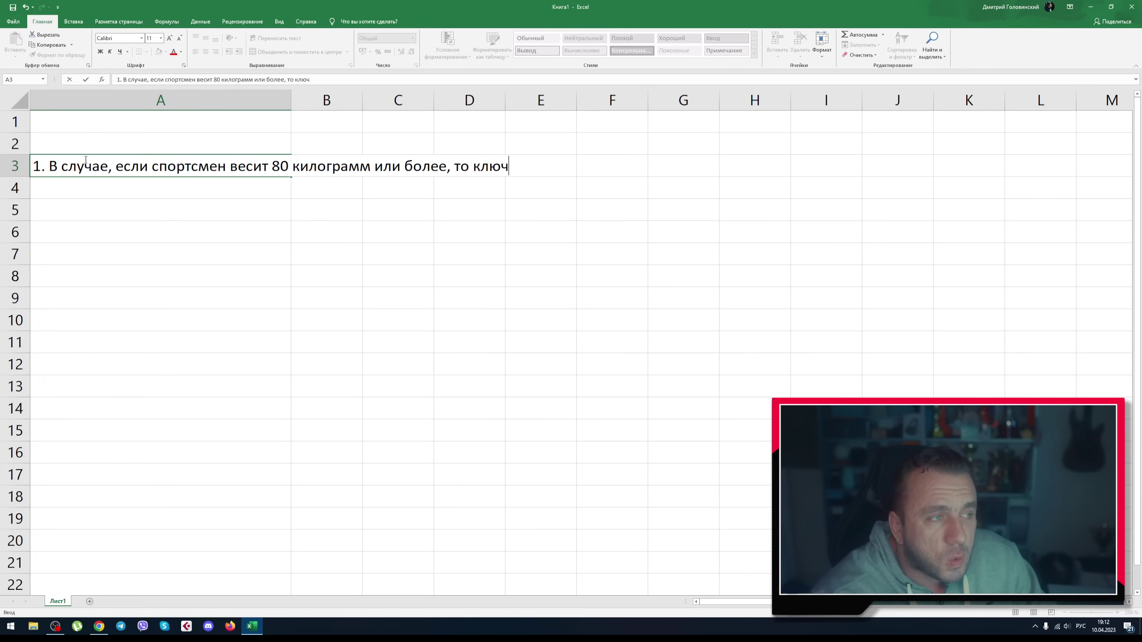
Complete note 1 in A3 so that it ends "то ключевым слабым звеном, в долгосрочной перспективе, является хват"
{"action": "type", "text": "бым св"}
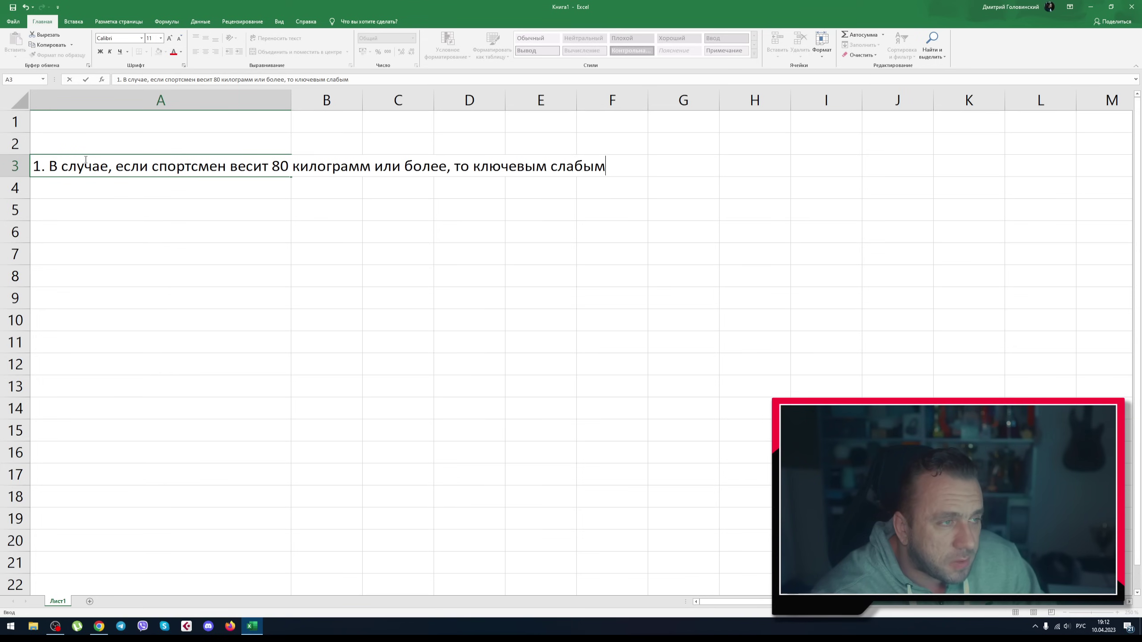
{"action": "key", "text": "BackSpace"}
{"action": "key", "text": "BackSpace"}
{"action": "type", "text": "звеоно"}
{"action": "key", "text": "BackSpace"}
{"action": "key", "text": "BackSpace"}
{"action": "key", "text": "BackSpace"}
{"action": "type", "text": "ном"}
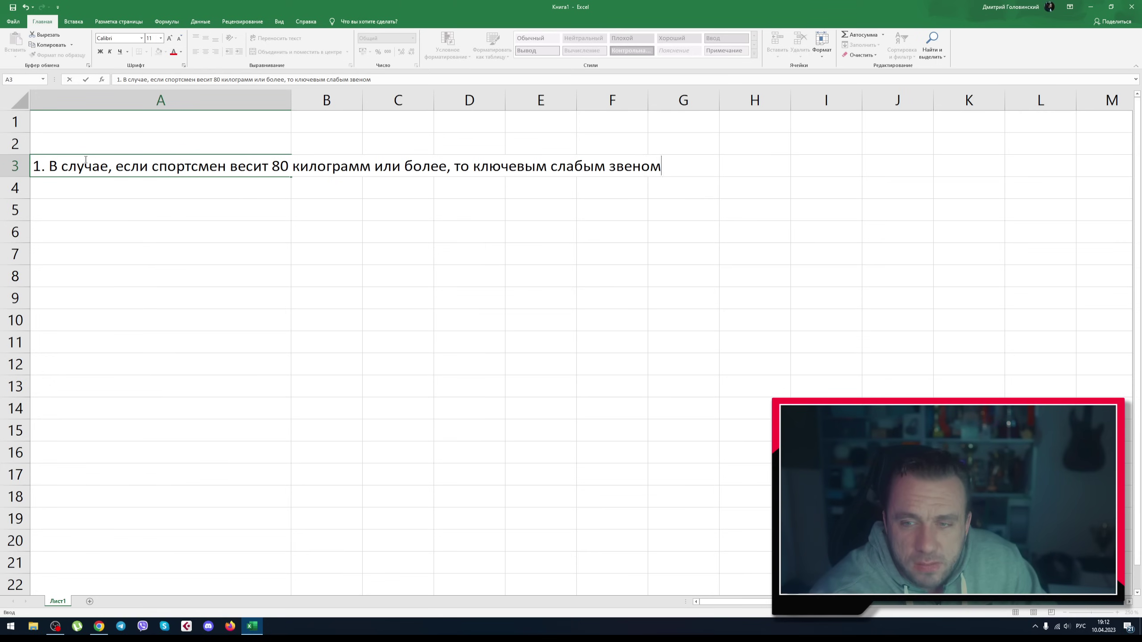
{"action": "type", "text": ", в долг"}
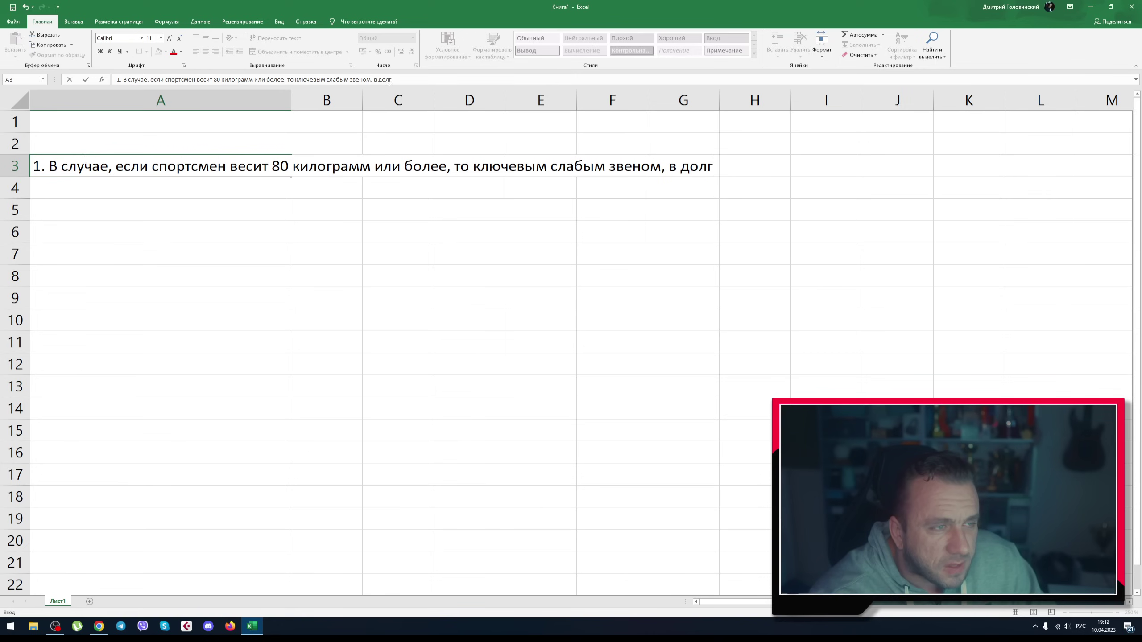
{"action": "type", "text": "осрочной перспети"}
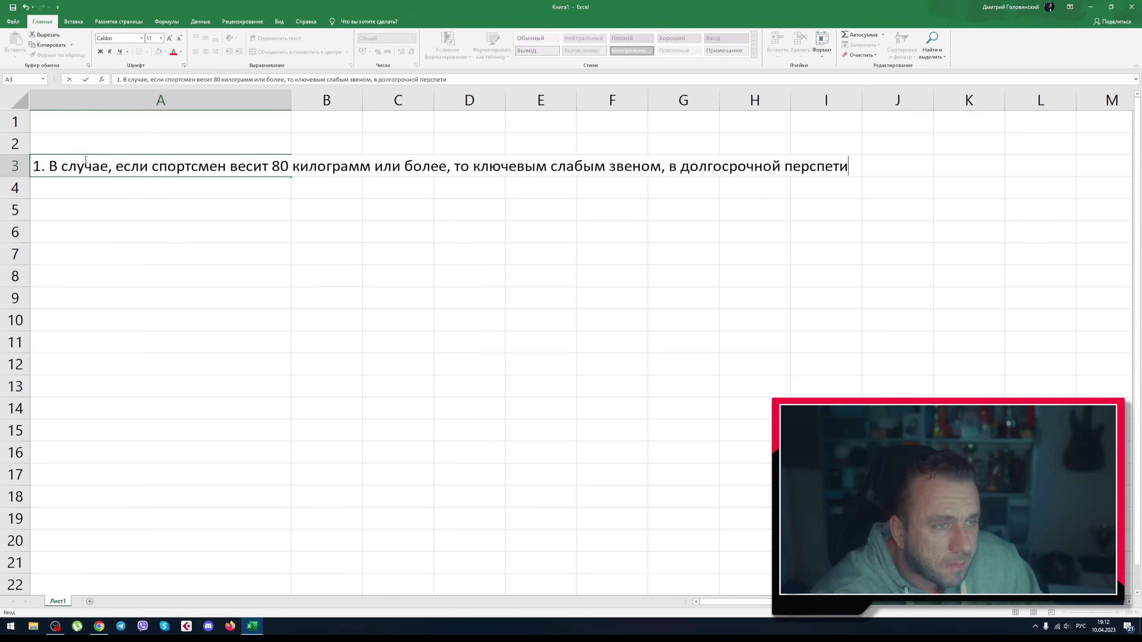
{"action": "key", "text": "BackSpace"}
{"action": "type", "text": "ктиве"}
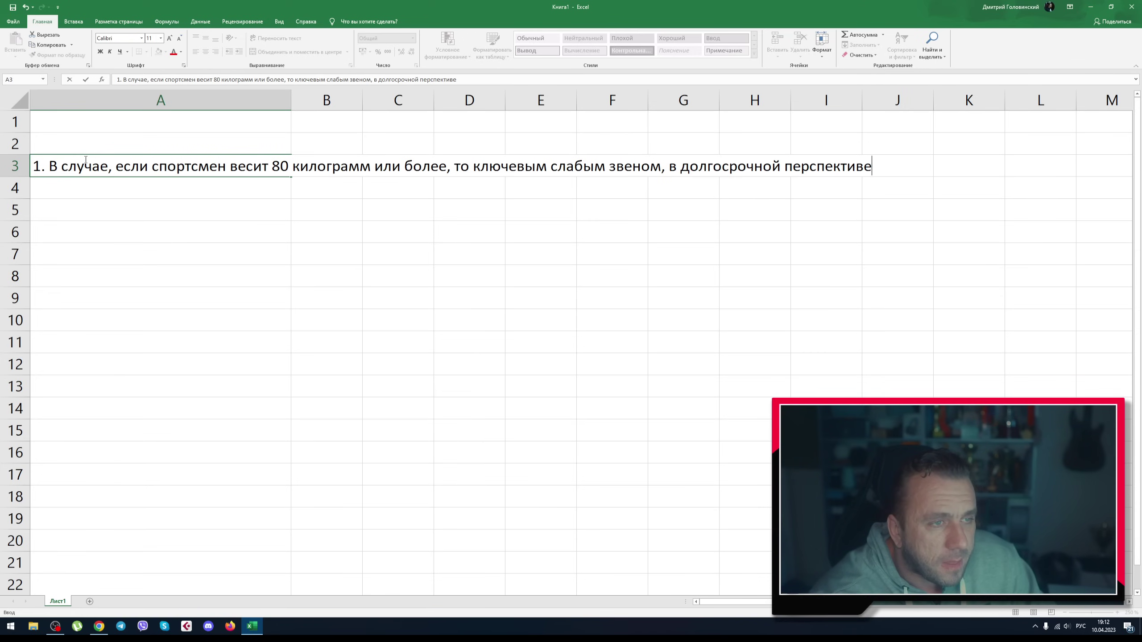
{"action": "type", "text": ", является хват"}
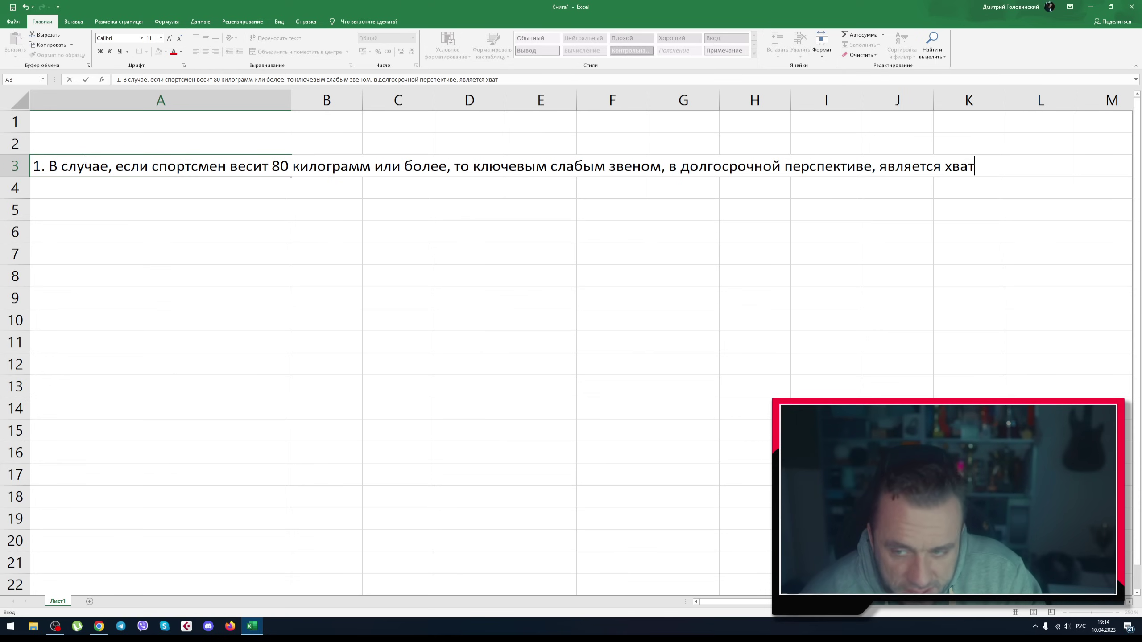
{"action": "key", "text": "Return"}
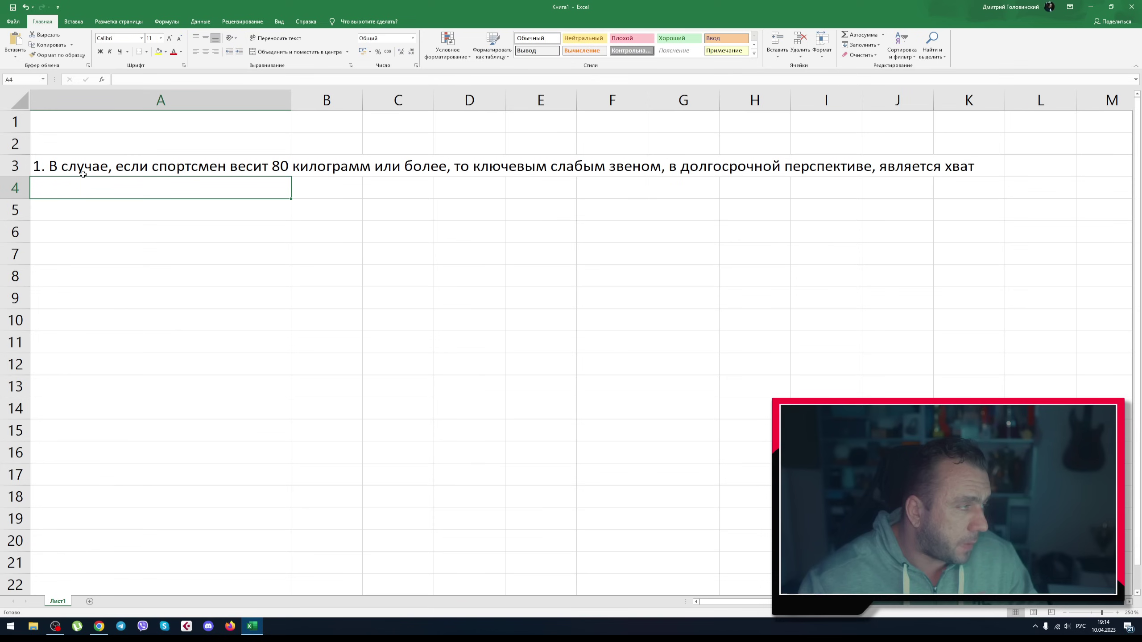
Write the second note in A4: "2. Важно касаться перекладины либо подбородком, либо шеей."
{"action": "type", "text": "2."}
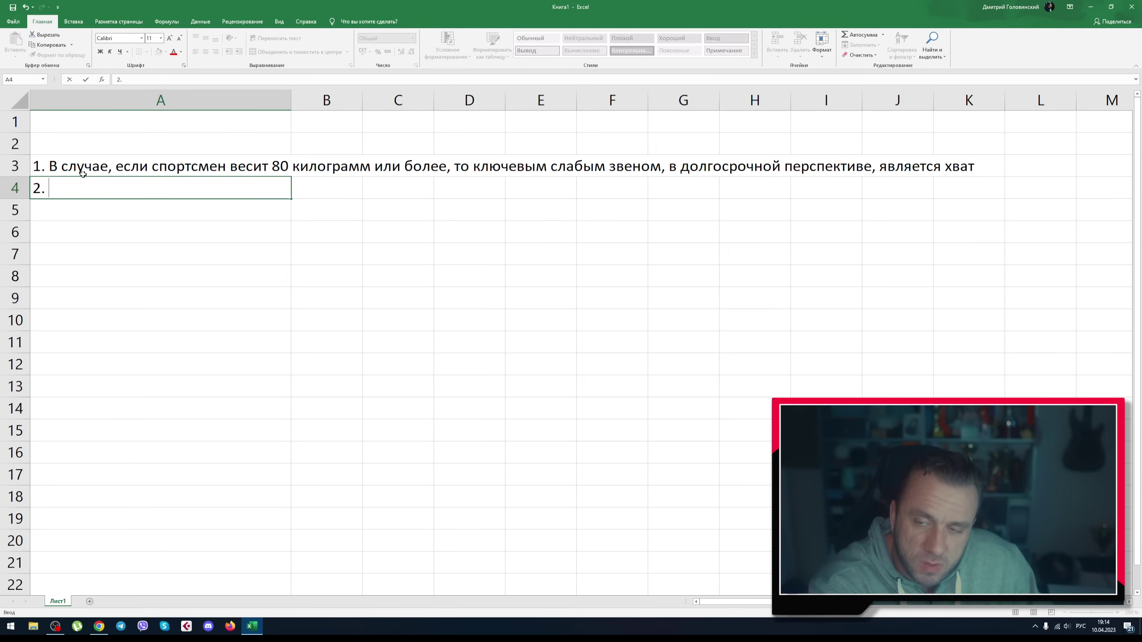
{"action": "type", "text": "Важно касаться перекладины лито"}
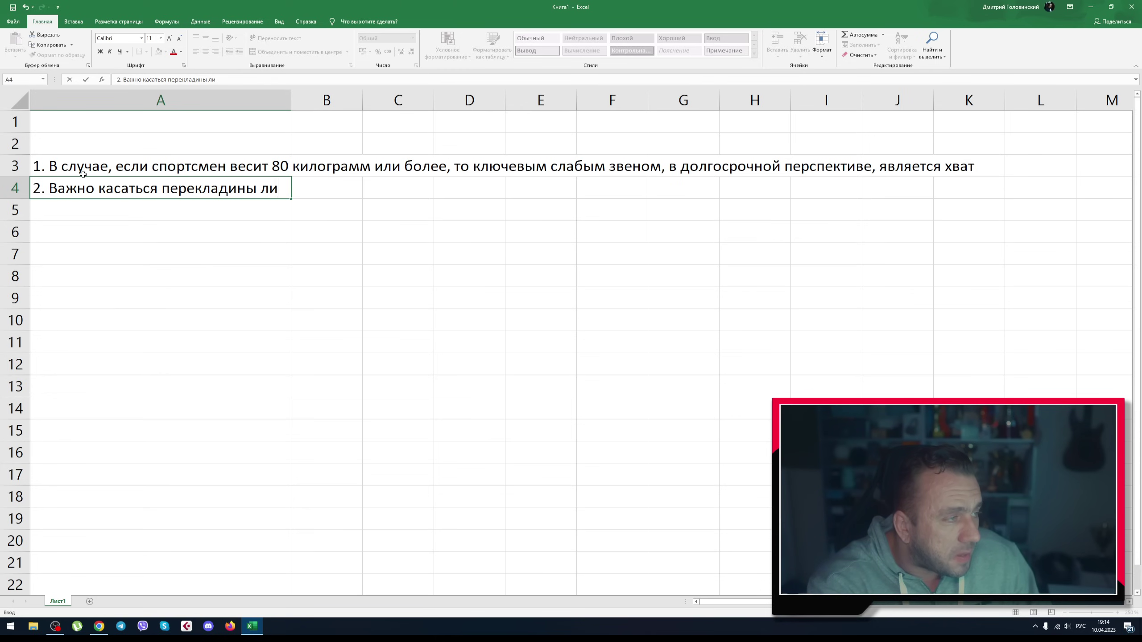
{"action": "key", "text": "BackSpace"}
{"action": "key", "text": "BackSpace"}
{"action": "type", "text": "бо под"}
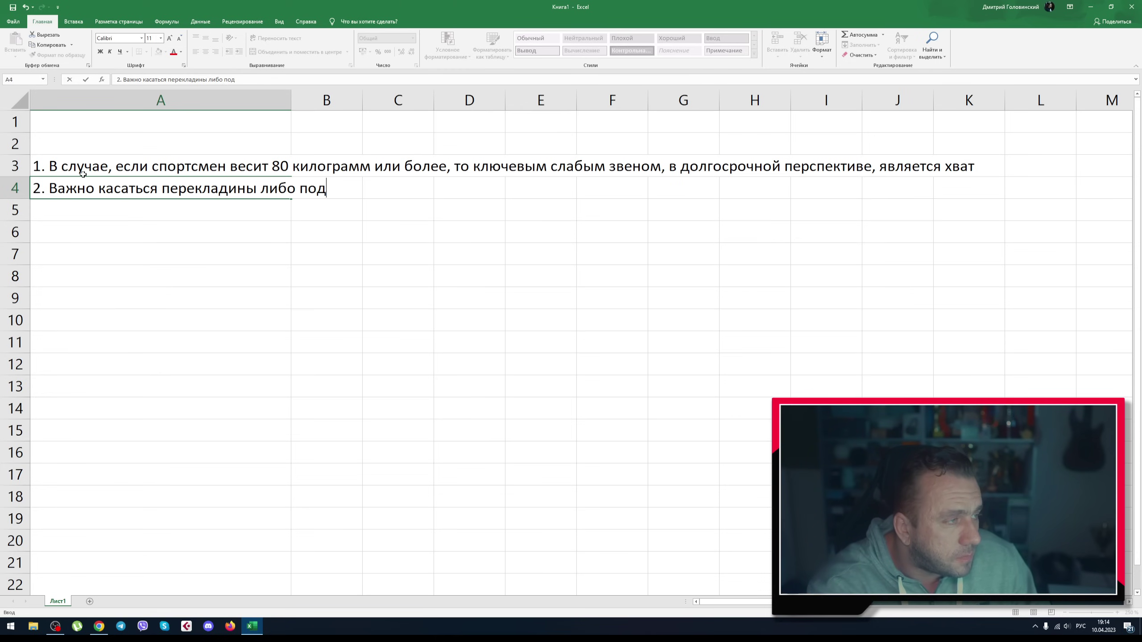
{"action": "type", "text": "бородком, либо"}
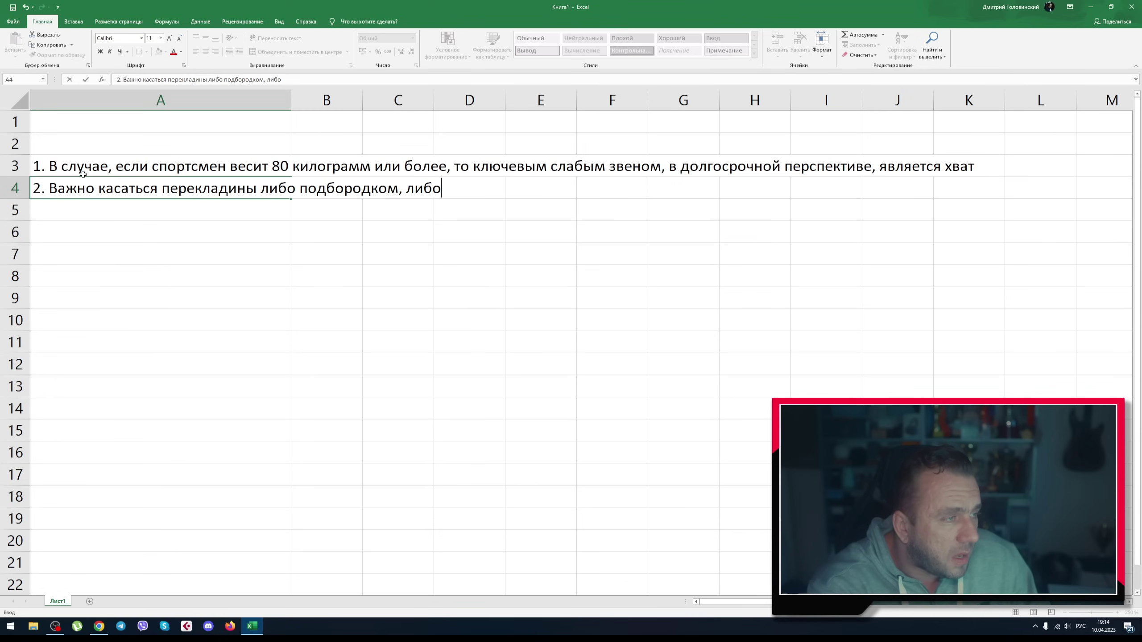
{"action": "type", "text": " шеей."}
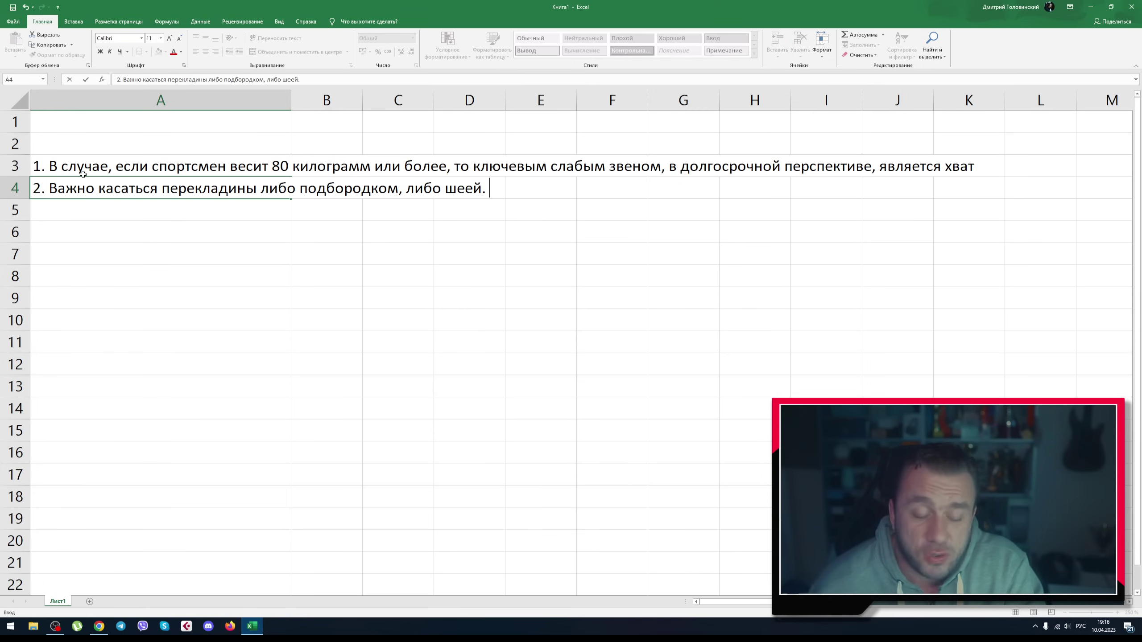
Clear both notes in A3:A4 and enter the heading "Мышечная крепатура (отложенная боль)" in A5
{"action": "left_click_drag", "start_coordinate": [90, 167], "coordinate": [82, 183]}
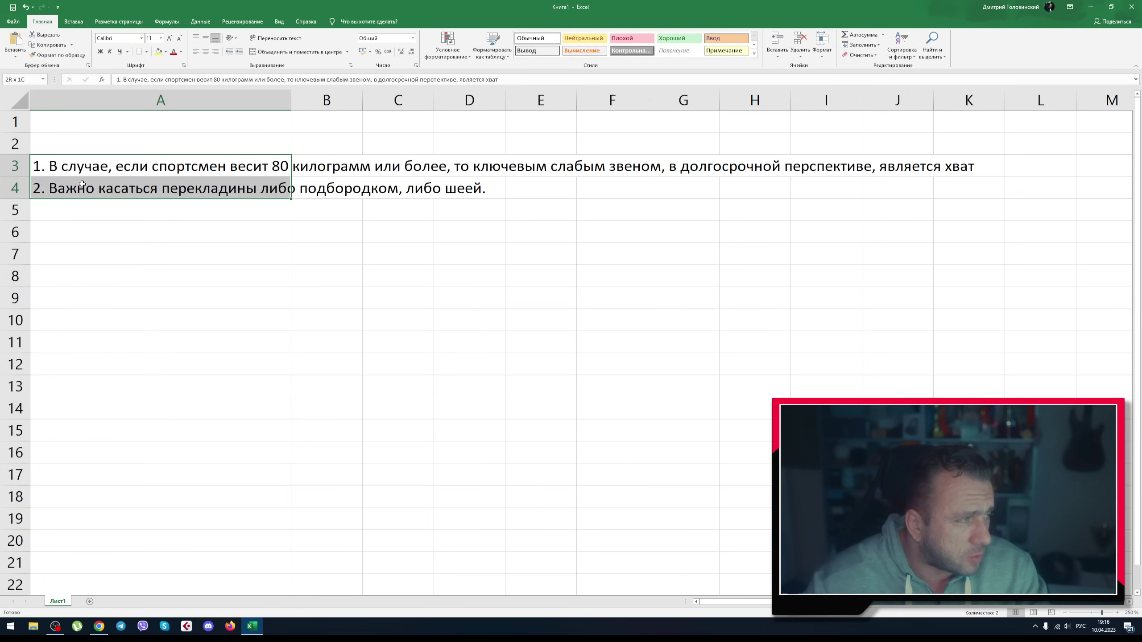
{"action": "key", "text": "Delete"}
{"action": "left_click", "coordinate": [125, 217]}
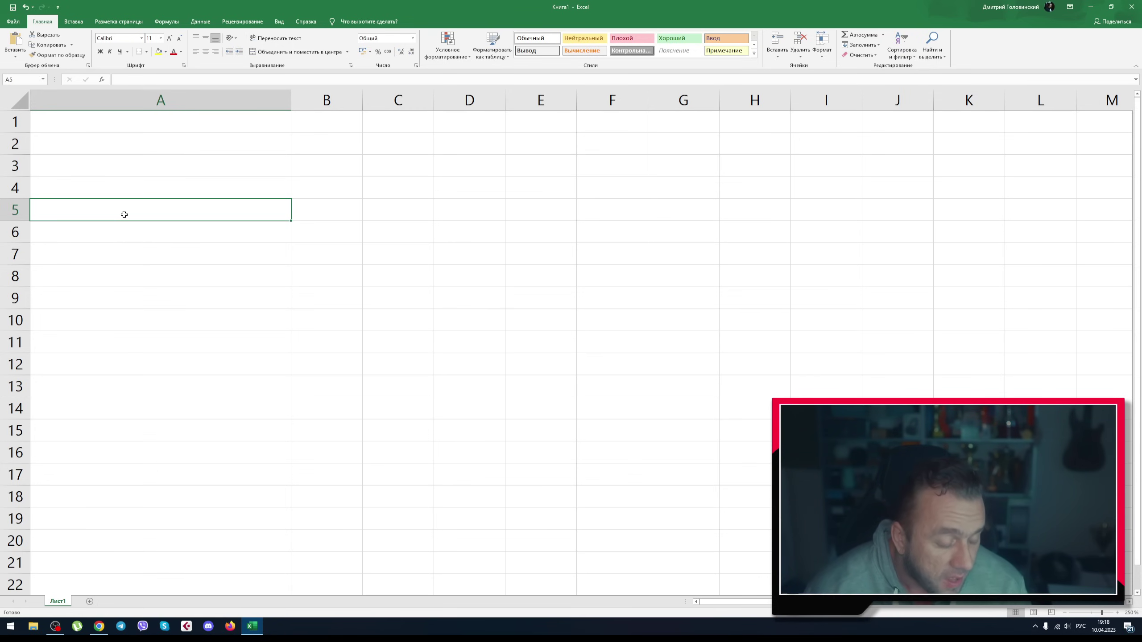
{"action": "type", "text": "Мышечная крепатура (отложенная боль)"}
{"action": "key", "text": "Return"}
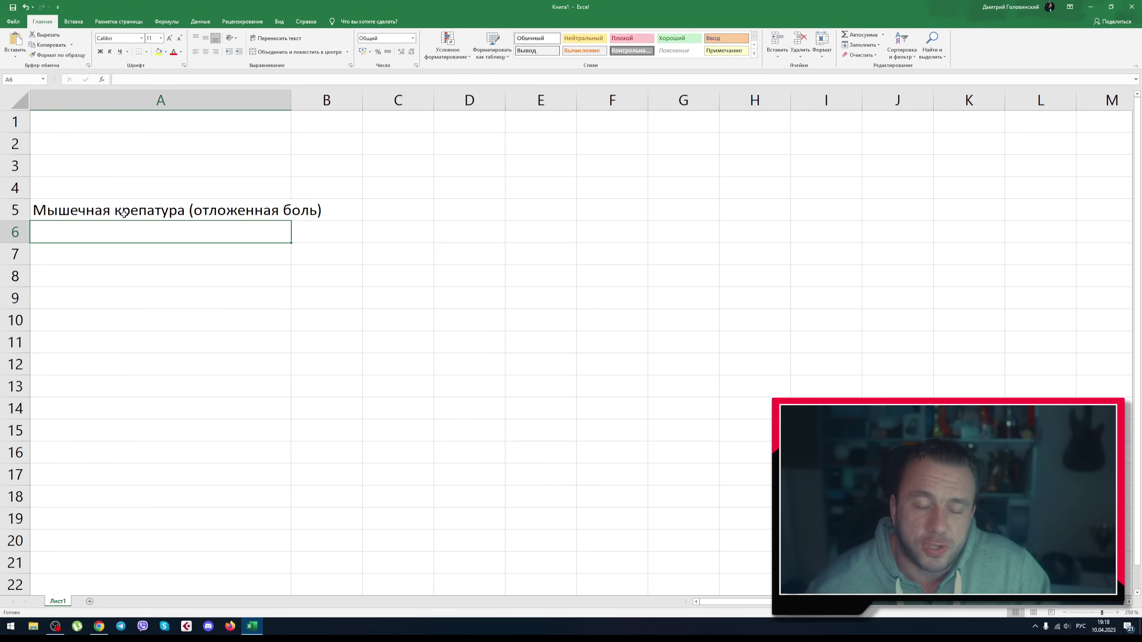
List the training days in A6:A8: "Понедельник - тренировка", "Среда - тренировка" and "Пятница - тренировка"
{"action": "scroll", "coordinate": [125, 235], "scroll_direction": "up", "scroll_amount": 1}
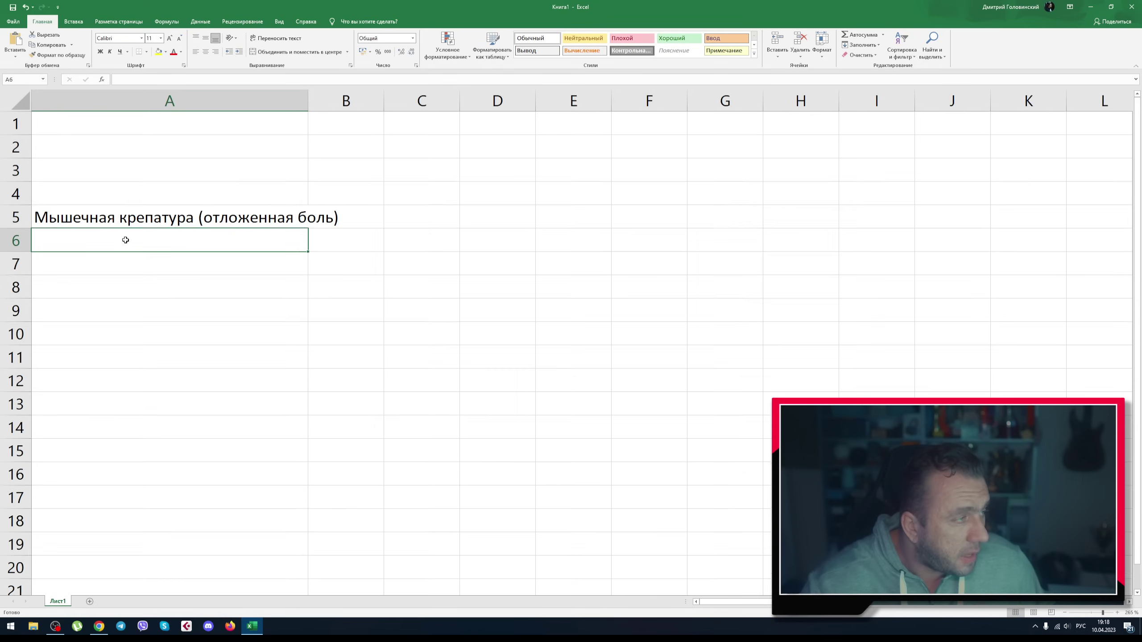
{"action": "scroll", "coordinate": [125, 240], "scroll_direction": "up", "scroll_amount": 3}
{"action": "scroll", "coordinate": [136, 262], "scroll_direction": "up", "scroll_amount": 2}
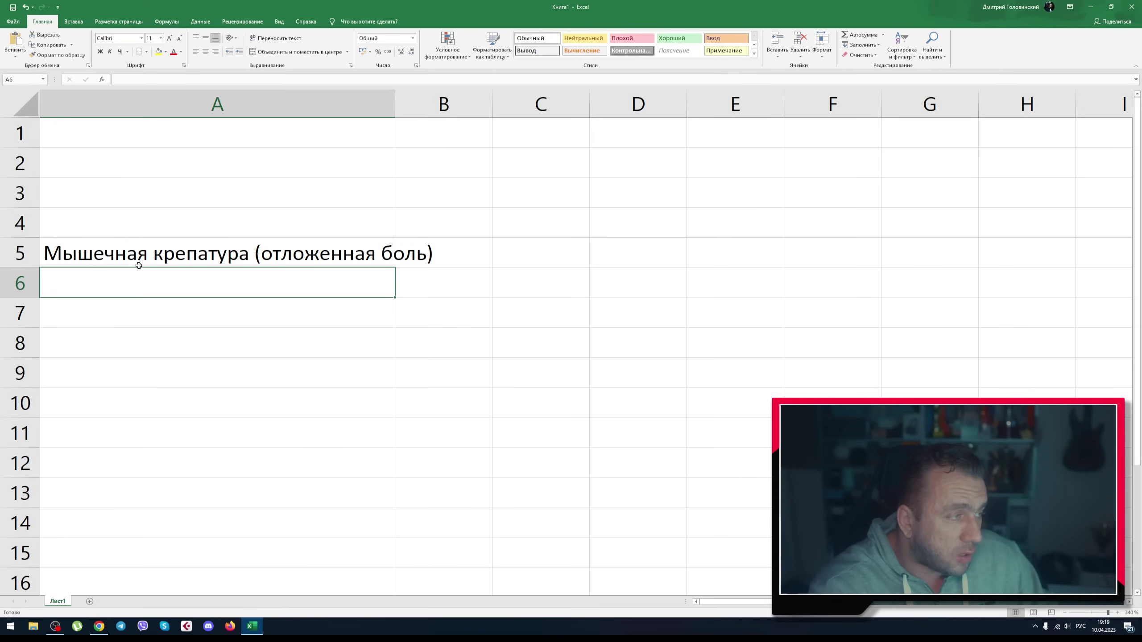
{"action": "type", "text": "Понедельник - "}
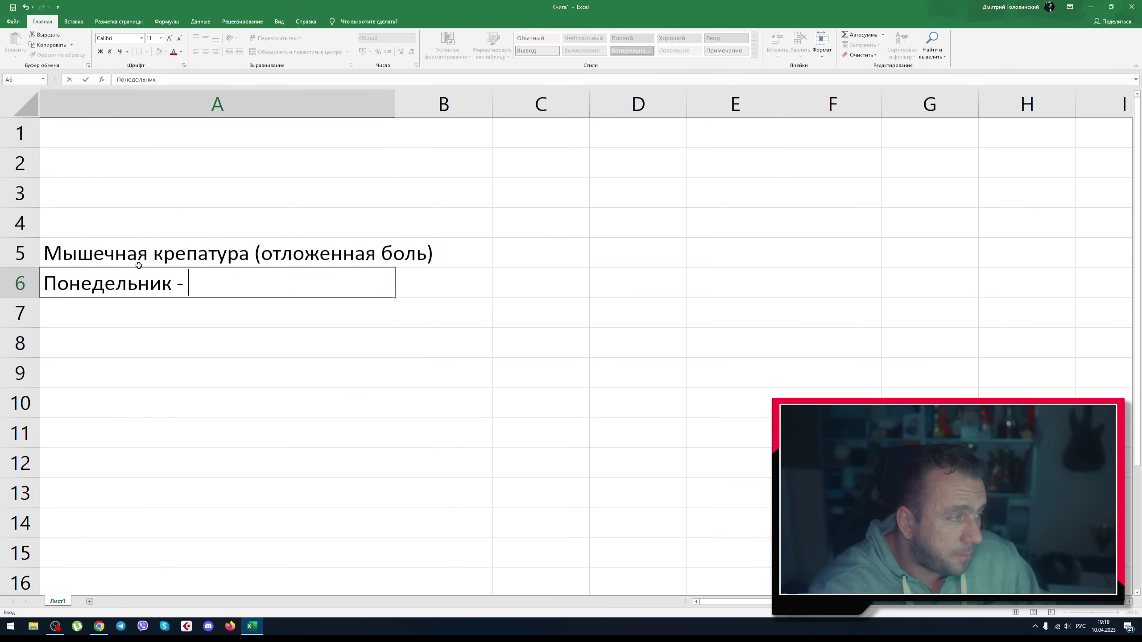
{"action": "type", "text": "тренировка"}
{"action": "key", "text": "Return"}
{"action": "type", "text": "С"}
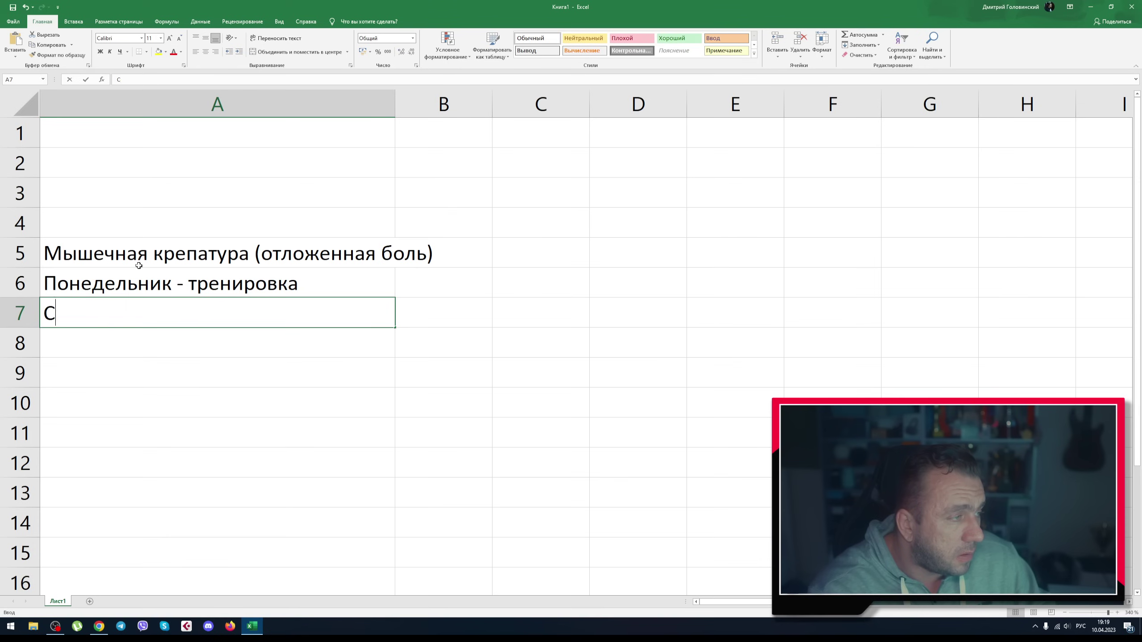
{"action": "type", "text": "реда - тренировка"}
{"action": "key", "text": "Return"}
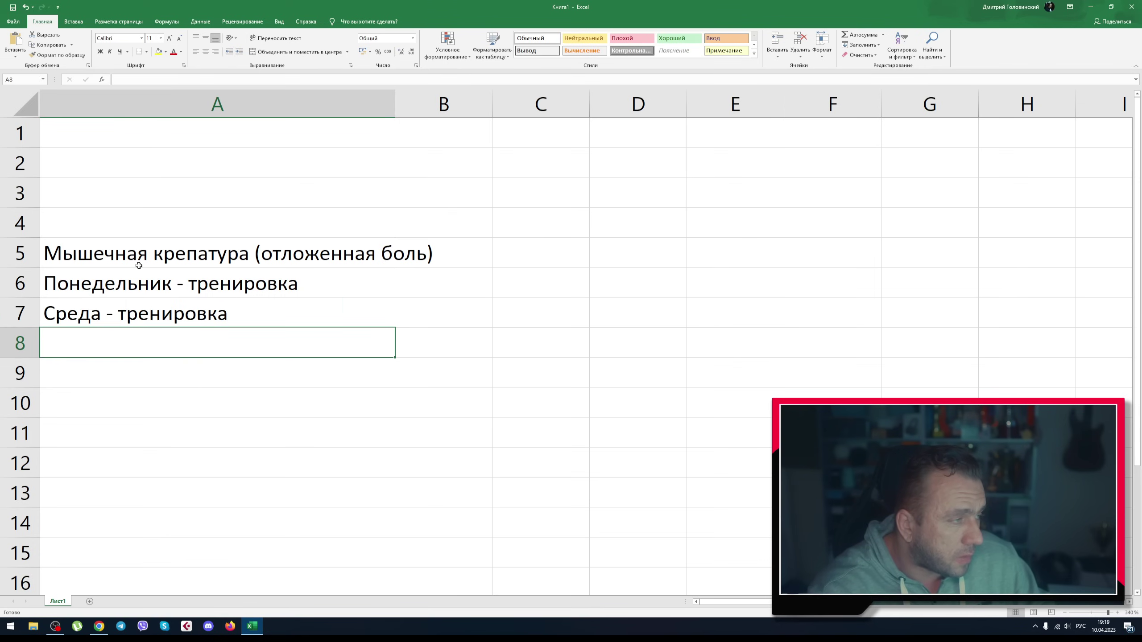
{"action": "type", "text": "Пятница - трен"}
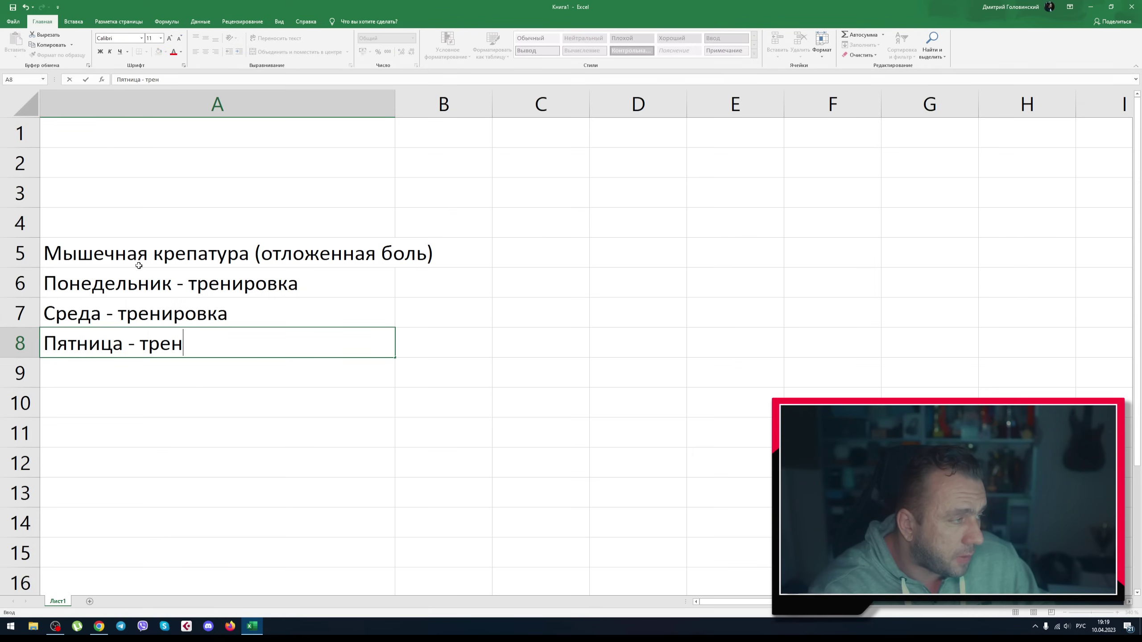
{"action": "type", "text": "ировка"}
{"action": "key", "text": "Return"}
{"action": "key", "text": "Up"}
{"action": "key", "text": "shift+Up"}
{"action": "key", "text": "shift+Up"}
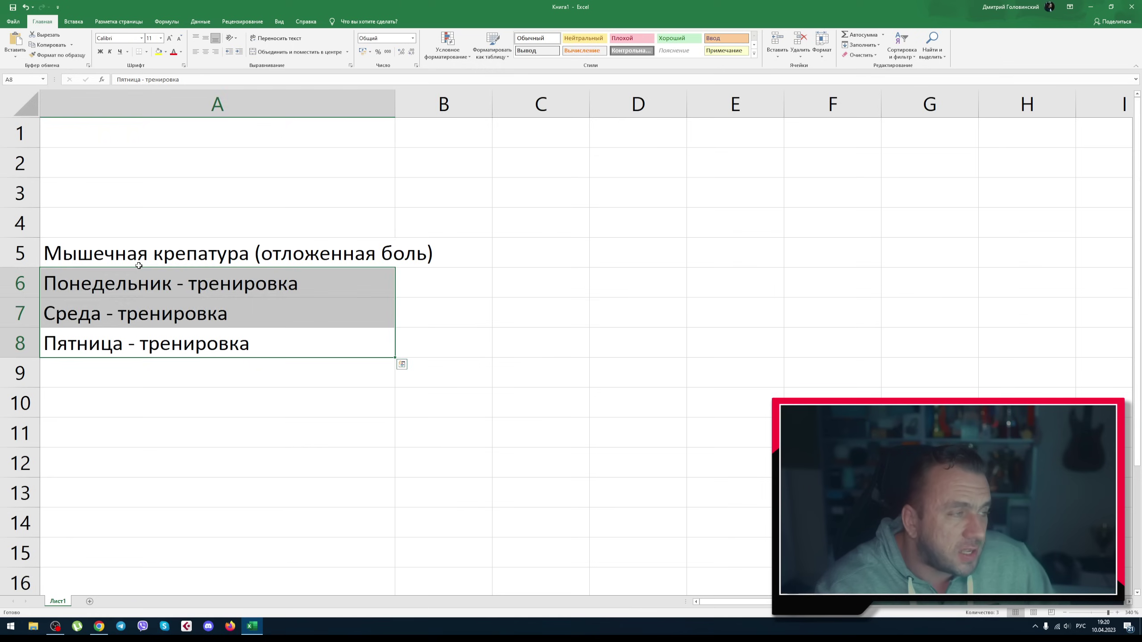
{"action": "key", "text": "Right"}
{"action": "key", "text": "Up"}
{"action": "key", "text": "Up"}
{"action": "type", "text": "КП"}
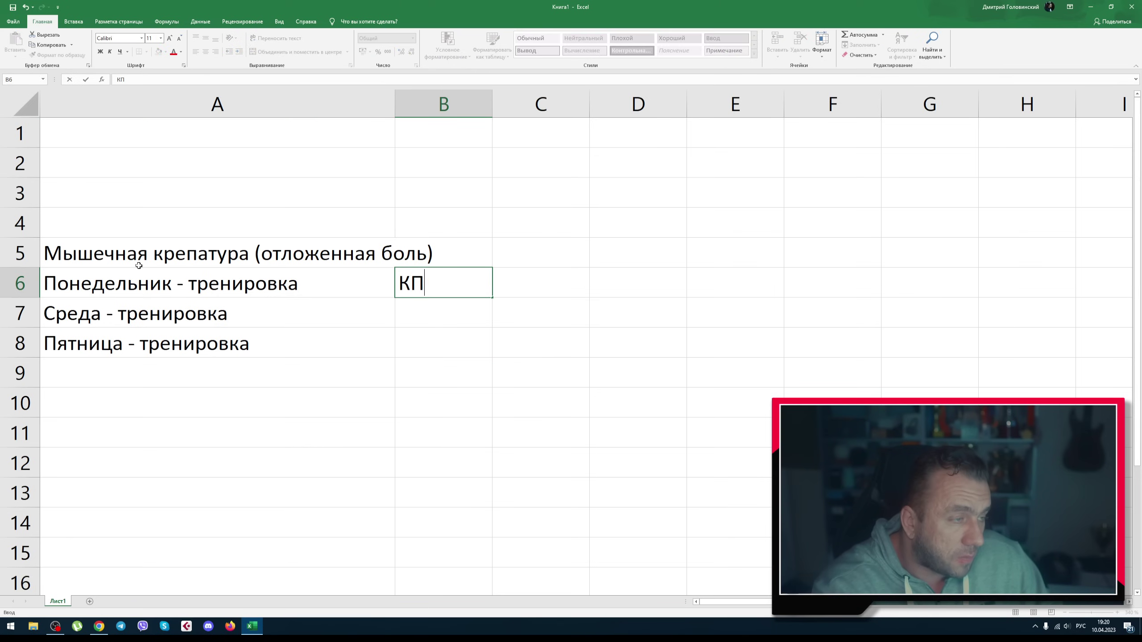
{"action": "type", "text": "Ш ---"}
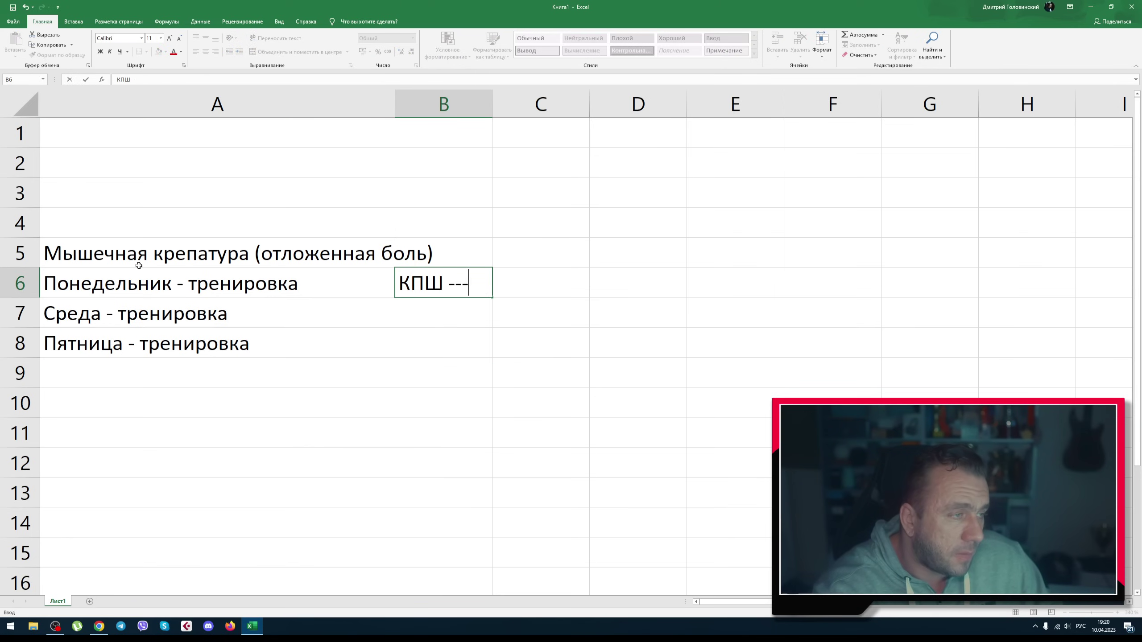
{"action": "key", "text": "Return"}
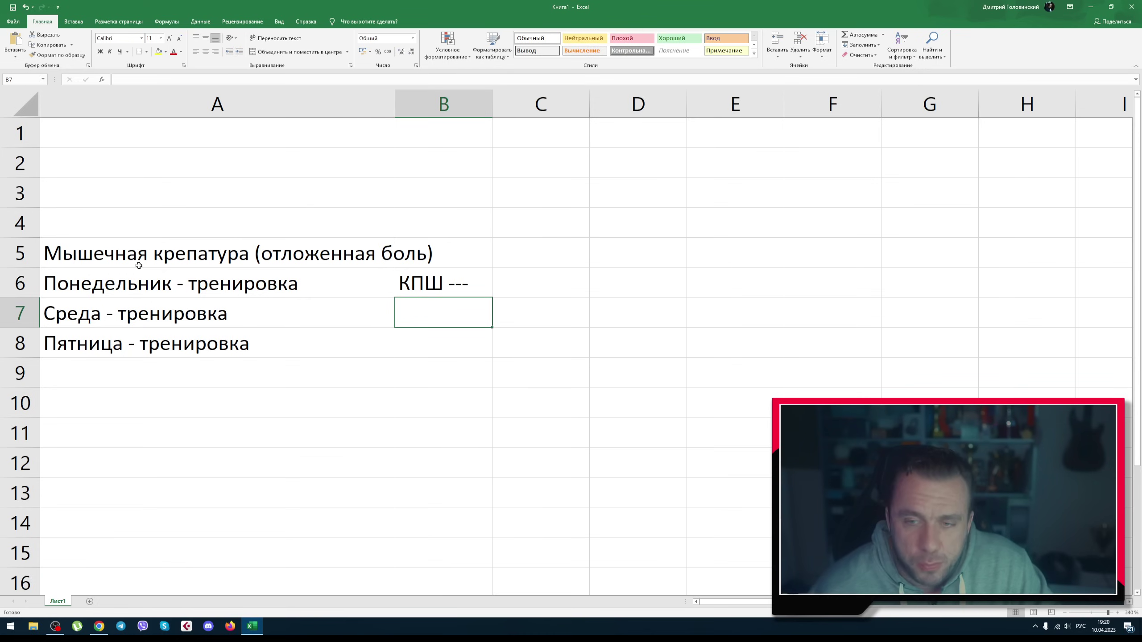
{"action": "left_click", "coordinate": [435, 283]}
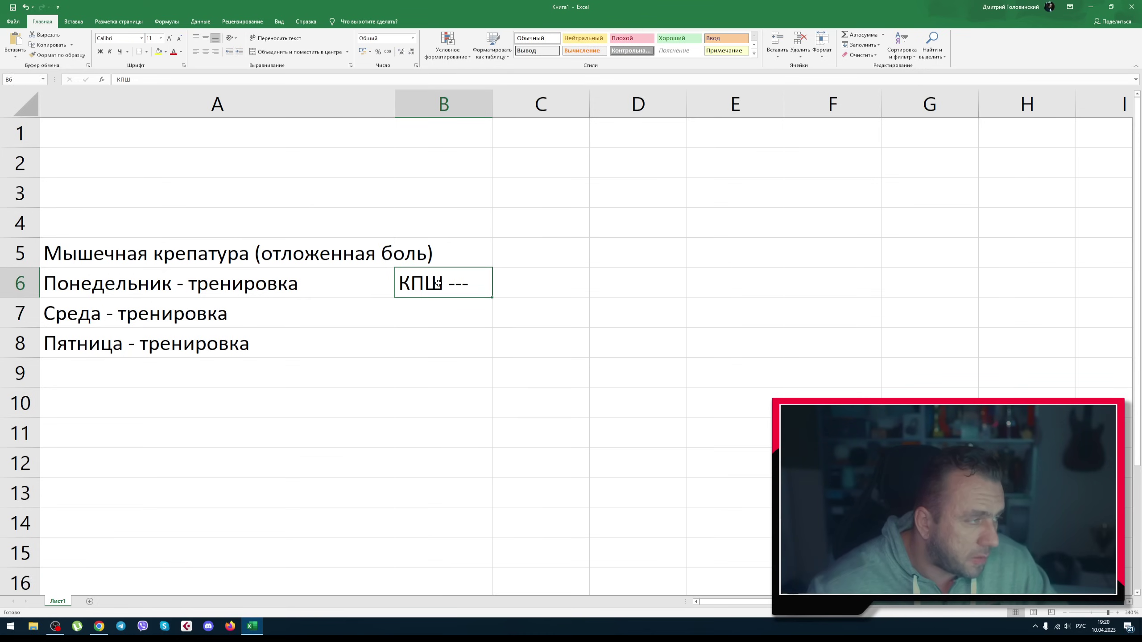
{"action": "key", "text": "Delete"}
{"action": "key", "text": "Left"}
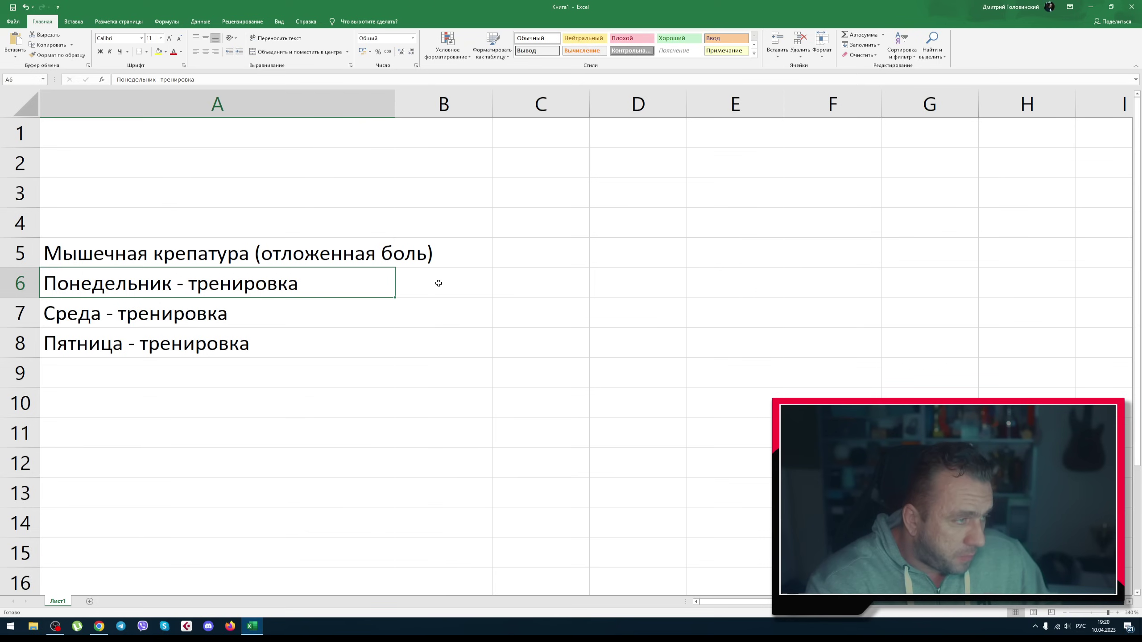
Enter Monday's workload "собственный вес 3*3" in C6
{"action": "key", "text": "Right"}
{"action": "key", "text": "Right"}
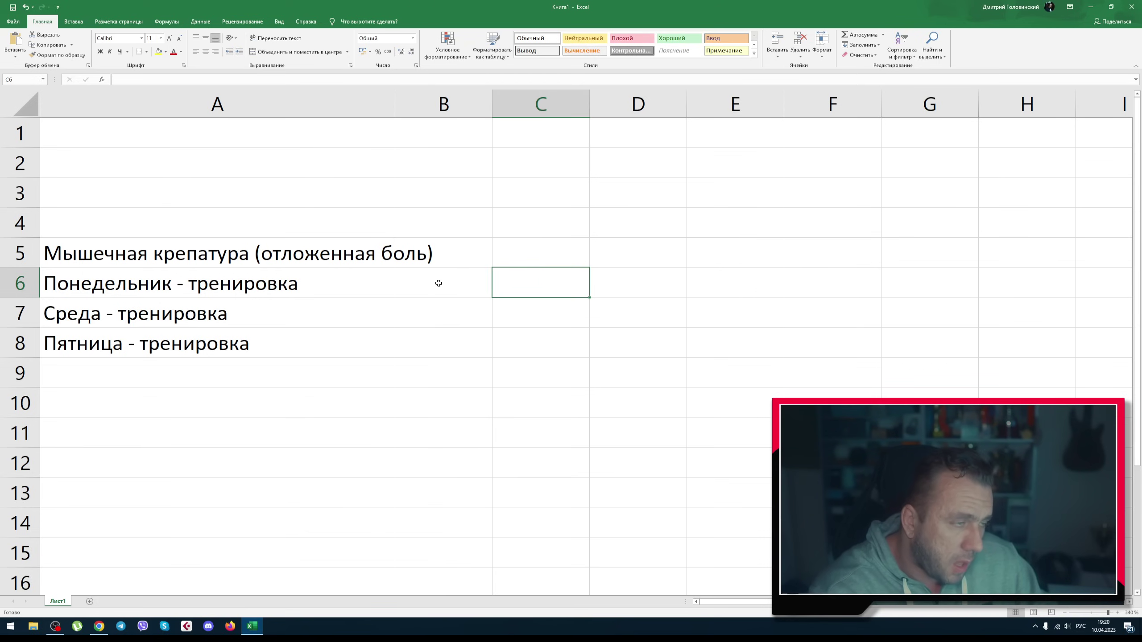
{"action": "type", "text": "собственный вес 3*3"}
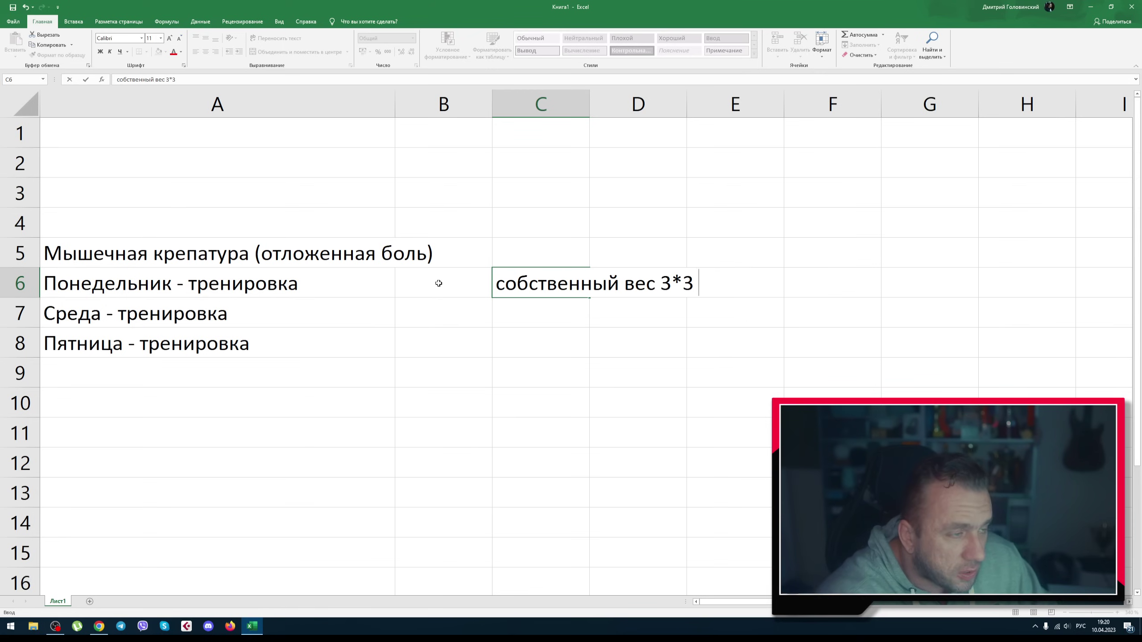
{"action": "key", "text": "Return"}
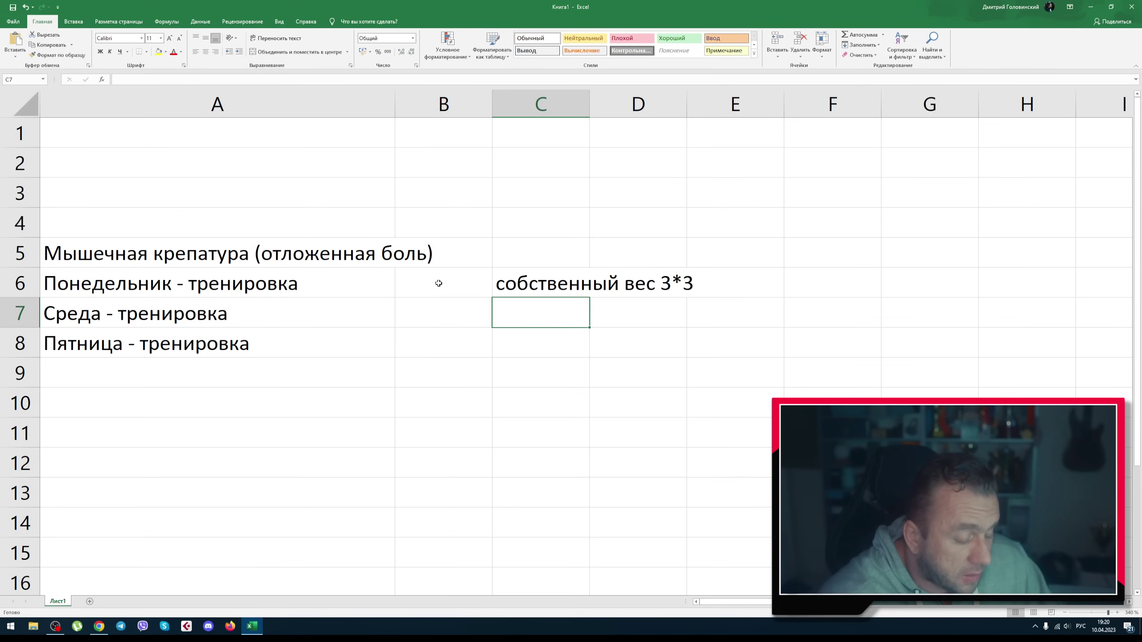
Enter Wednesday's workload "собственный вес 2*2, доп 10*1*2" in C7
{"action": "type", "text": "собственный "}
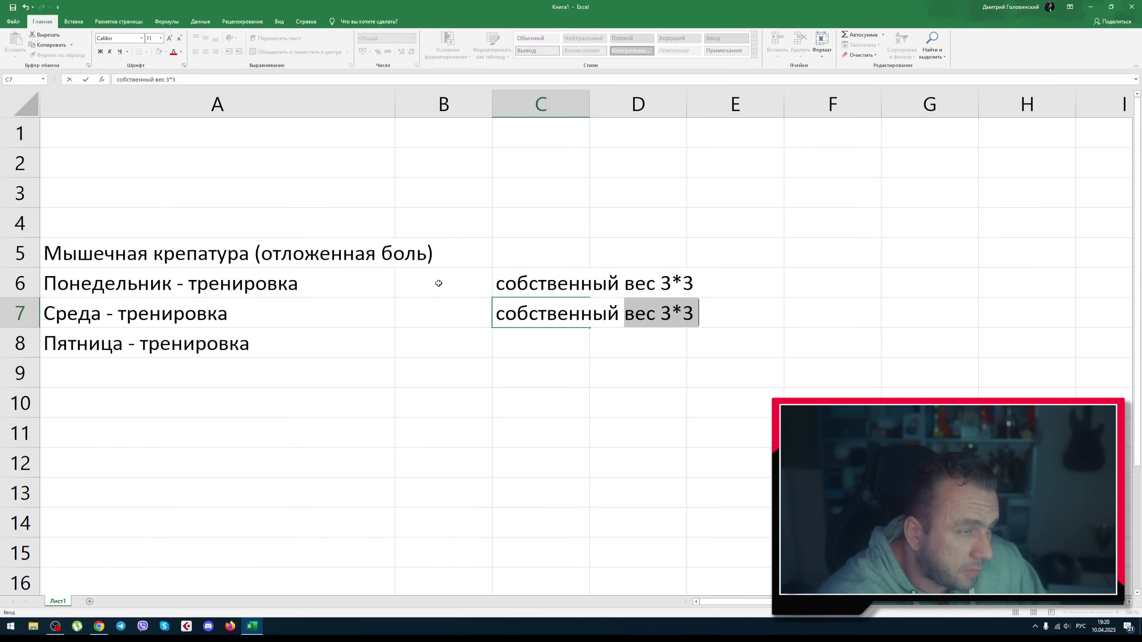
{"action": "type", "text": "вес 2*2,"}
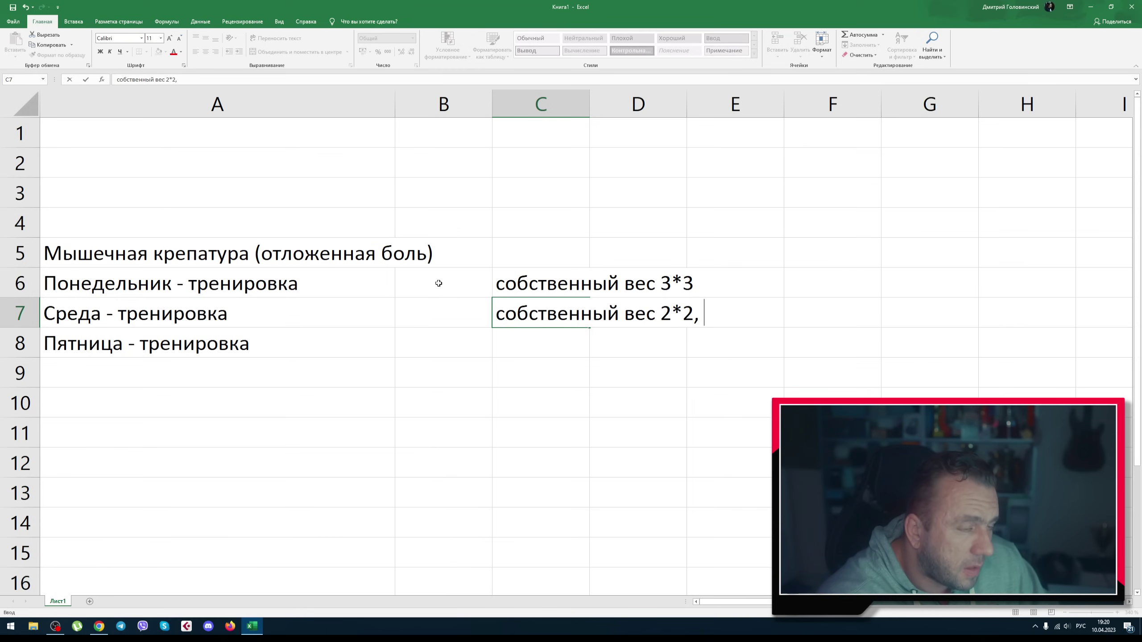
{"action": "type", "text": " доп 10"}
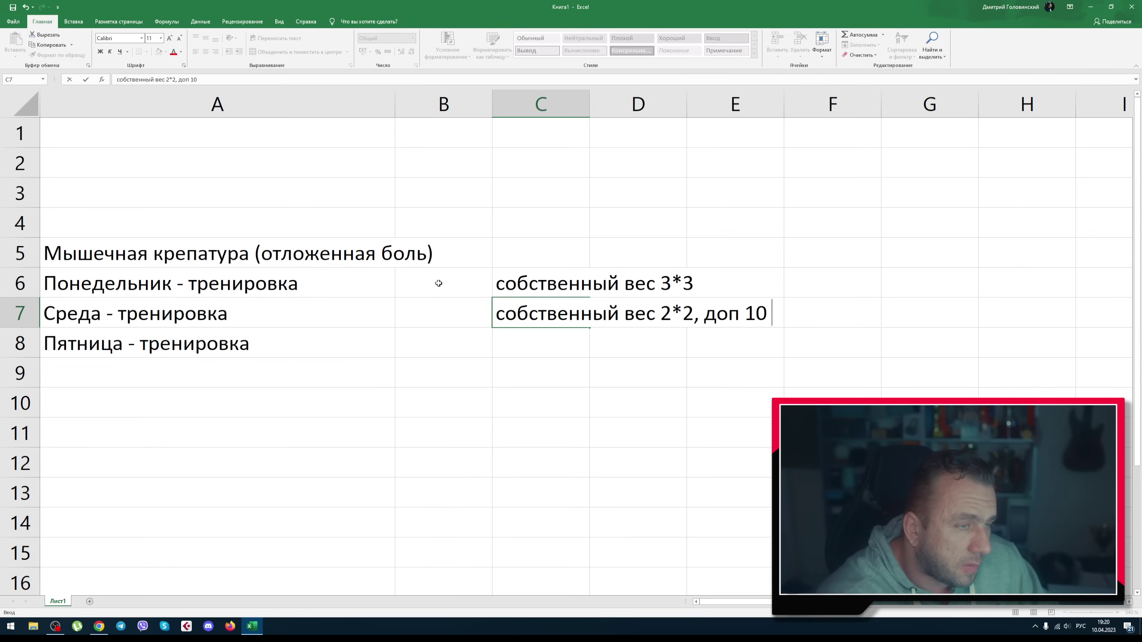
{"action": "type", "text": "*1*2"}
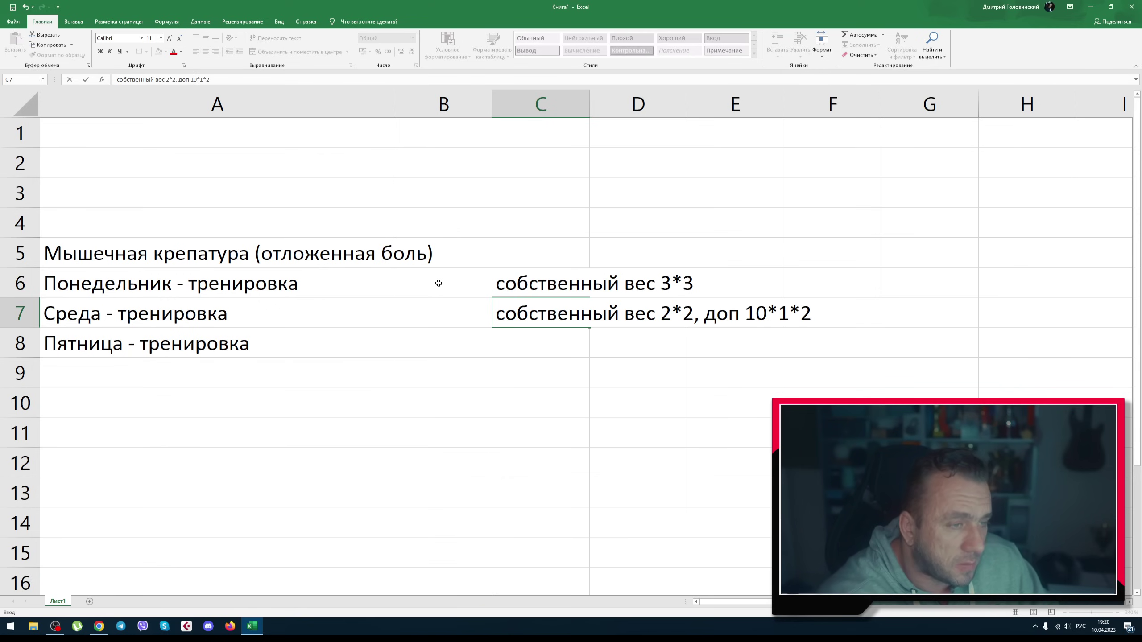
{"action": "key", "text": "Return"}
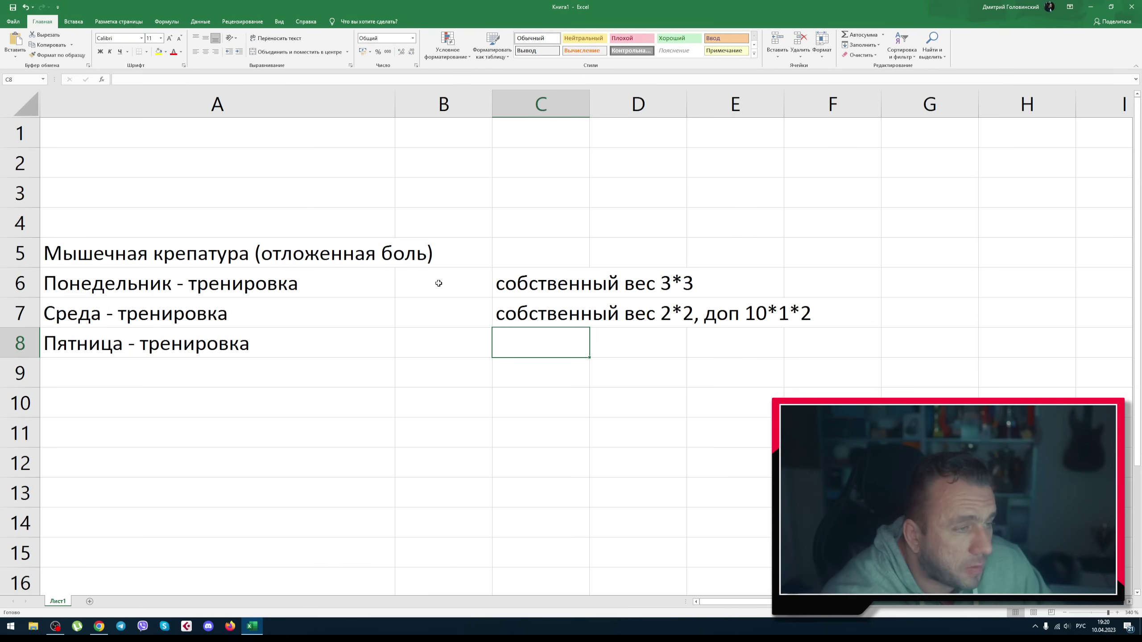
{"action": "key", "text": "Up"}
{"action": "key", "text": "Up"}
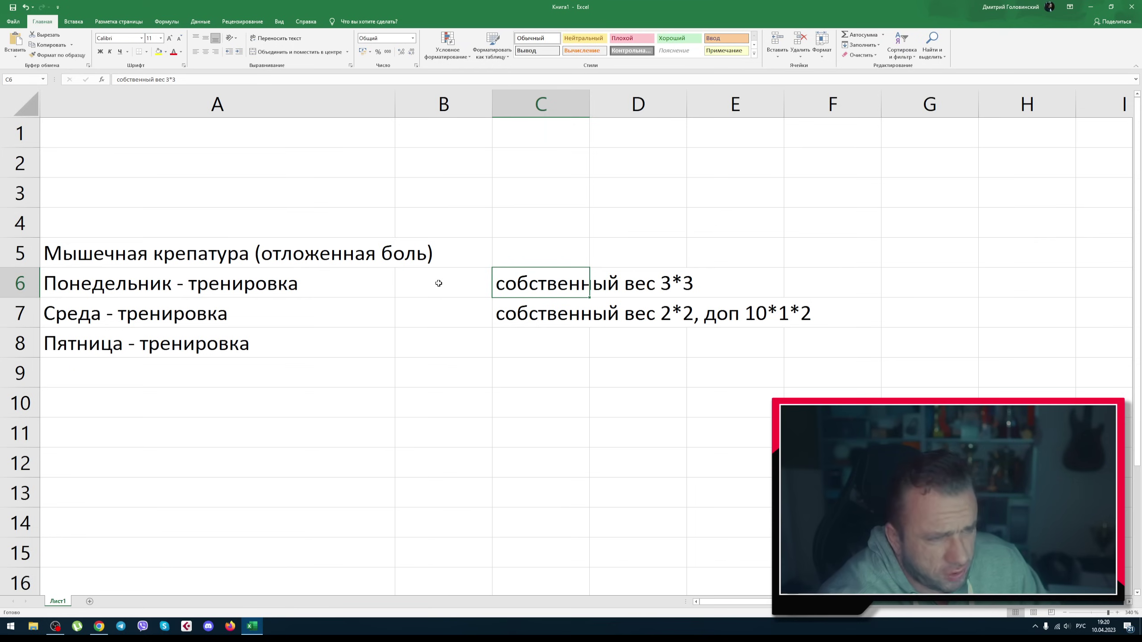
{"action": "key", "text": "Down"}
{"action": "key", "text": "Up"}
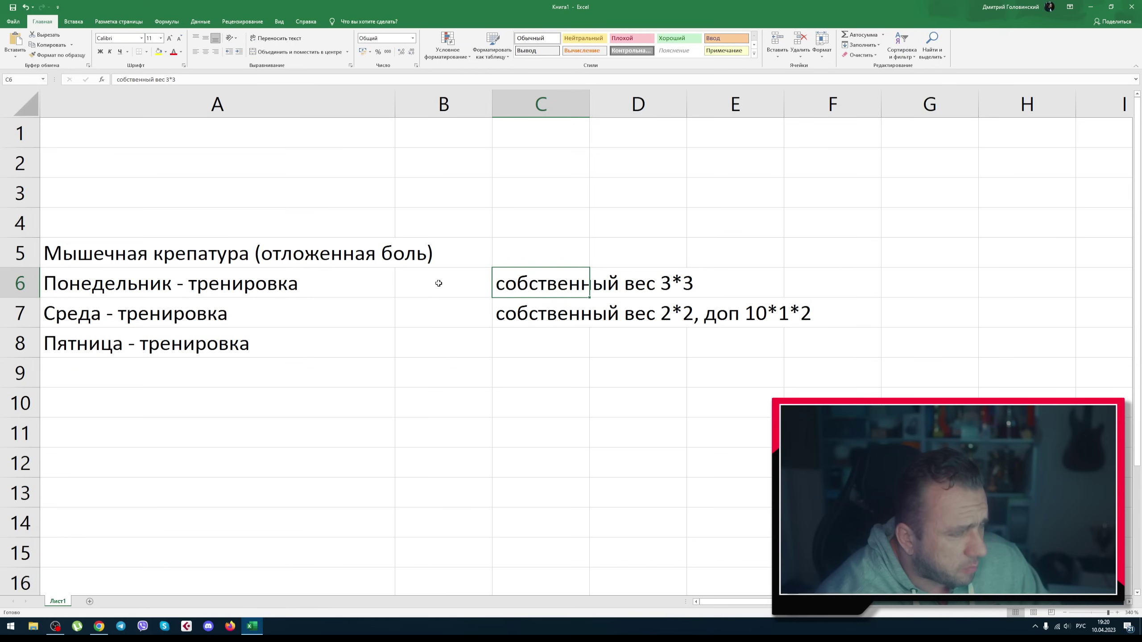
{"action": "key", "text": "Down"}
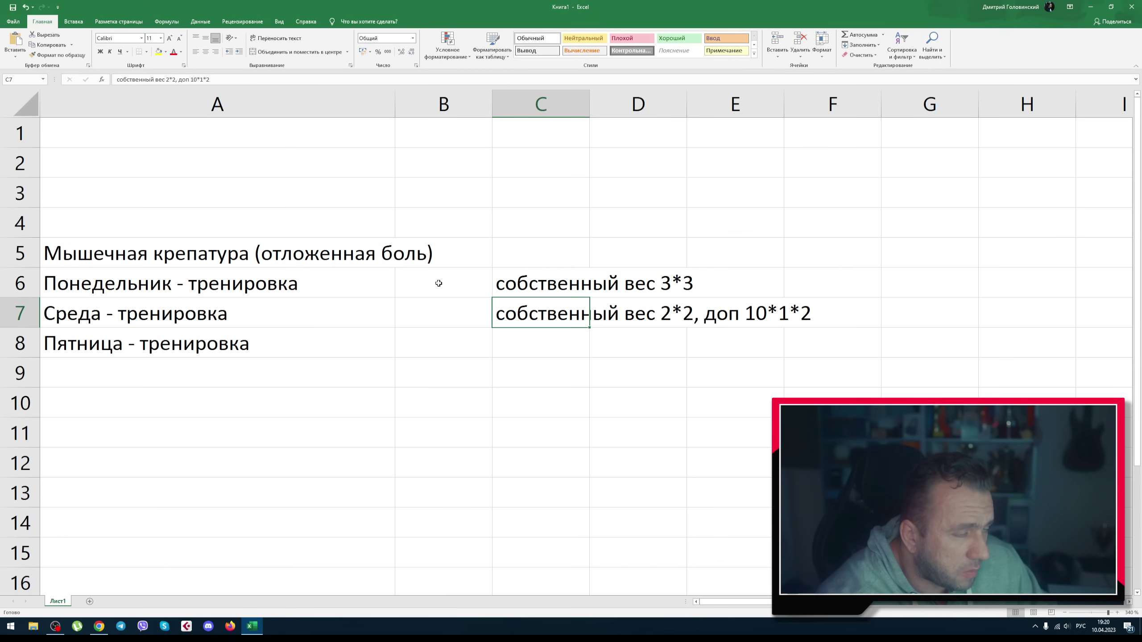
{"action": "key", "text": "Right"}
{"action": "key", "text": "Right"}
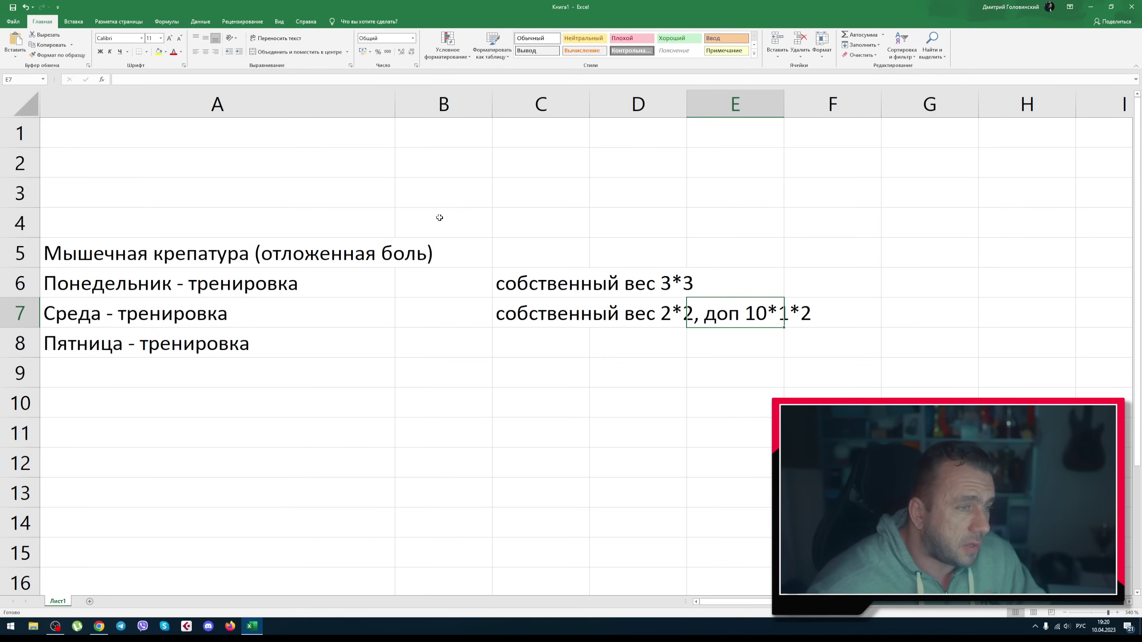
Change Wednesday's additional load in C7 so the entry reads "собственный вес 2*2, доп 5*1*2"
{"action": "left_click", "coordinate": [515, 331]}
{"action": "left_click", "coordinate": [197, 82]}
{"action": "key", "text": "BackSpace"}
{"action": "key", "text": "BackSpace"}
{"action": "type", "text": "5"}
{"action": "key", "text": "Return"}
Change Wednesday's workload in C7 to "собственный вес 6*1"
{"action": "left_click", "coordinate": [564, 304]}
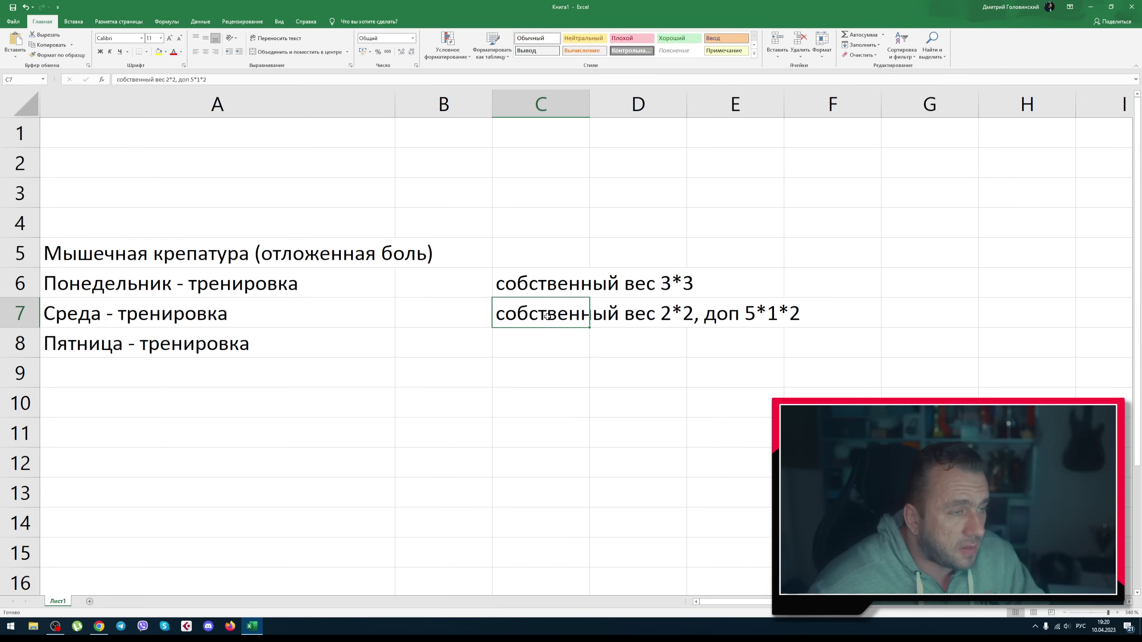
{"action": "left_click_drag", "start_coordinate": [207, 79], "coordinate": [170, 79]}
{"action": "type", "text": "6*1"}
{"action": "key", "text": "Return"}
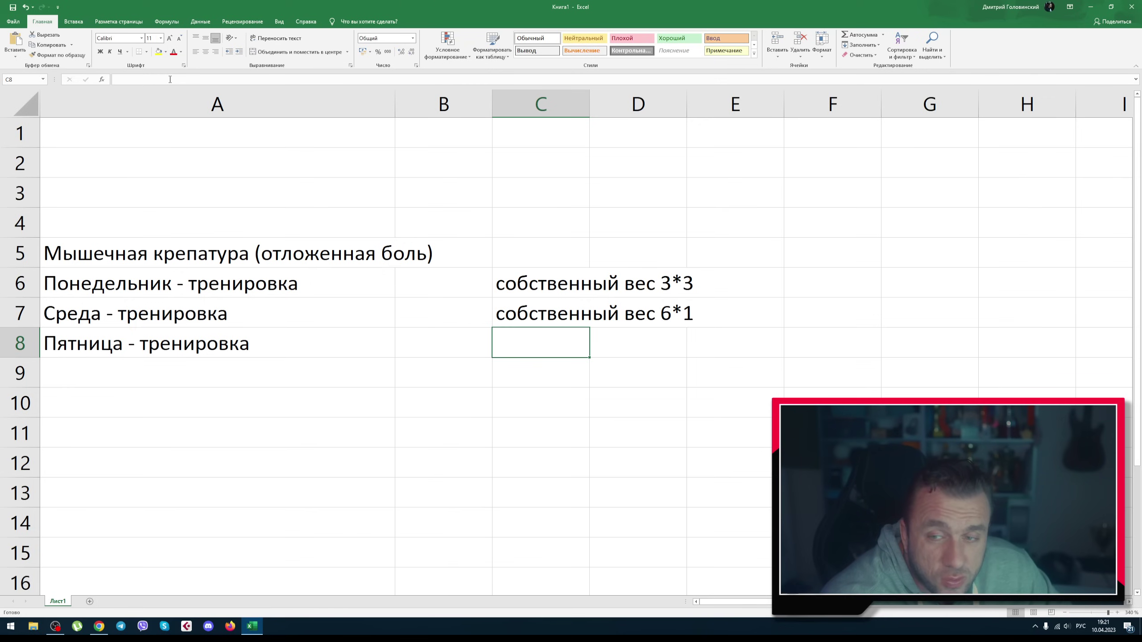
Undo the workload entries in C6 and C7 until both cells are empty
{"action": "key", "text": "ctrl+z"}
{"action": "key", "text": "ctrl+z"}
{"action": "key", "text": "ctrl+z"}
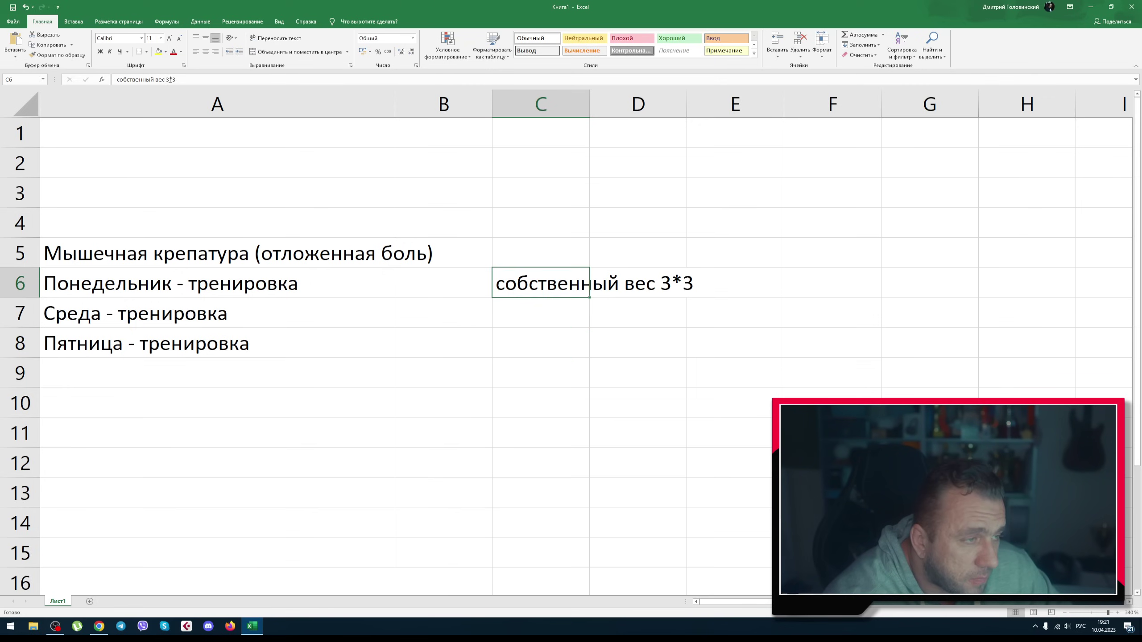
{"action": "key", "text": "Up"}
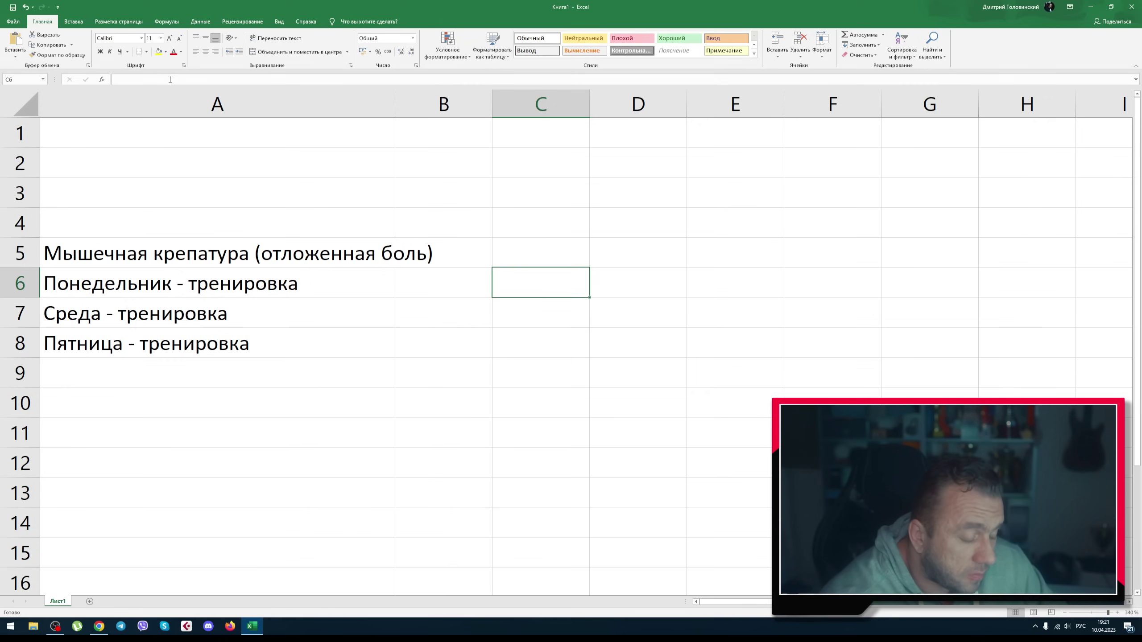
Enter Monday's workload "собственный вес 2*2" in C6
{"action": "type", "text": "собств"}
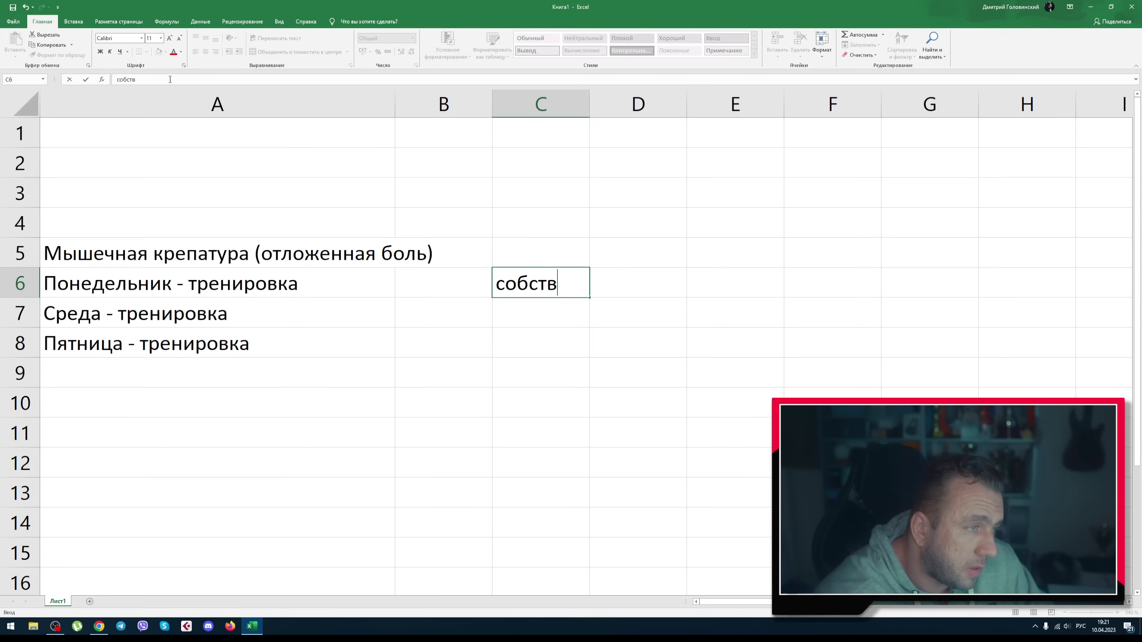
{"action": "type", "text": "енный вес 2*2"}
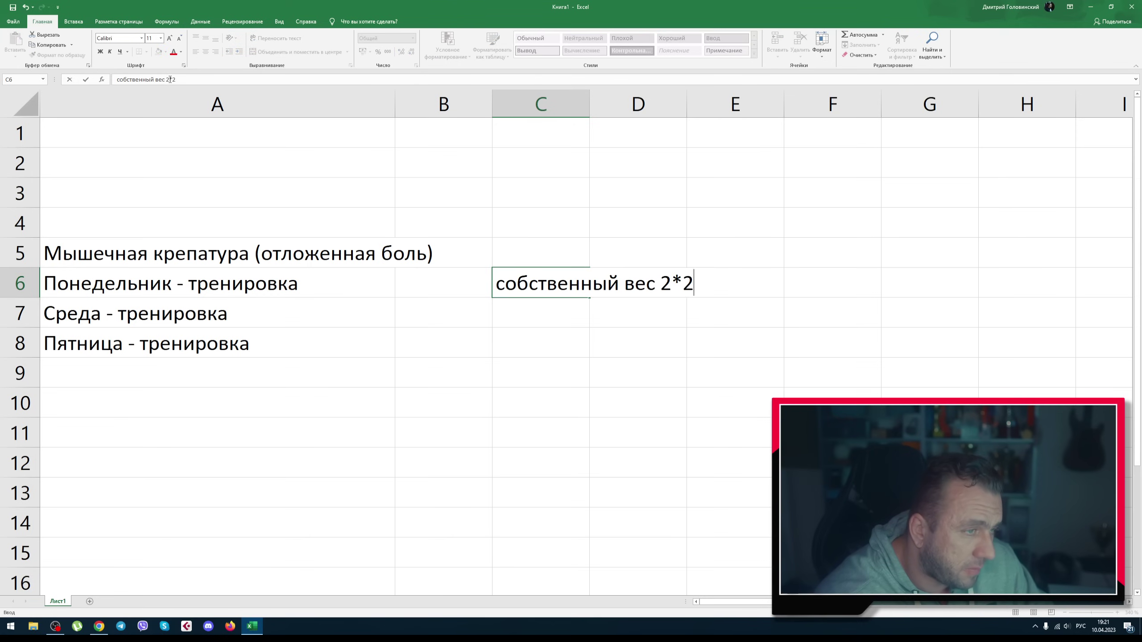
{"action": "key", "text": "Return"}
Enter Wednesday's workload "собственный вес 2*1, доп 15*1*2" in C7
{"action": "type", "text": "собственный ве"}
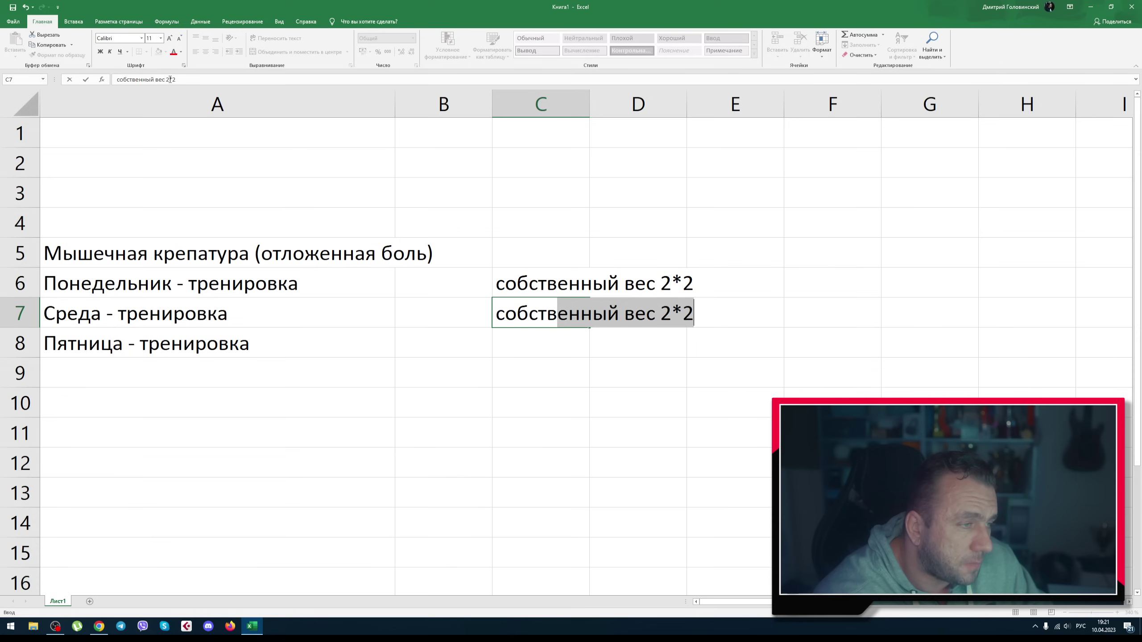
{"action": "type", "text": "с 2*1"}
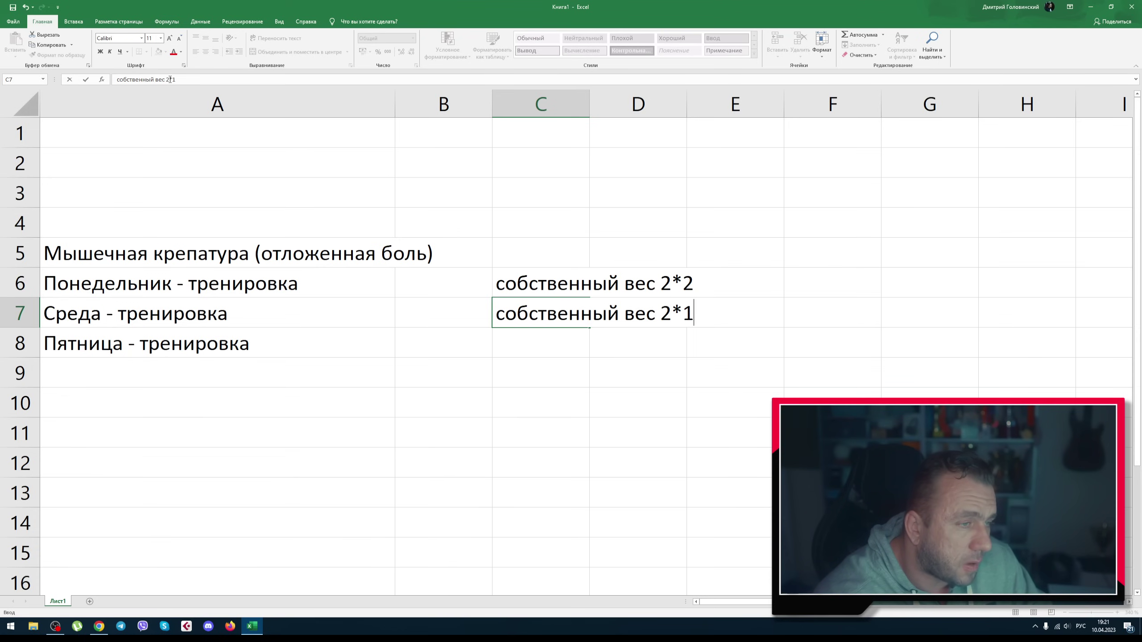
{"action": "type", "text": ", доп 1"}
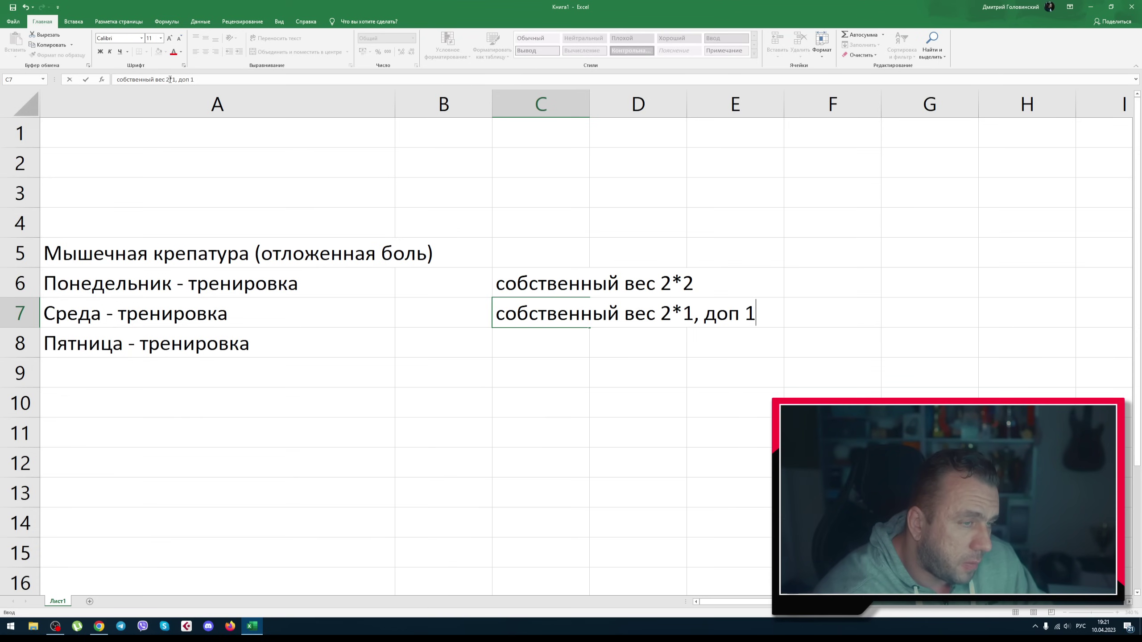
{"action": "type", "text": "5*182"}
{"action": "key", "text": "BackSpace"}
{"action": "key", "text": "BackSpace"}
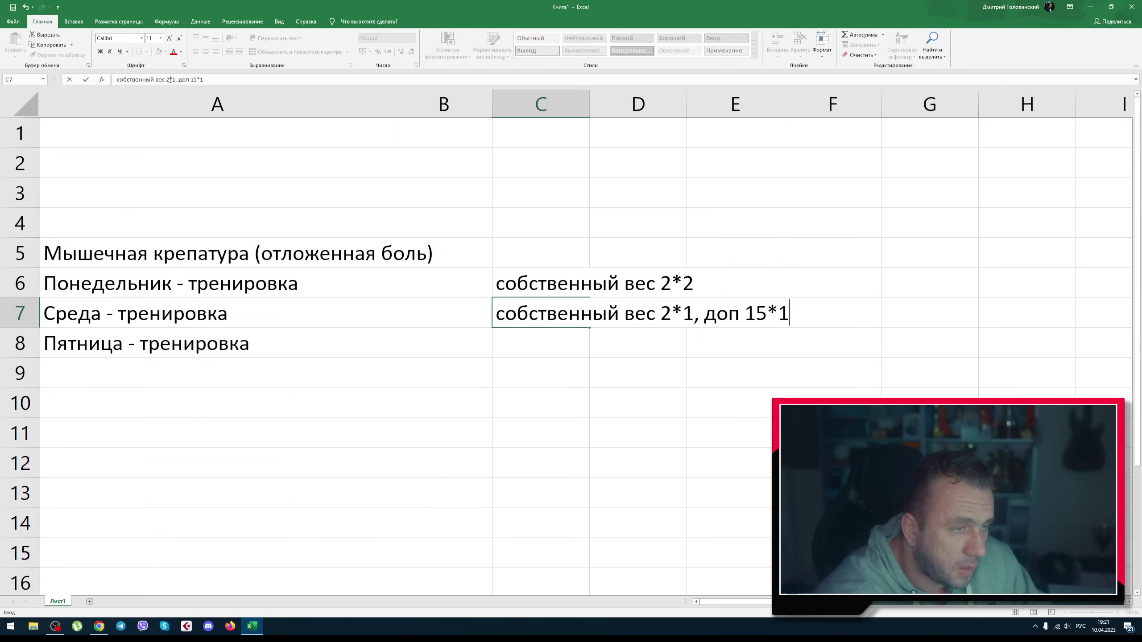
{"action": "type", "text": "*2"}
{"action": "key", "text": "Return"}
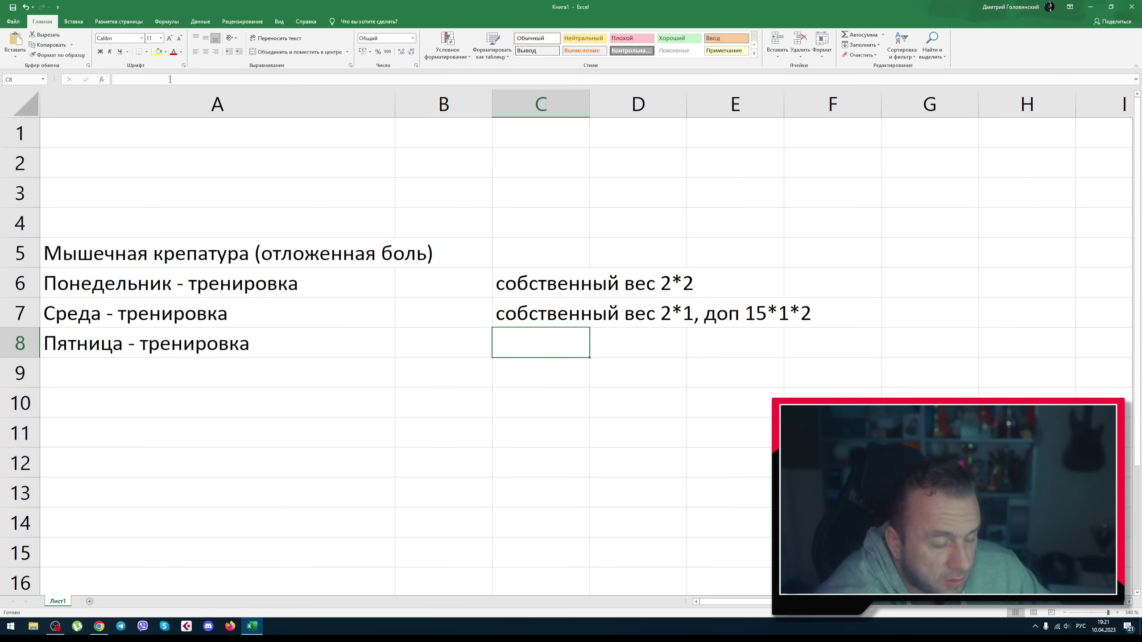
Clear the Wednesday and Monday workloads from C7 and C6
{"action": "key", "text": "Up"}
{"action": "key", "text": "Delete"}
{"action": "key", "text": "Up"}
{"action": "key", "text": "Delete"}
Add a Saturday session, "Суббота - тренировка", in A9 below the other training days
{"action": "key", "text": "Down"}
{"action": "key", "text": "Left"}
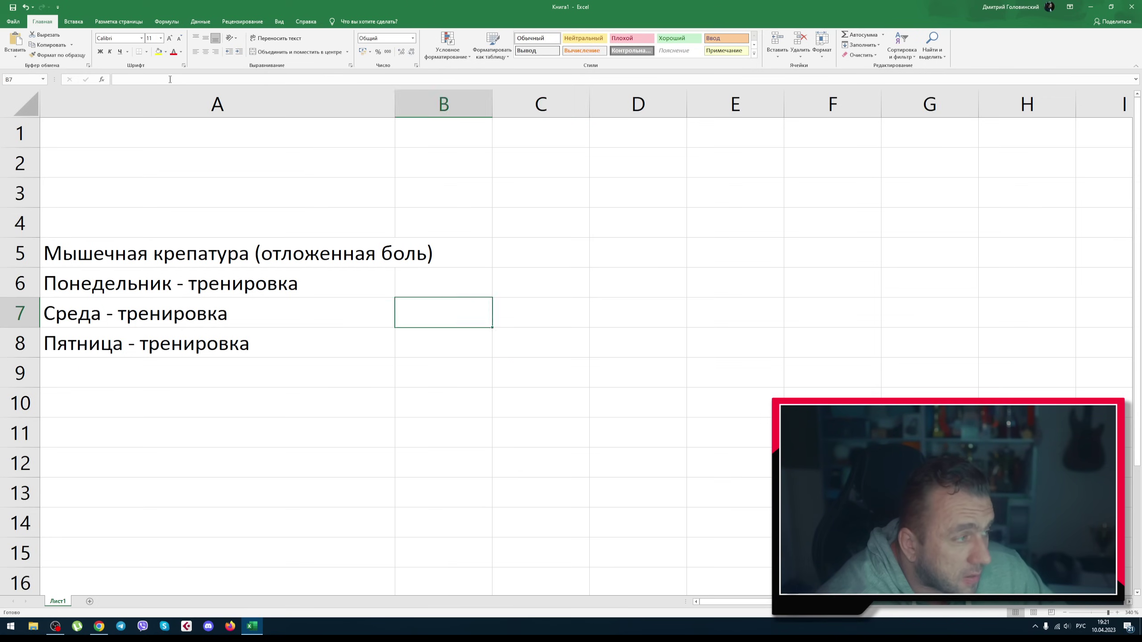
{"action": "key", "text": "Left"}
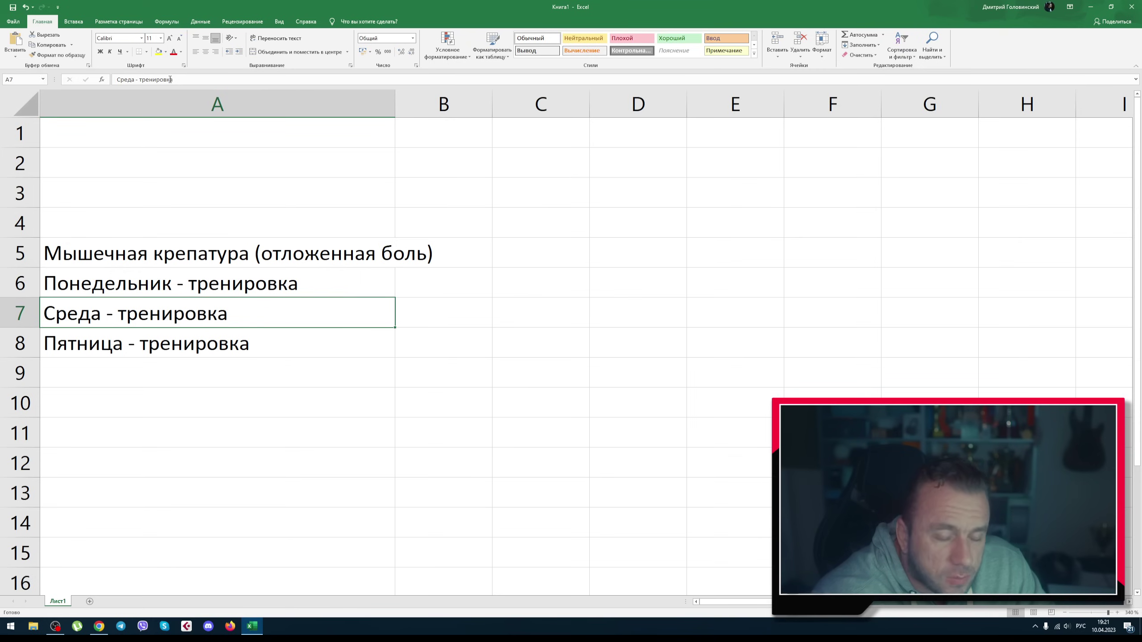
{"action": "key", "text": "Down"}
{"action": "key", "text": "Down"}
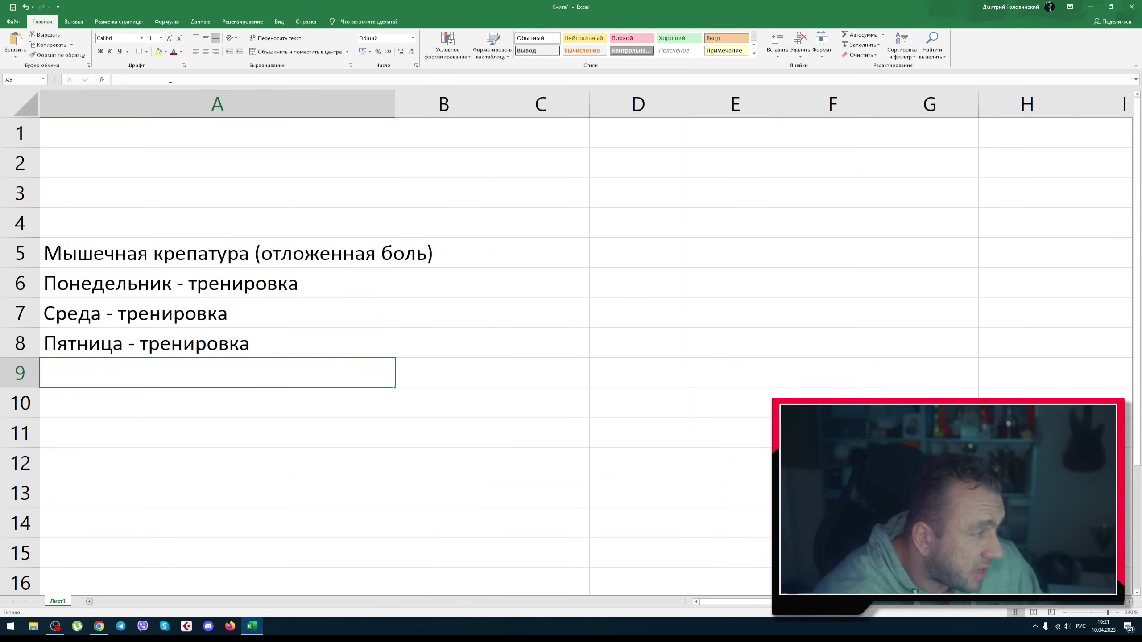
{"action": "type", "text": "Суббота"}
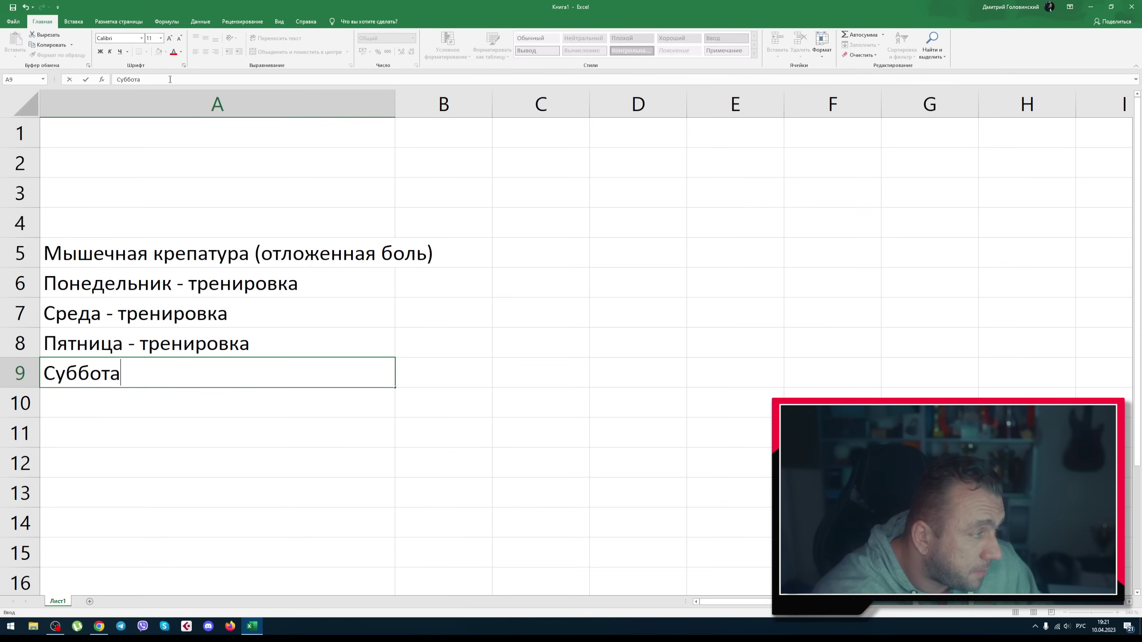
{"action": "type", "text": " - тренировка"}
{"action": "key", "text": "Return"}
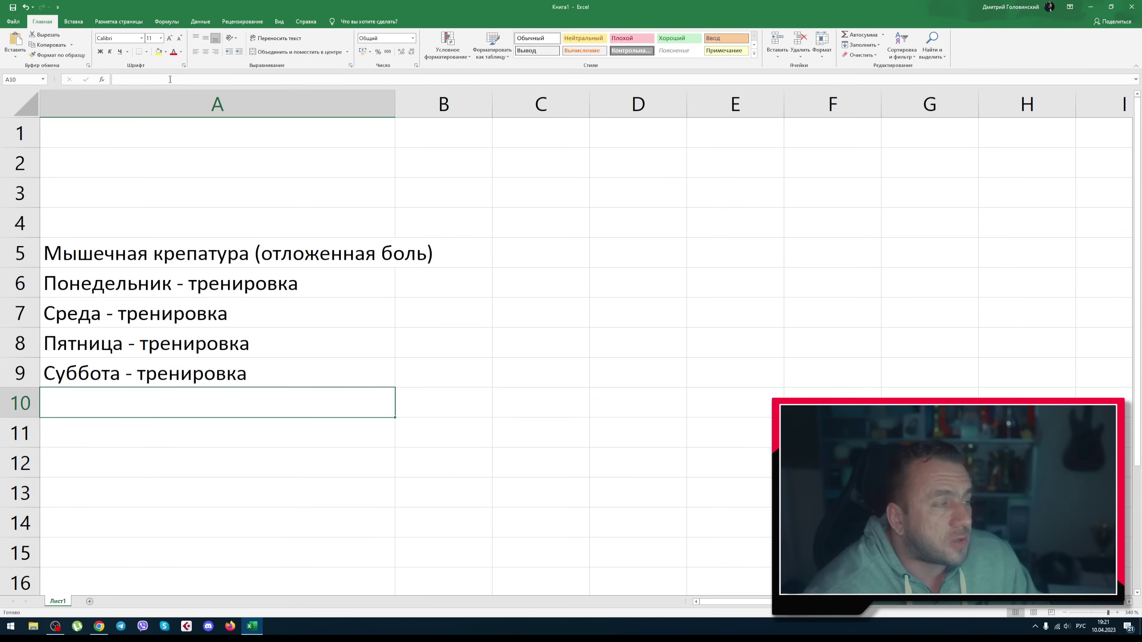
Clear the list of training days in A6:A9
{"action": "key", "text": "Up"}
{"action": "key", "text": "shift+Up"}
{"action": "key", "text": "shift+Up"}
{"action": "key", "text": "shift+Up"}
{"action": "key", "text": "Delete"}
Enter the subheading "I варианта" in A7, leaving an empty row below the muscle soreness heading
{"action": "key", "text": "Down"}
{"action": "key", "text": "Up"}
{"action": "key", "text": "Up"}
{"action": "key", "text": "Up"}
{"action": "key", "text": "Up"}
{"action": "key", "text": "Up"}
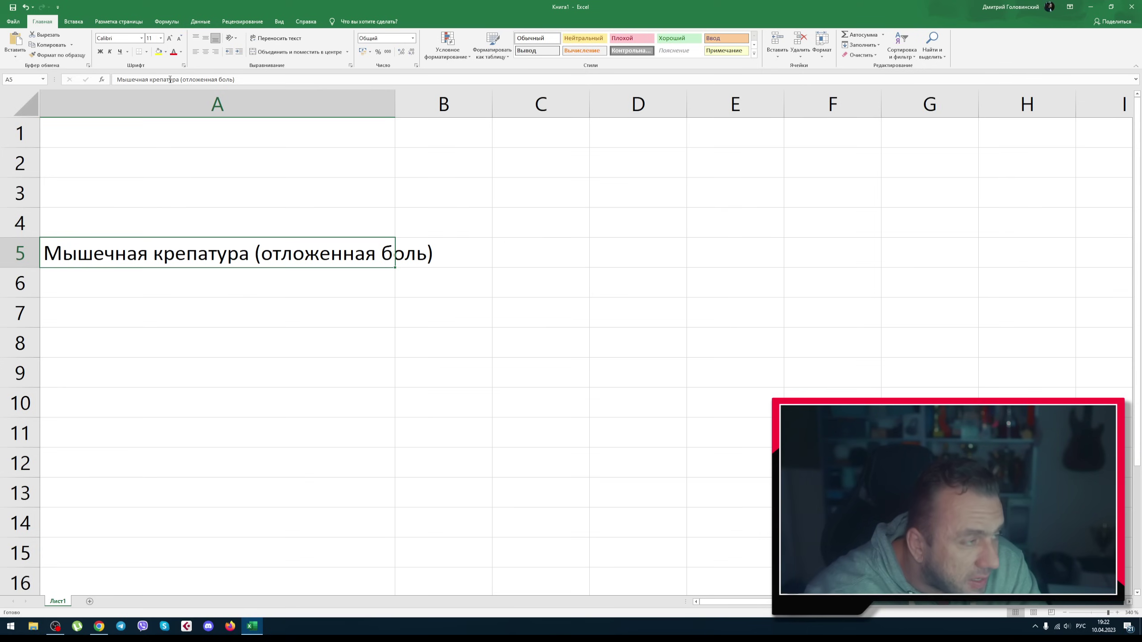
{"action": "key", "text": "Return"}
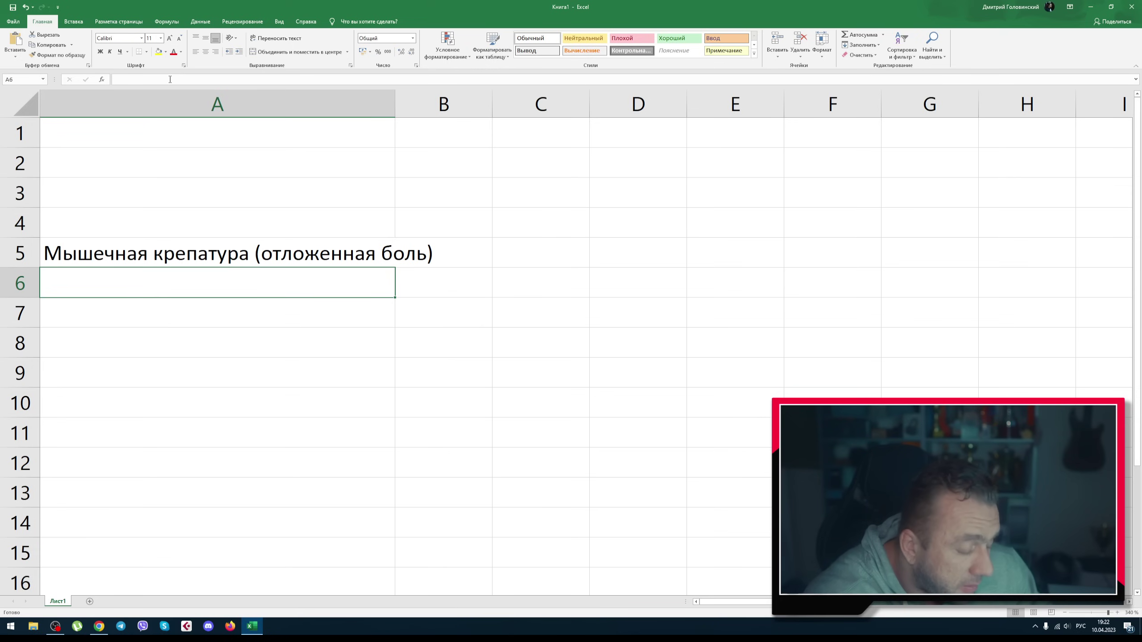
{"action": "key", "text": "Return"}
{"action": "type", "text": "Ш"}
{"action": "key", "text": "BackSpace"}
{"action": "key", "text": "alt+shift"}
{"action": "type", "text": "I"}
{"action": "key", "text": "alt+shift"}
{"action": "type", "text": "варианта"}
{"action": "key", "text": "Return"}
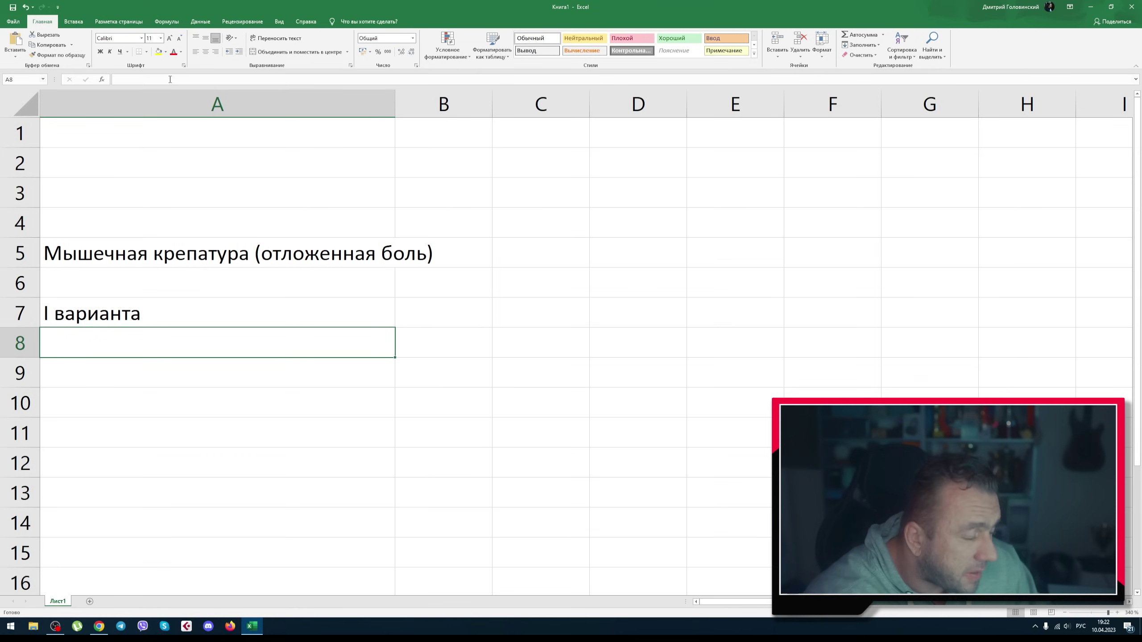
Enter "1. Разминка" in A8 and "общая суставная разминка" in A9
{"action": "type", "text": "1. Разминка"}
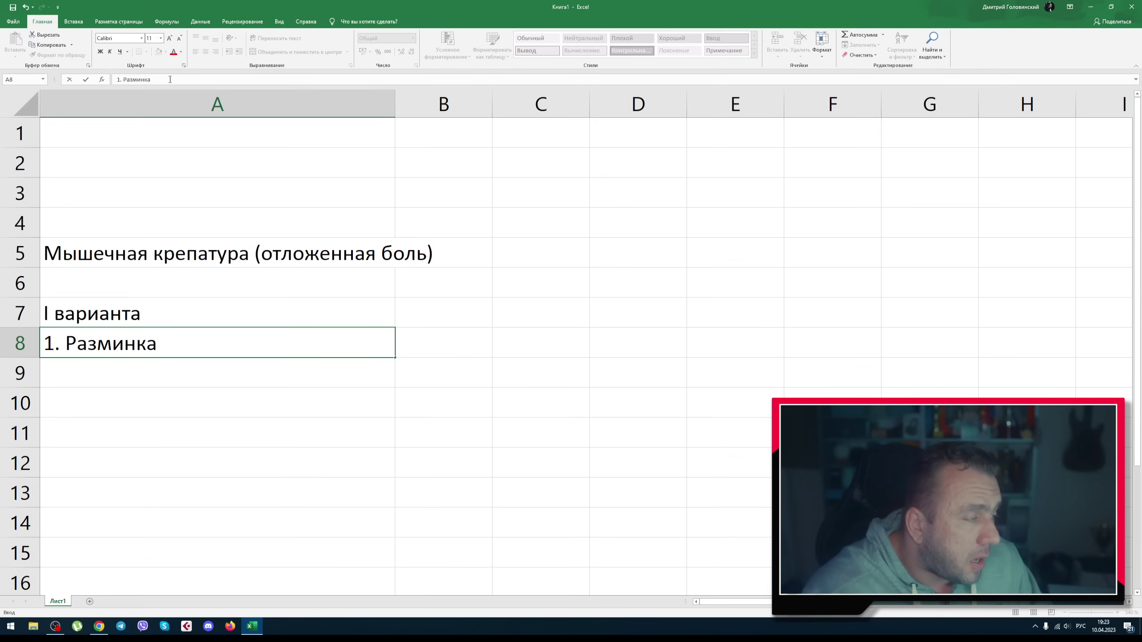
{"action": "type", "text": "об"}
{"action": "key", "text": "BackSpace"}
{"action": "key", "text": "BackSpace"}
{"action": "key", "text": "BackSpace"}
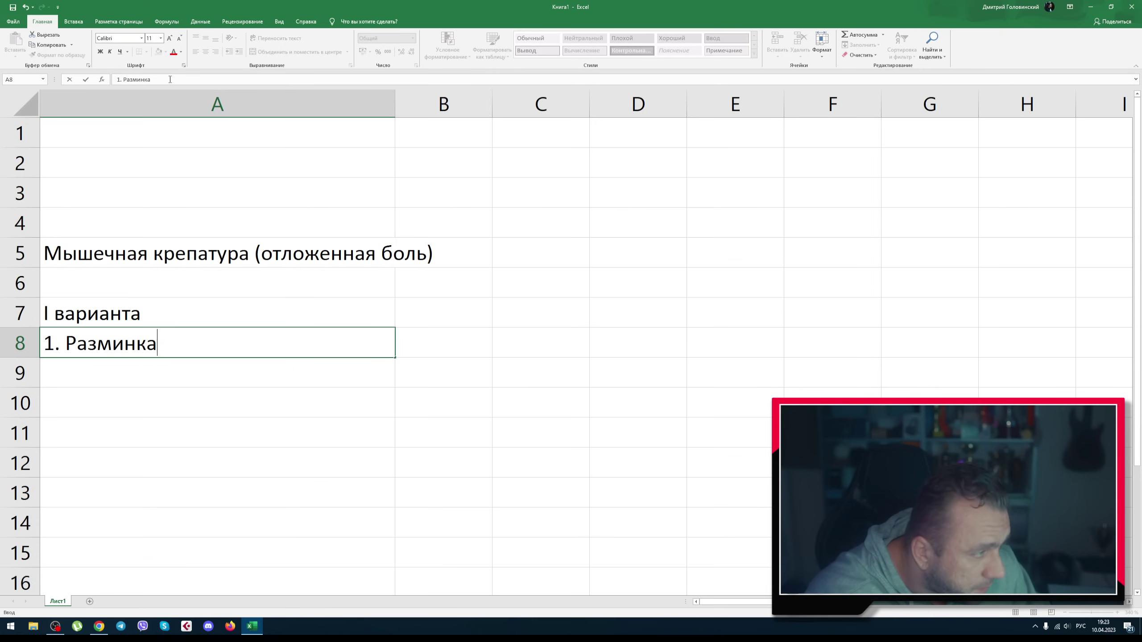
{"action": "key", "text": "Return"}
{"action": "type", "text": "общая"}
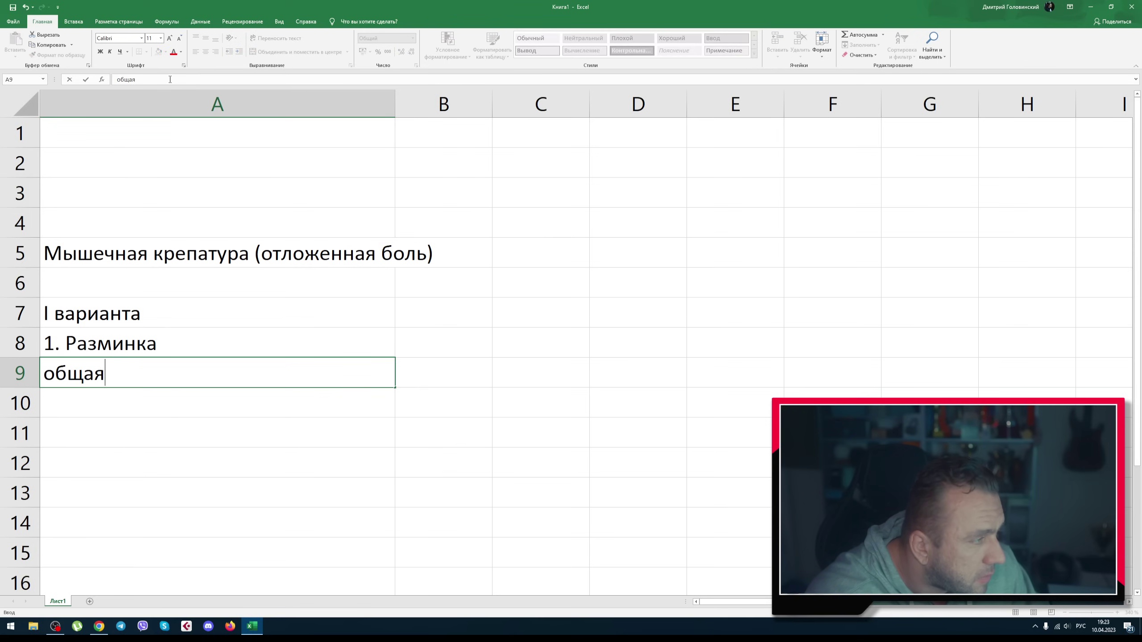
{"action": "type", "text": " суставная разминка"}
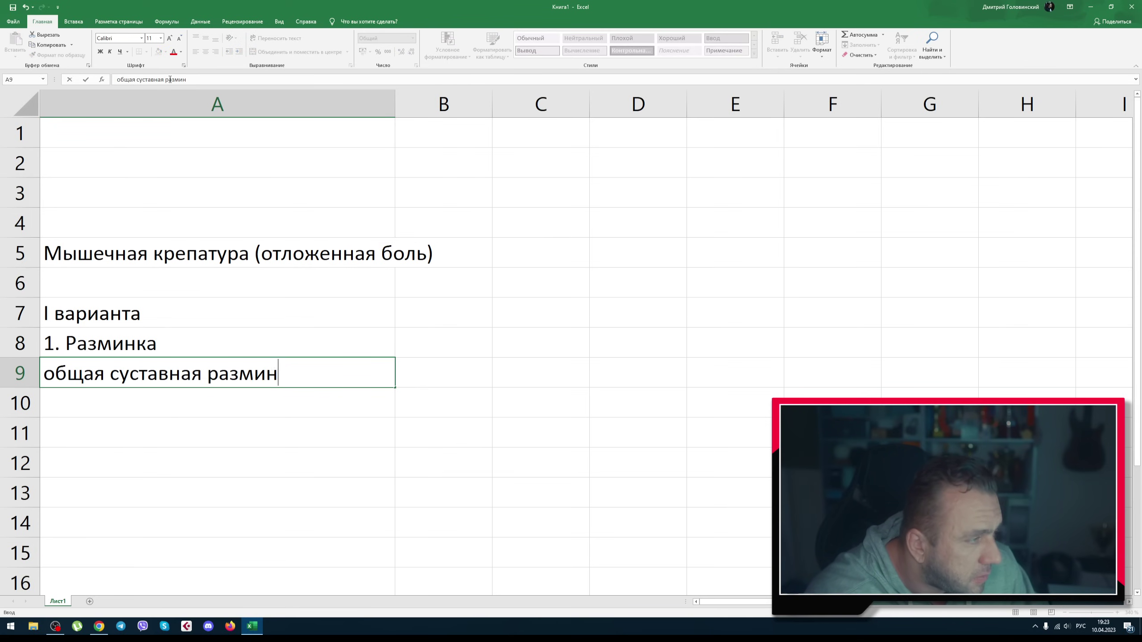
{"action": "key", "text": "Return"}
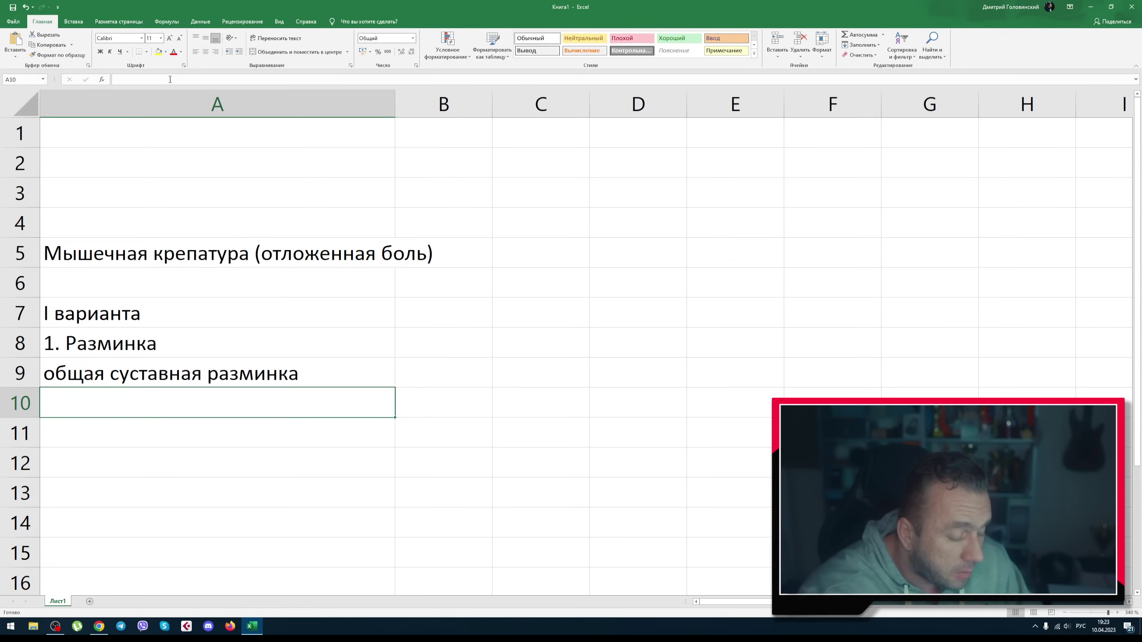
Enter "общеразвивающие упражнения на спину, руки и хват" in A10
{"action": "type", "text": "общеразви"}
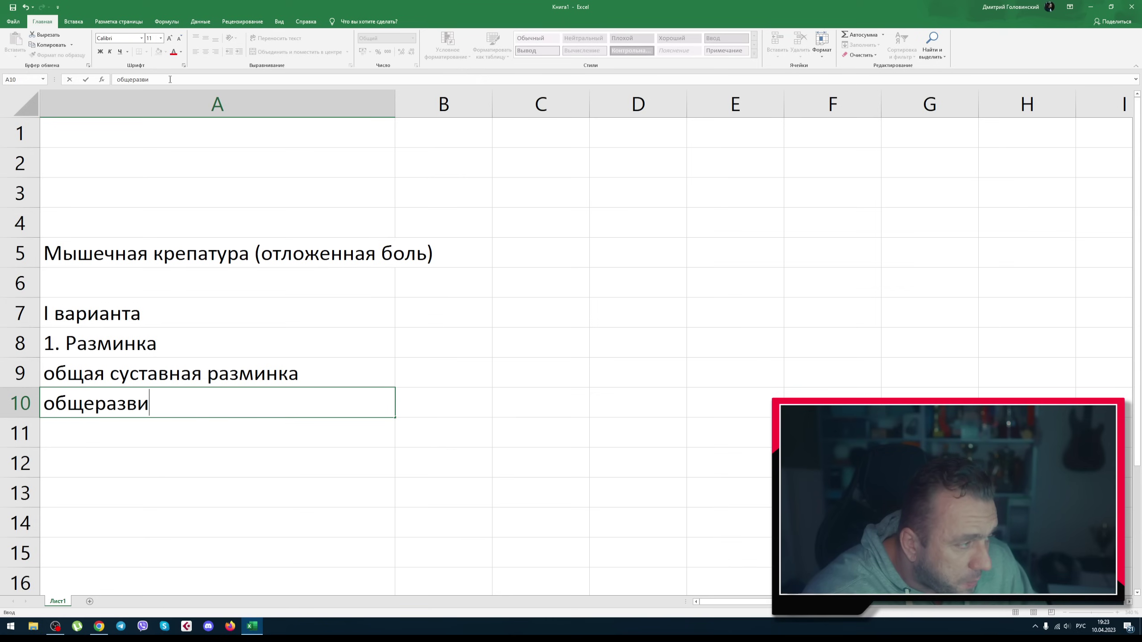
{"action": "type", "text": "вающие упражне"}
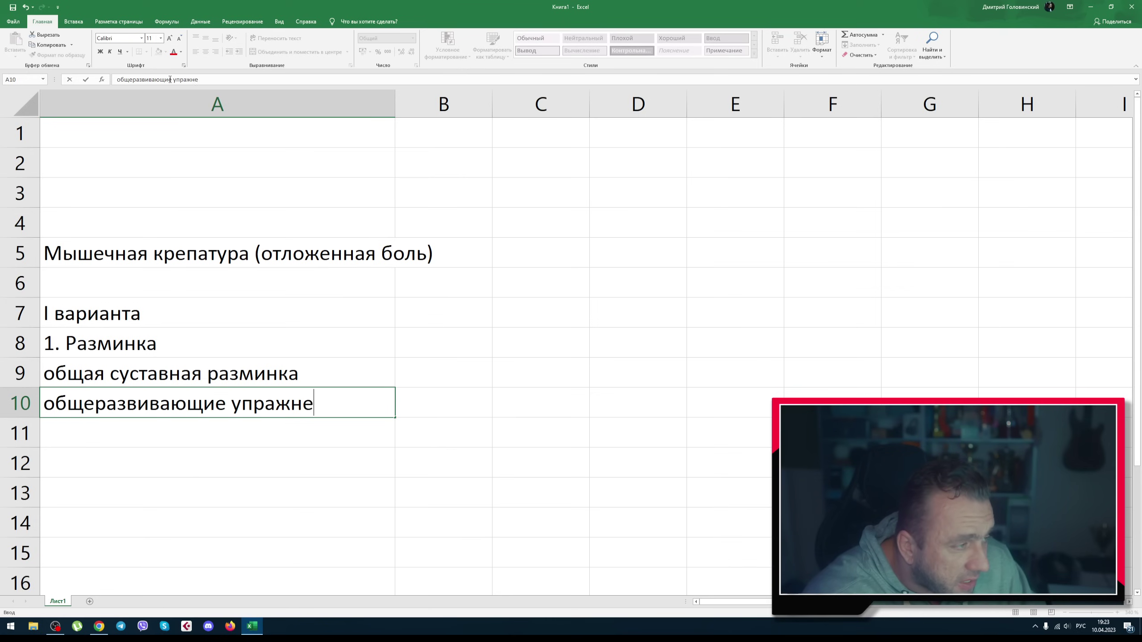
{"action": "type", "text": "ния на спину, руки и в"}
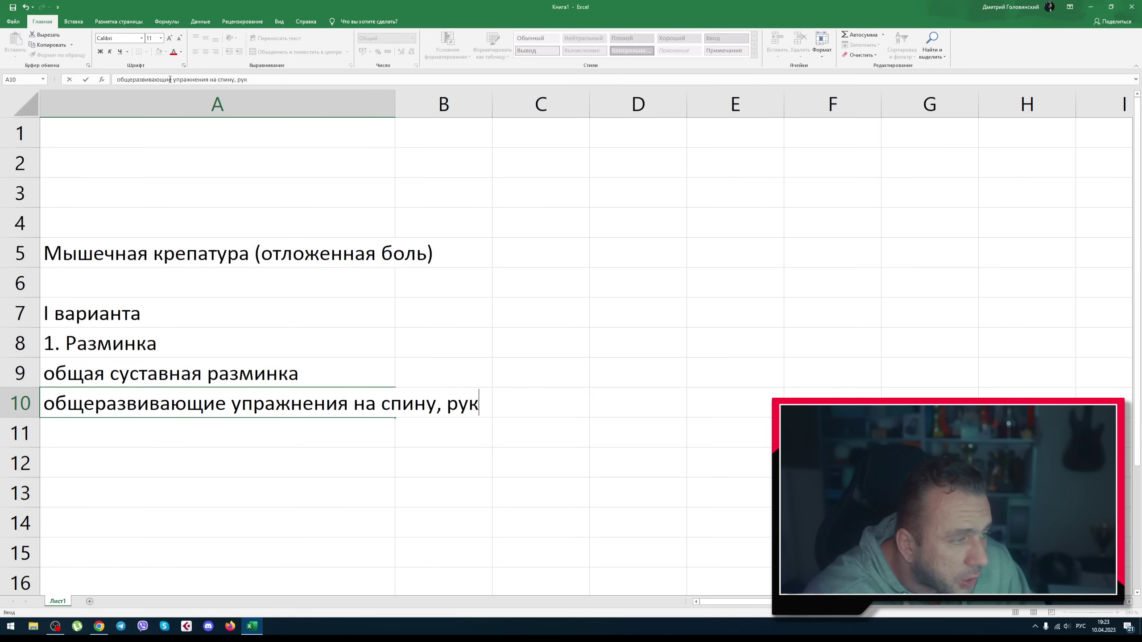
{"action": "key", "text": "BackSpace"}
{"action": "type", "text": "хват"}
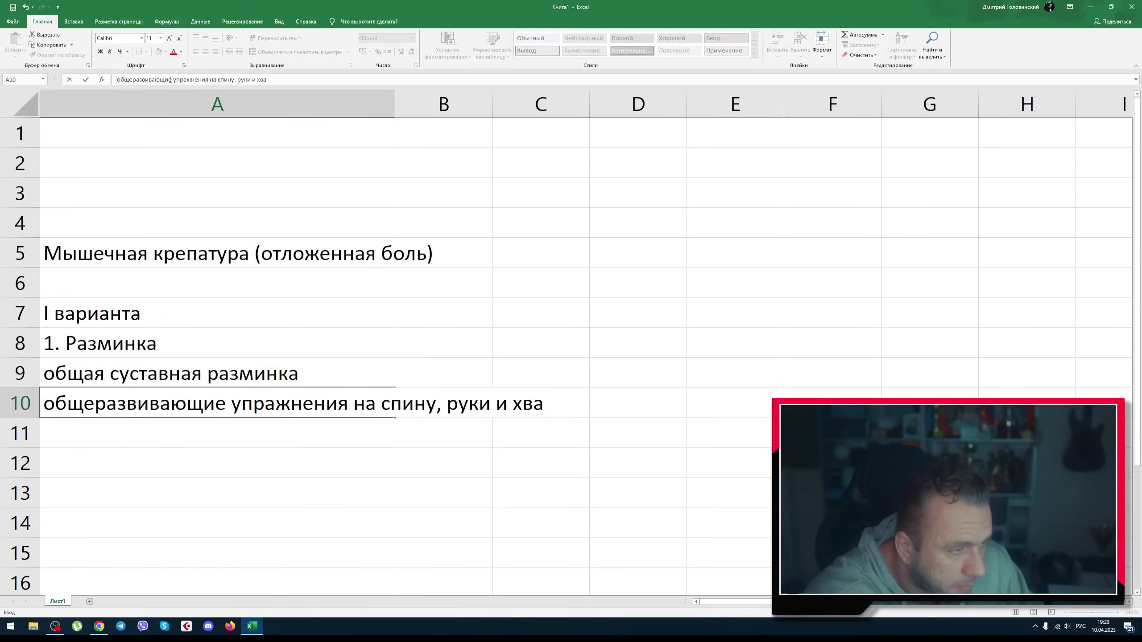
{"action": "key", "text": "Return"}
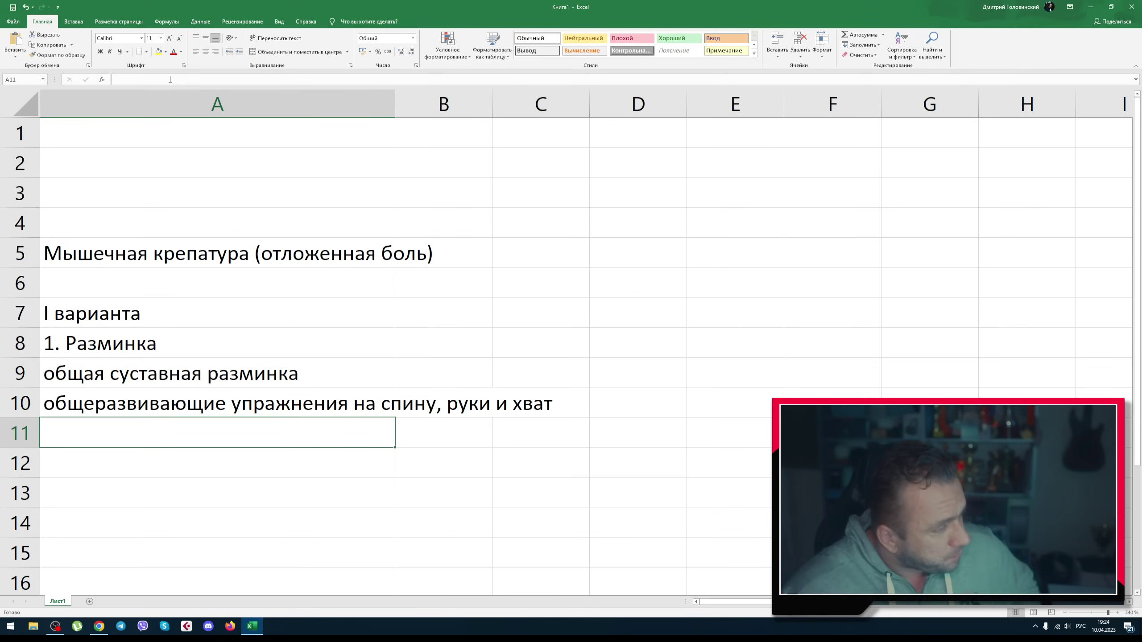
{"action": "key", "text": "Up"}
{"action": "key", "text": "Up"}
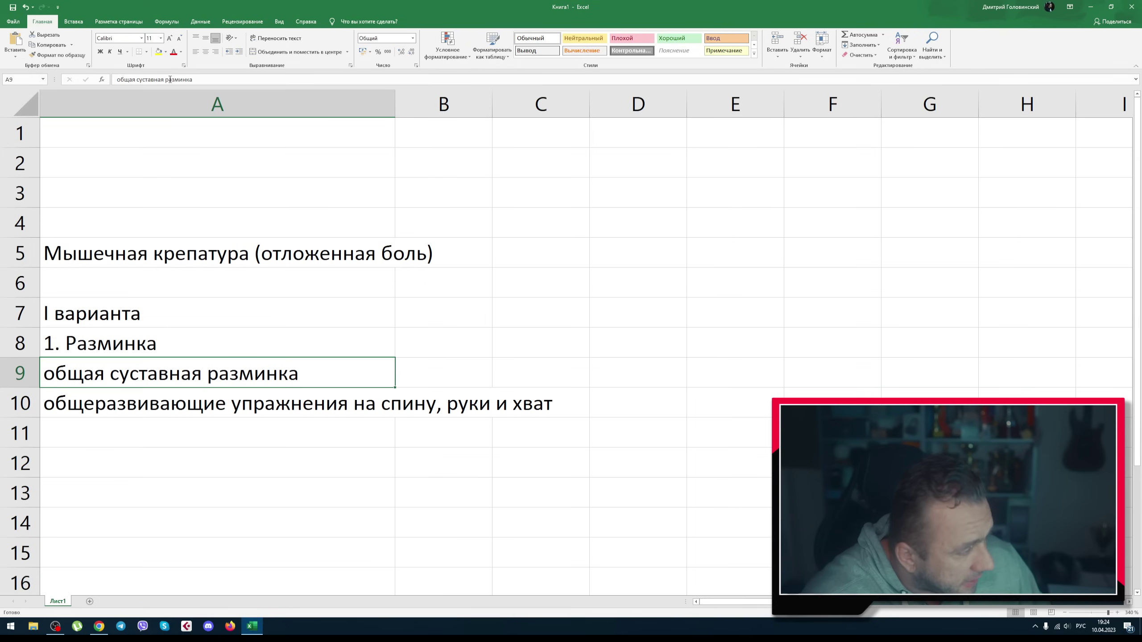
{"action": "key", "text": "Down"}
{"action": "key", "text": "Down"}
{"action": "key", "text": "Up"}
{"action": "key", "text": "Down"}
{"action": "key", "text": "Up"}
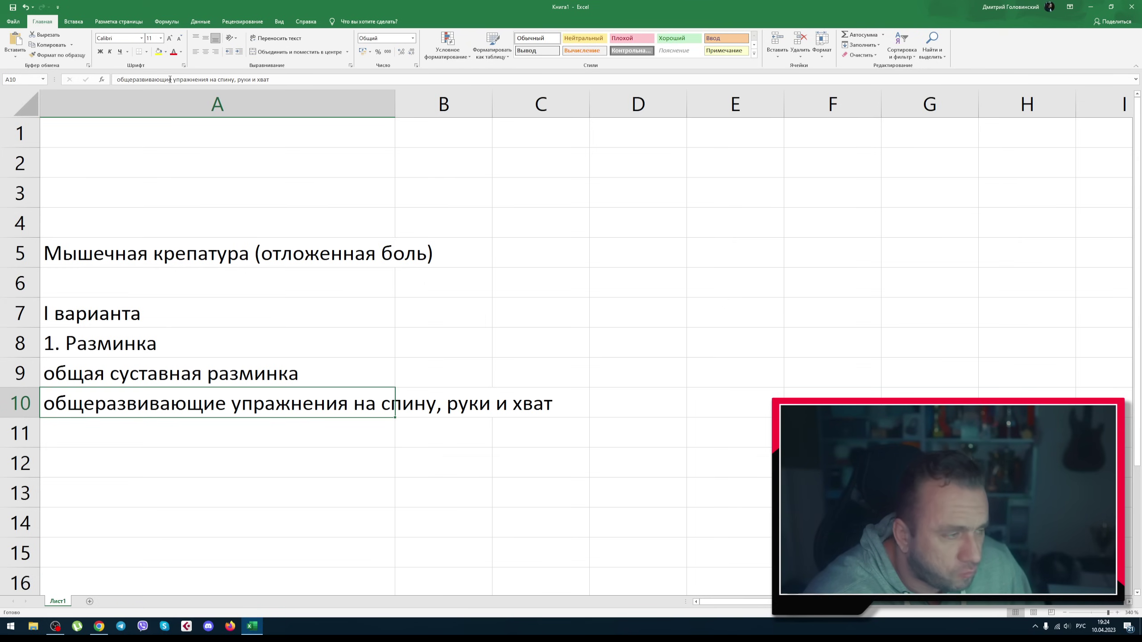
Enter "не более 30% количество повторений 6-8-10" in B11
{"action": "key", "text": "Right"}
{"action": "key", "text": "Down"}
{"action": "type", "text": "не более 30%"}
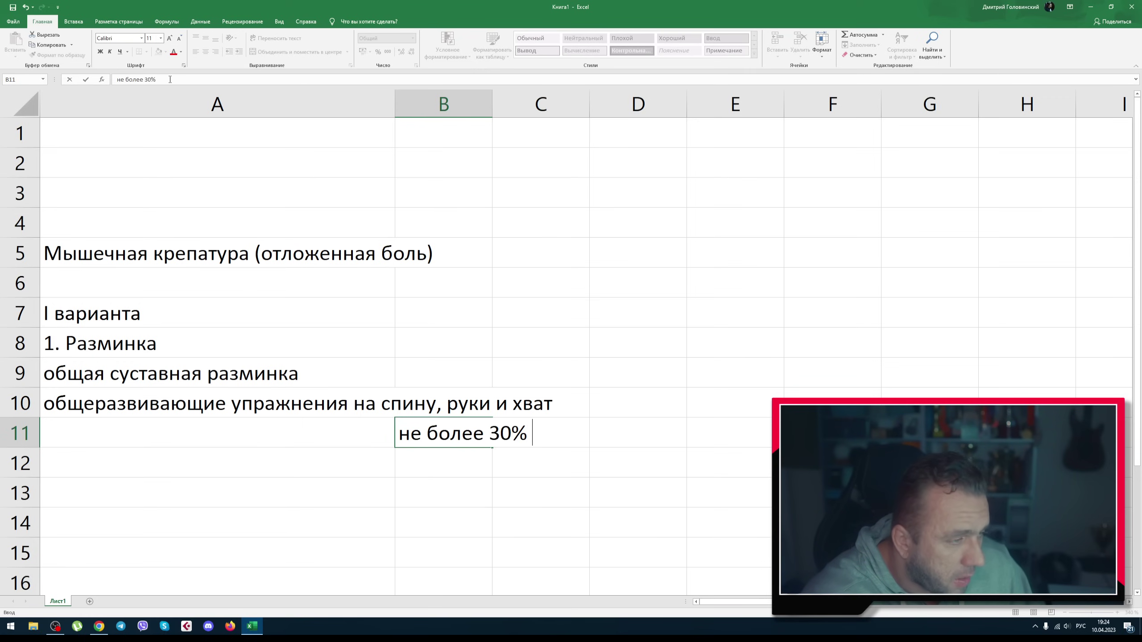
{"action": "type", "text": " количество повторений 6-8-"}
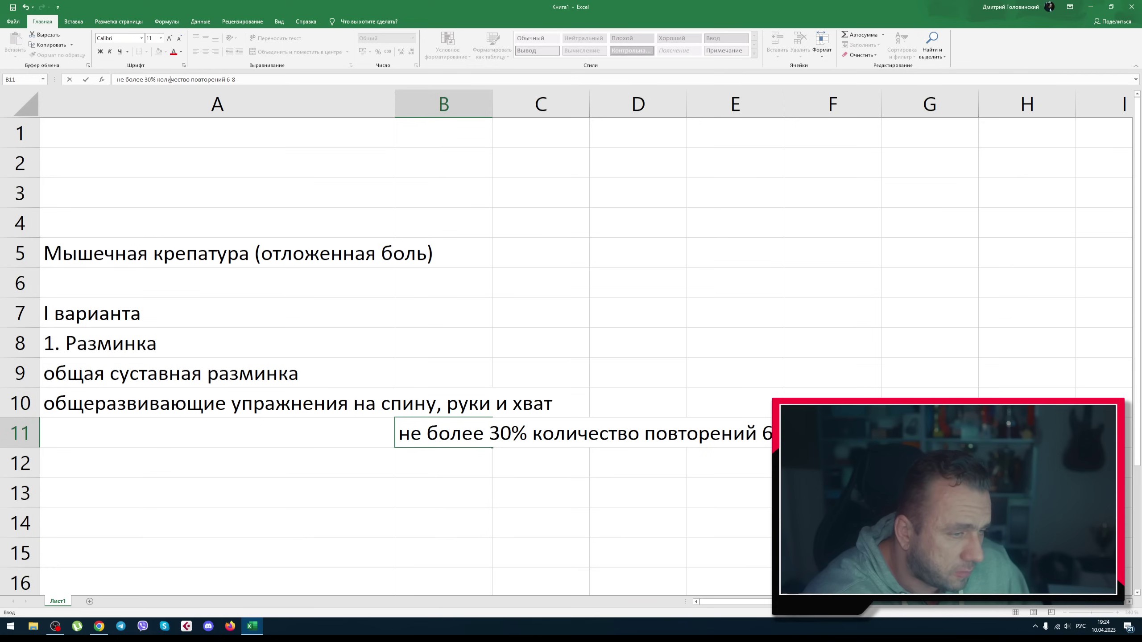
{"action": "type", "text": "10"}
{"action": "key", "text": "Return"}
{"action": "key", "text": "Left"}
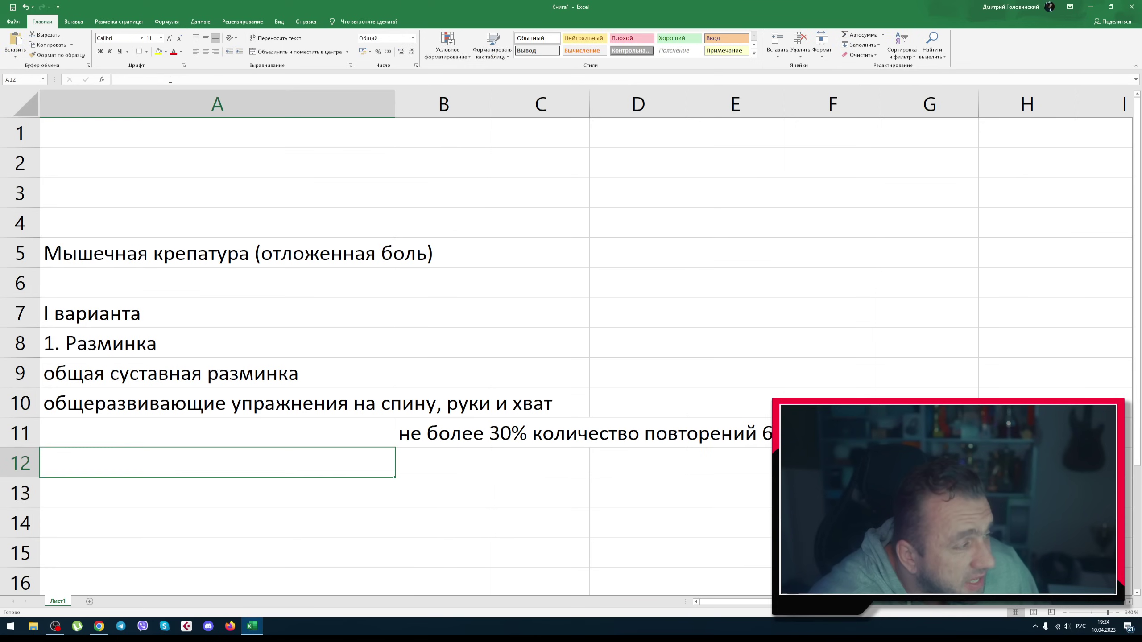
{"action": "key", "text": "Up"}
{"action": "key", "text": "Up"}
{"action": "key", "text": "Up"}
{"action": "key", "text": "Down"}
{"action": "key", "text": "Down"}
{"action": "key", "text": "Down"}
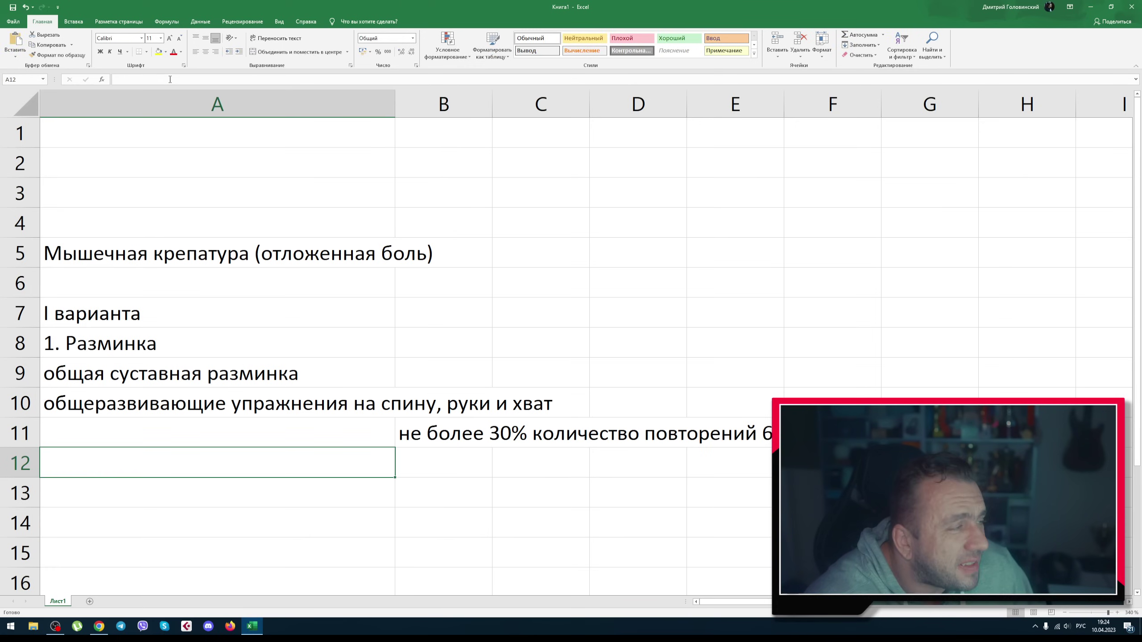
Enter "Обязательно начинать подтягивания с резиной" in A12
{"action": "type", "text": "Обяз"}
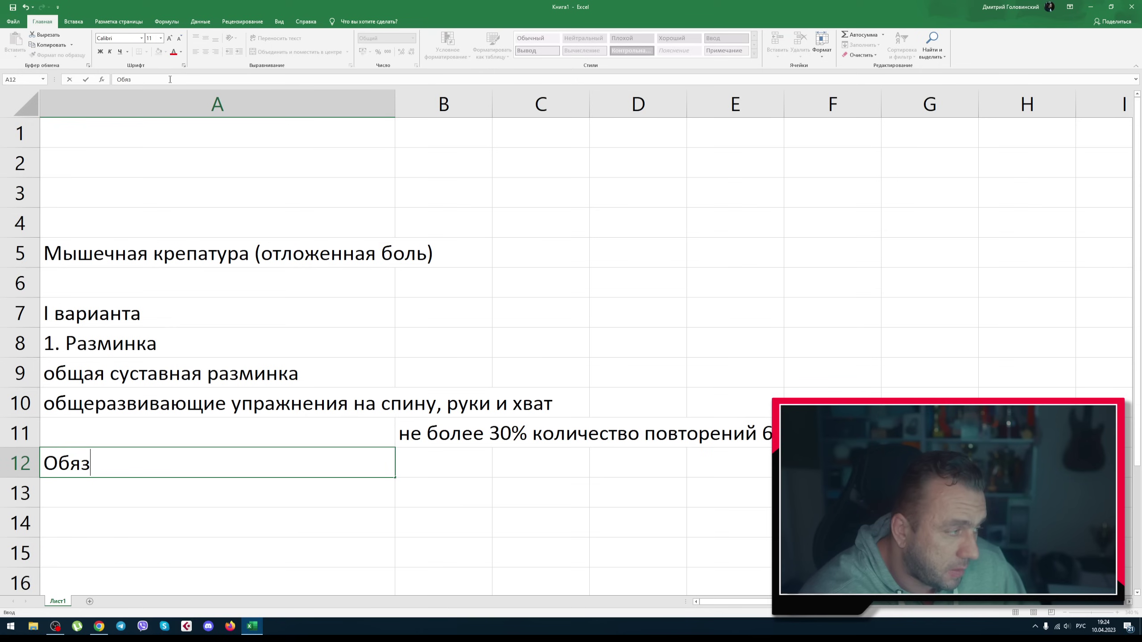
{"action": "type", "text": "ательно начинать под"}
{"action": "type", "text": "тяигва"}
{"action": "key", "text": "BackSpace"}
{"action": "key", "text": "BackSpace"}
{"action": "key", "text": "BackSpace"}
{"action": "key", "text": "BackSpace"}
{"action": "type", "text": "гивания "}
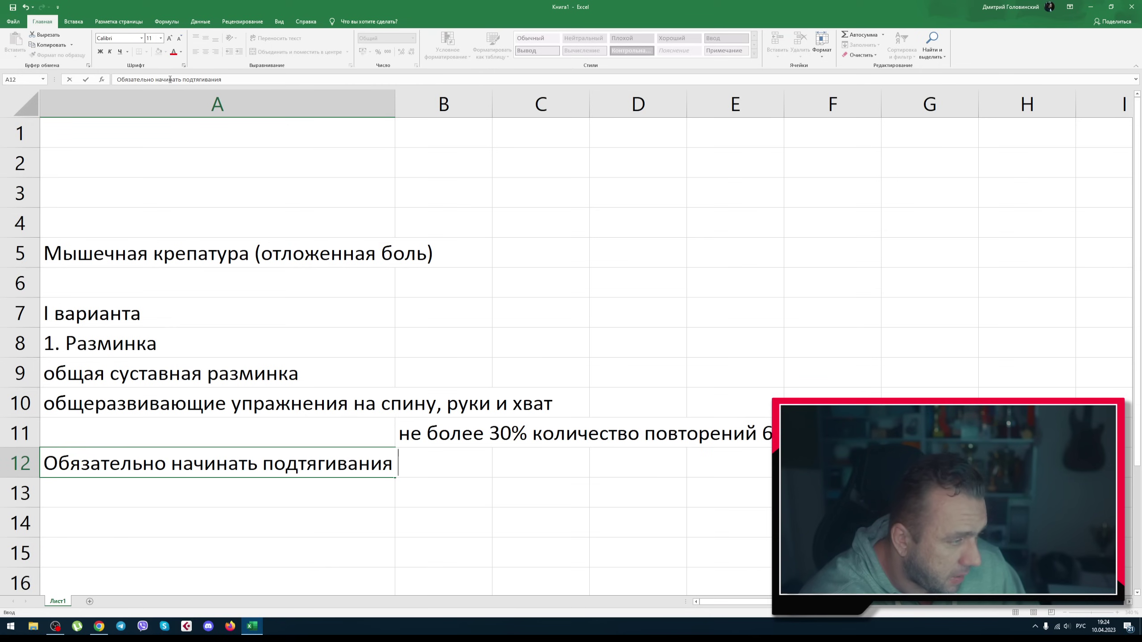
{"action": "type", "text": "с резиной"}
{"action": "key", "text": "Return"}
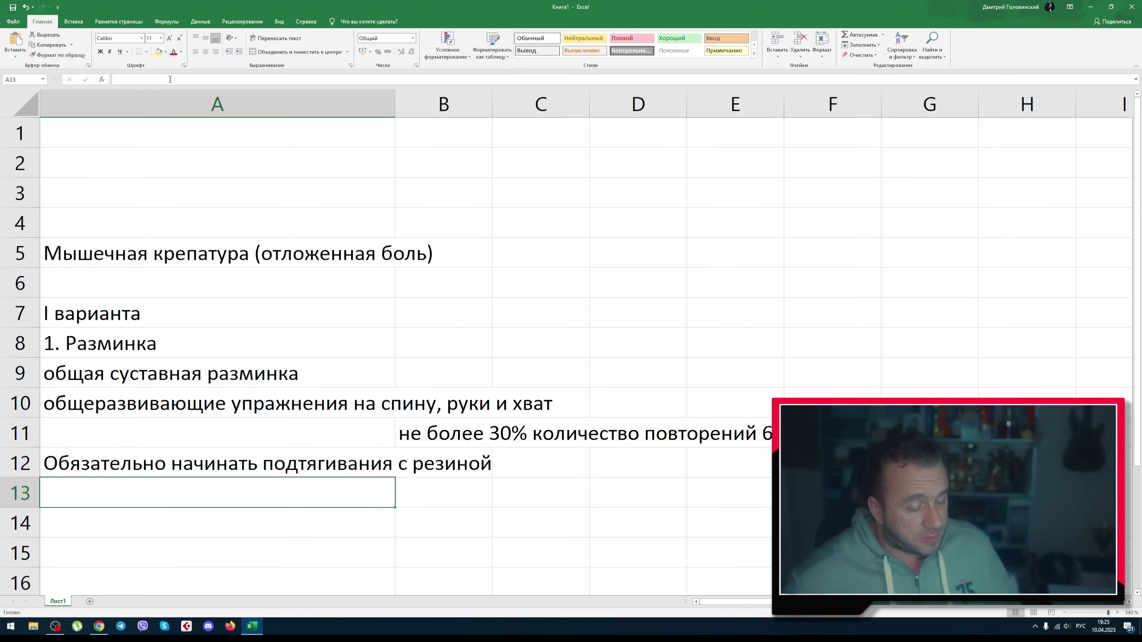
Enter the subheading "2. Работа в упражнении" in A14, leaving row 13 empty
{"action": "key", "text": "Down"}
{"action": "type", "text": "2"}
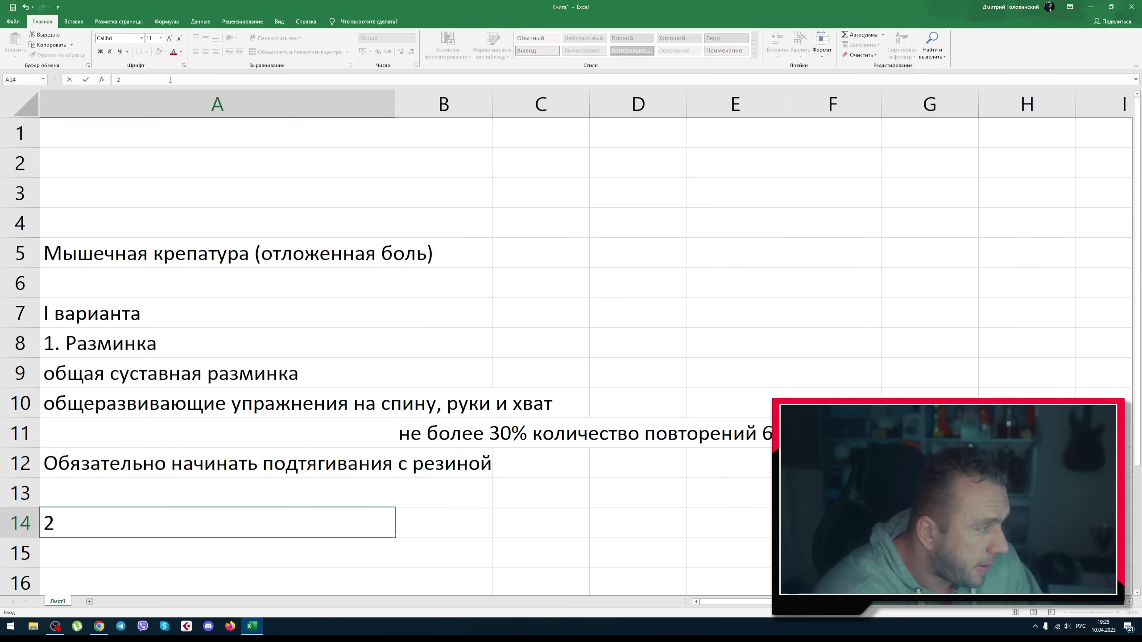
{"action": "type", "text": ". Рабо"}
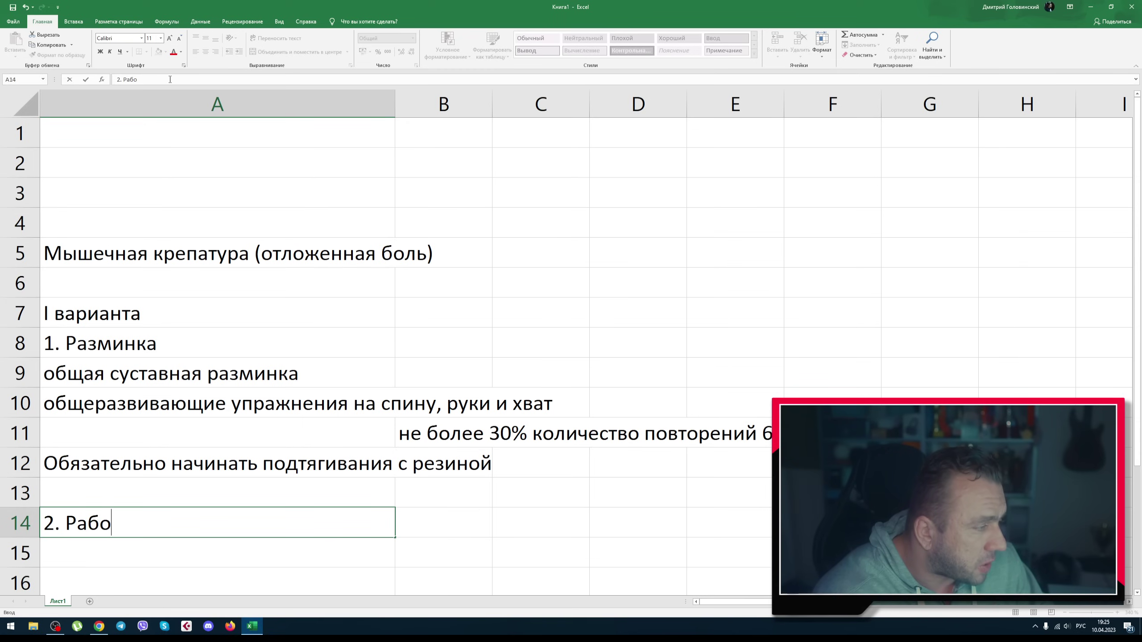
{"action": "type", "text": "та в упражнении"}
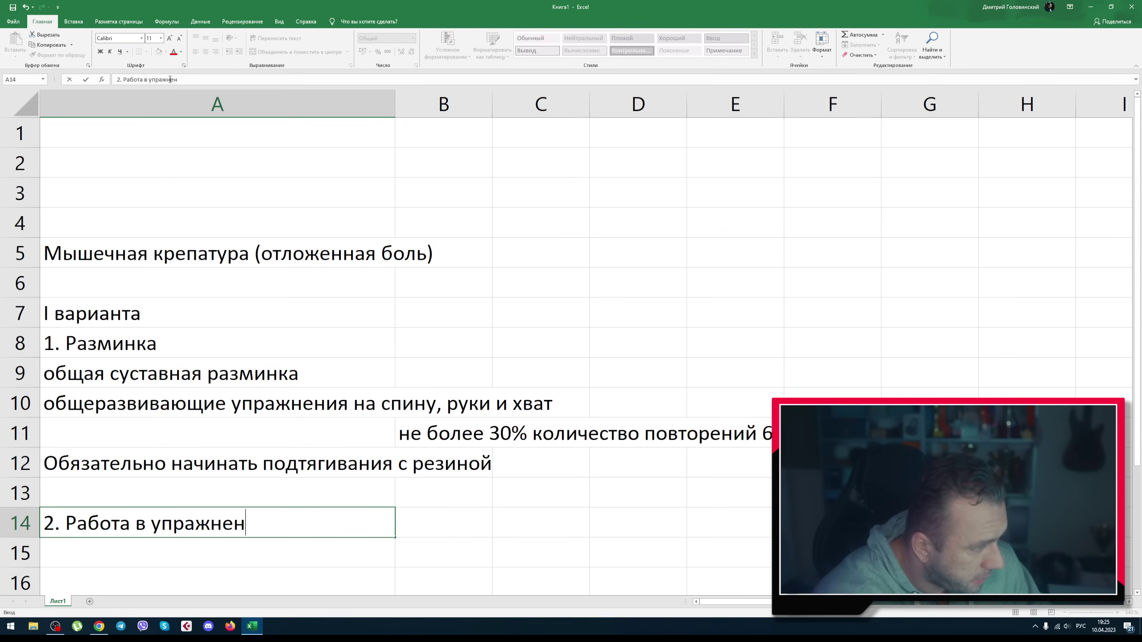
{"action": "key", "text": "Return"}
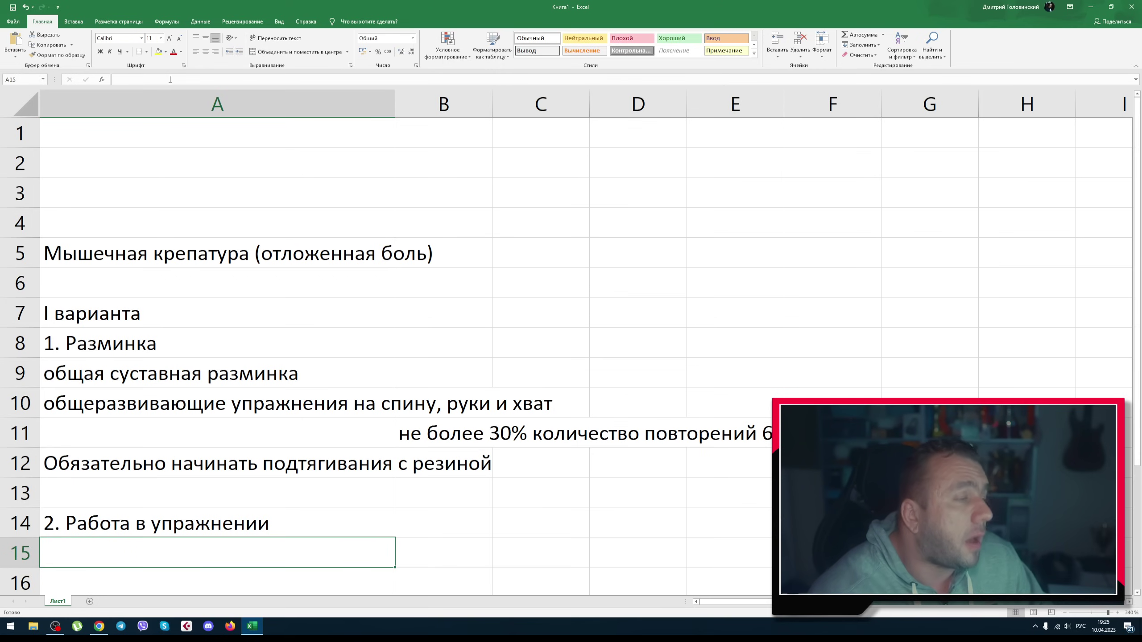
Enter "Собственный вес" in A15 and "2*2 либо 3*3" in B15
{"action": "type", "text": "Собственны"}
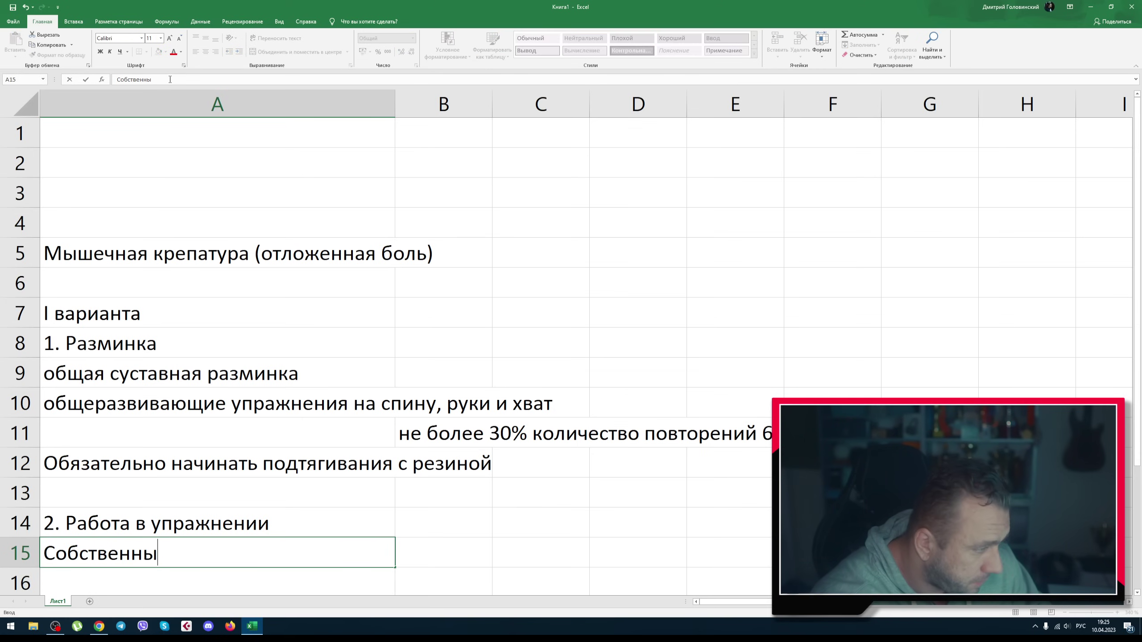
{"action": "type", "text": "й вес"}
{"action": "key", "text": "Tab"}
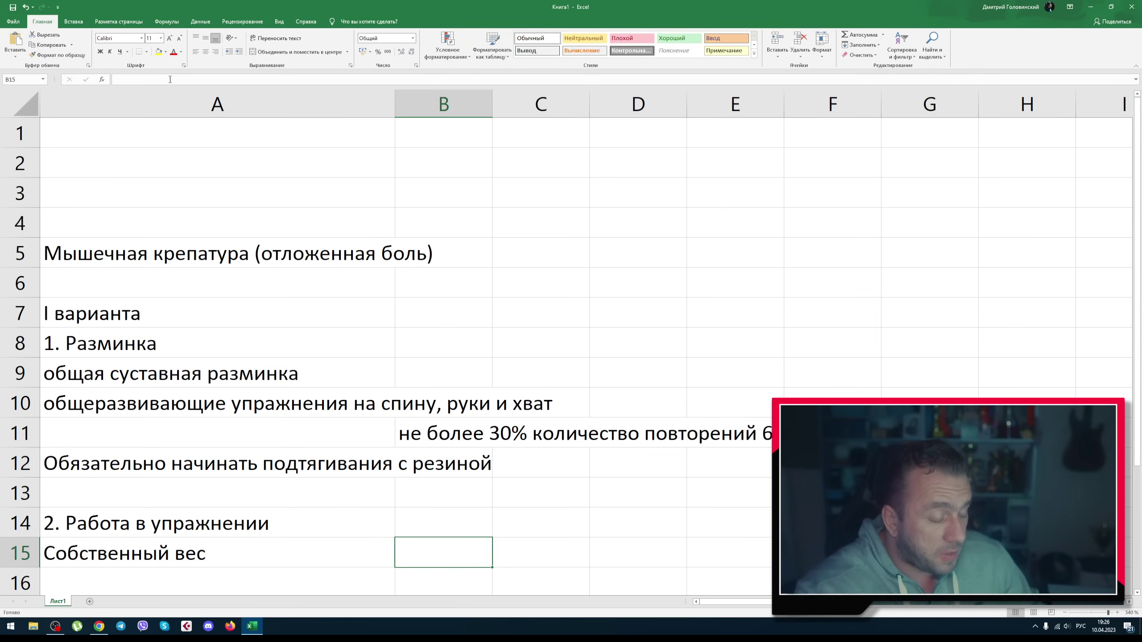
{"action": "type", "text": "2*2"}
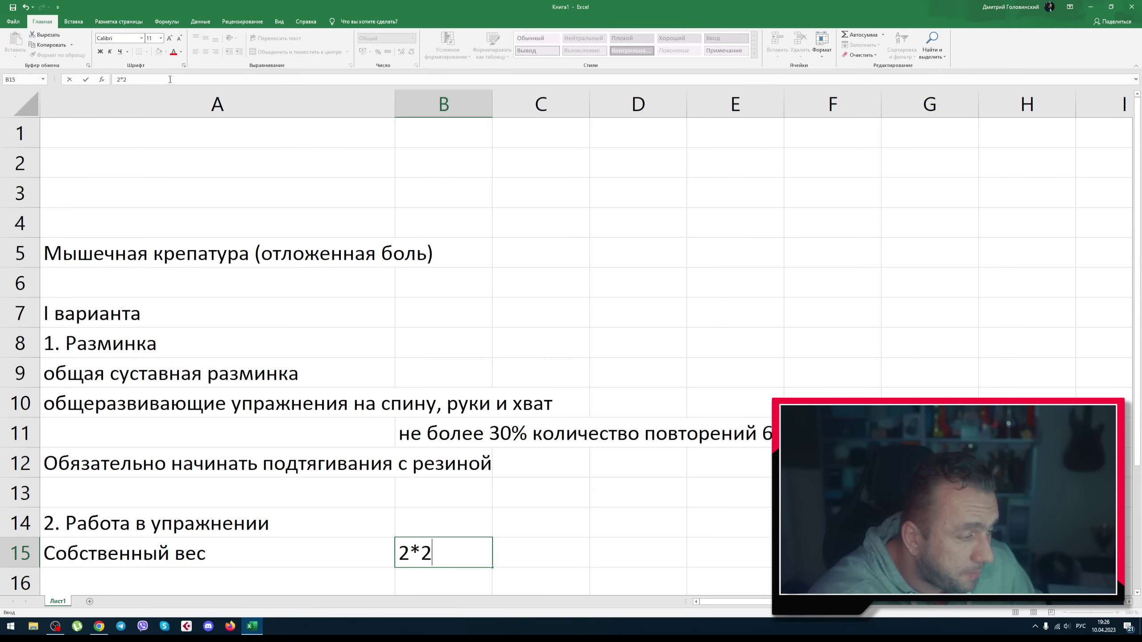
{"action": "type", "text": " либо 3*3"}
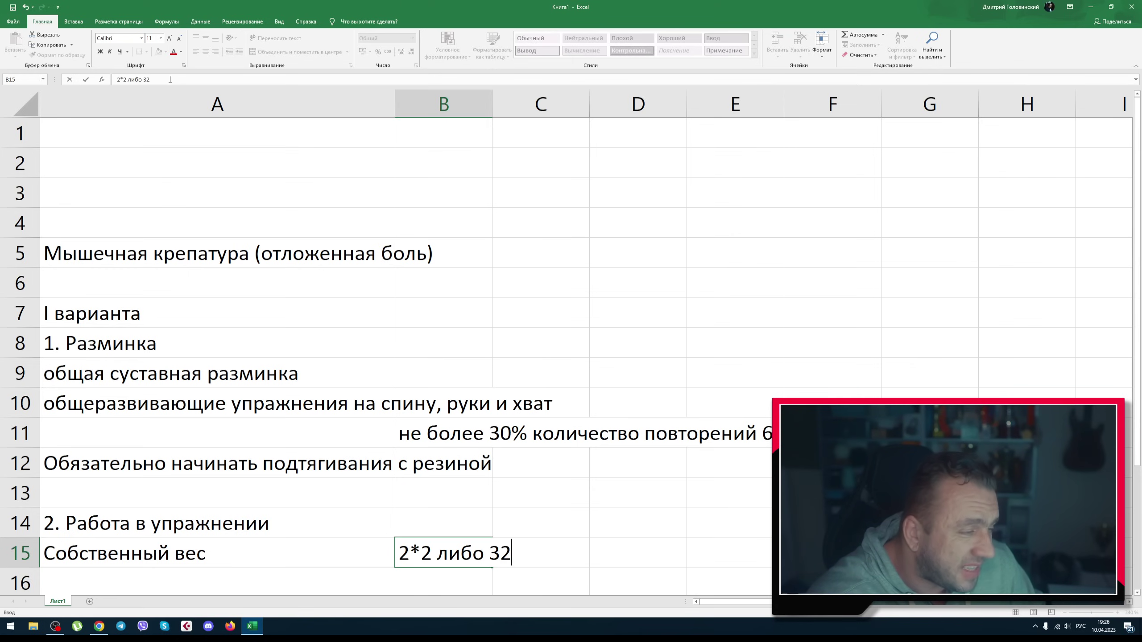
{"action": "key", "text": "Return"}
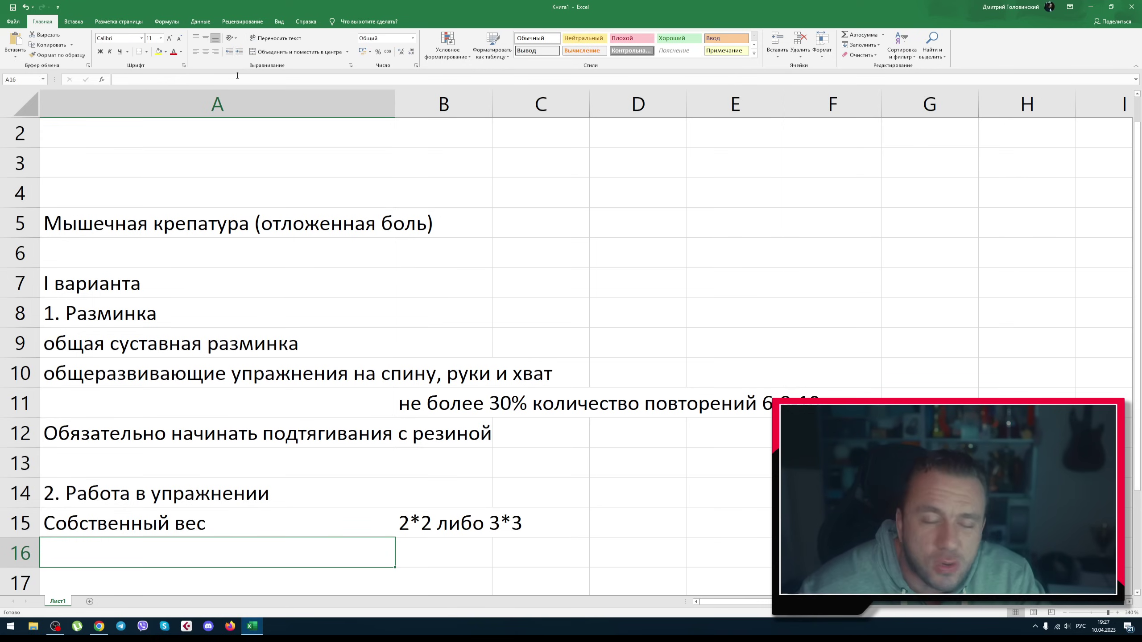
Fill the empty cells A16:C16 below the bodyweight row with yellow
{"action": "scroll", "coordinate": [430, 380], "scroll_direction": "down", "scroll_amount": 3}
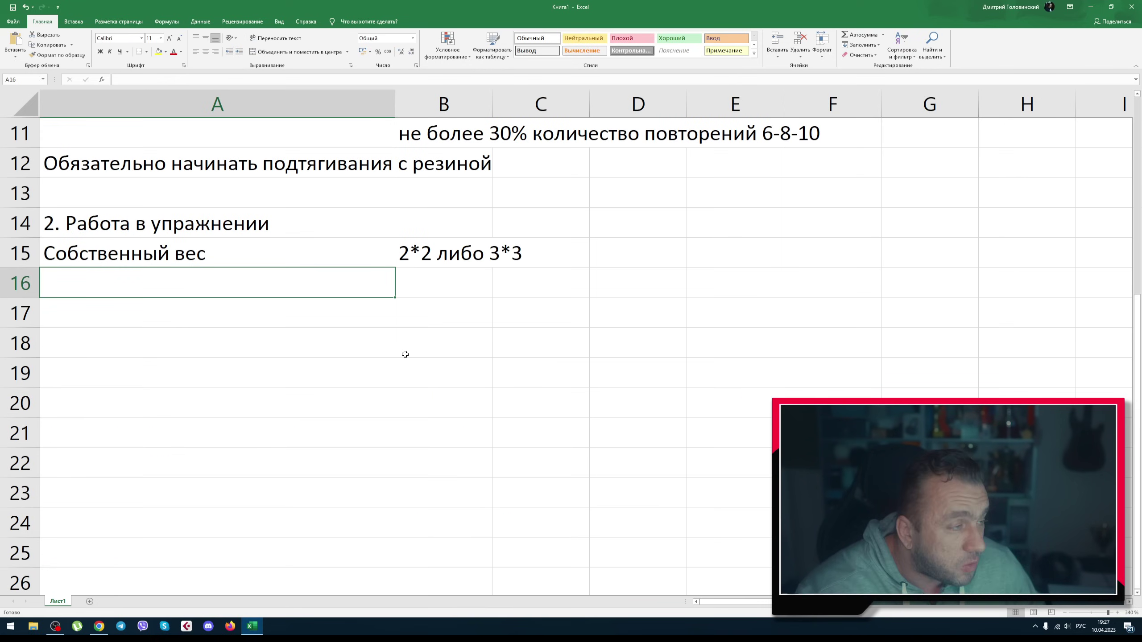
{"action": "key", "text": "Return"}
{"action": "key", "text": "Right"}
{"action": "key", "text": "Left"}
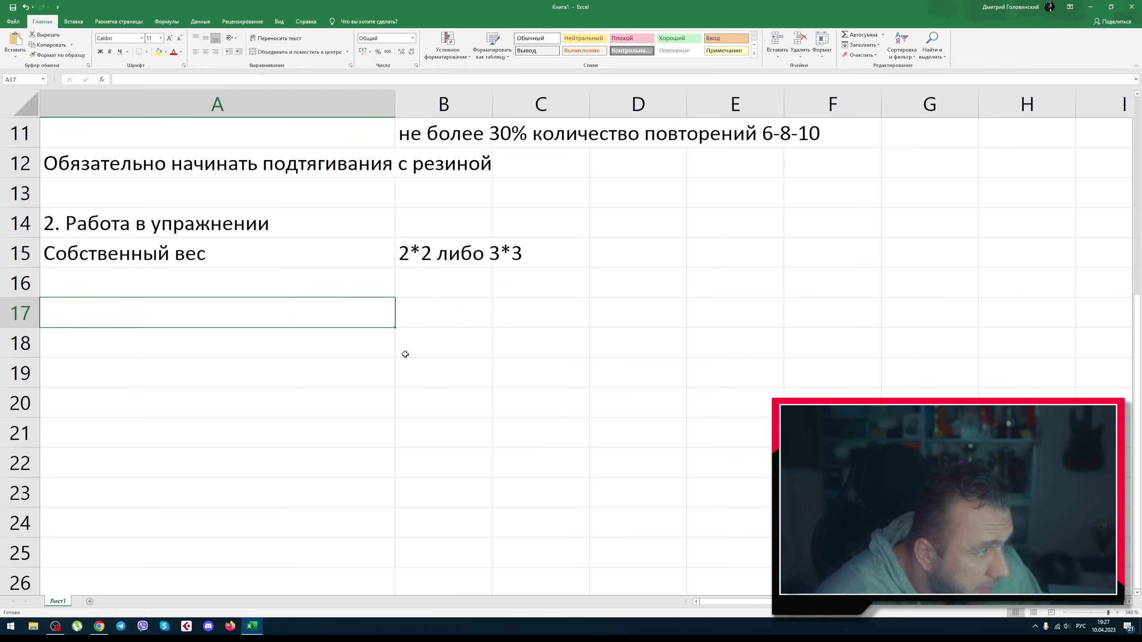
{"action": "key", "text": "Up"}
{"action": "key", "text": "Down"}
{"action": "key", "text": "Up"}
{"action": "key", "text": "shift+Right"}
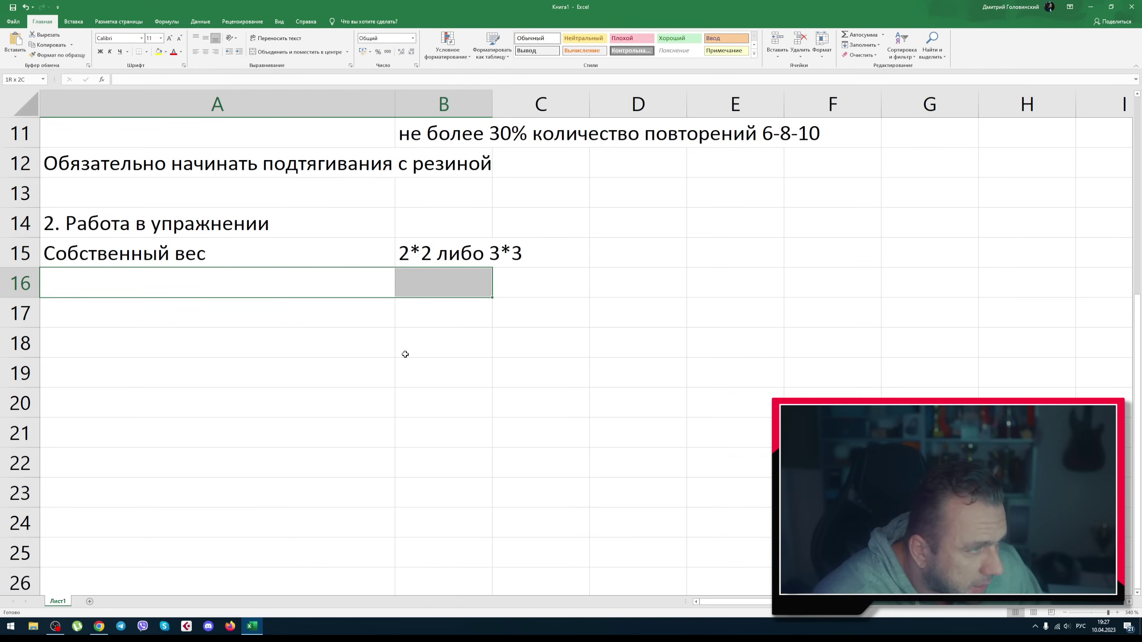
{"action": "key", "text": "shift+Right"}
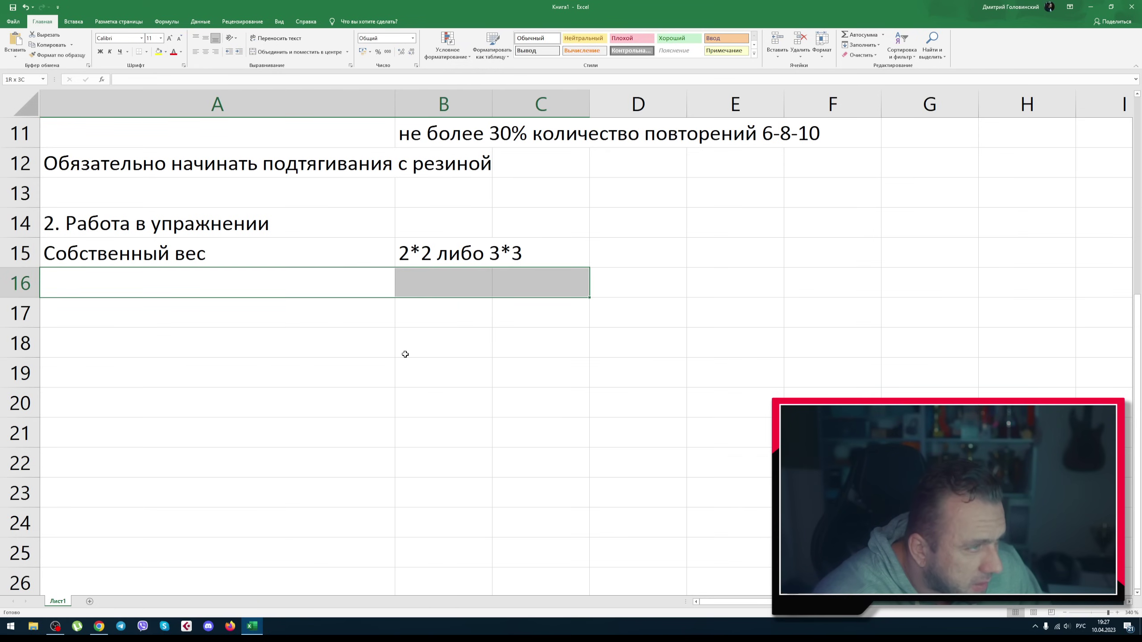
{"action": "left_click", "coordinate": [158, 51]}
{"action": "left_click_drag", "start_coordinate": [463, 257], "coordinate": [198, 241]}
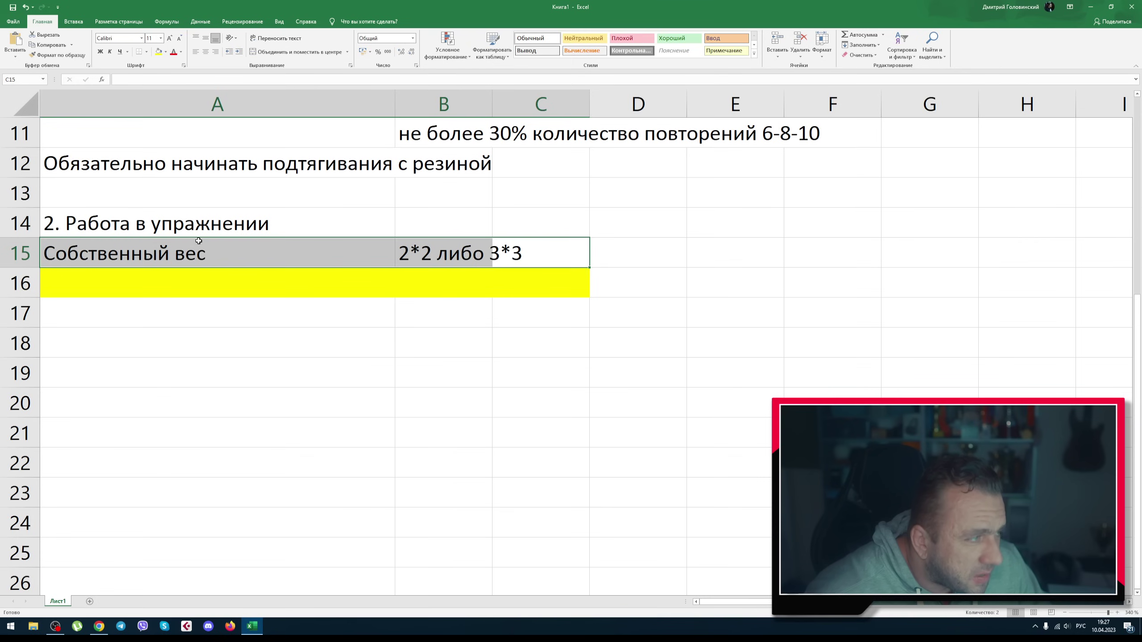
Enter "I выход на предел" in A17, directly below the yellow row
{"action": "left_click", "coordinate": [194, 315]}
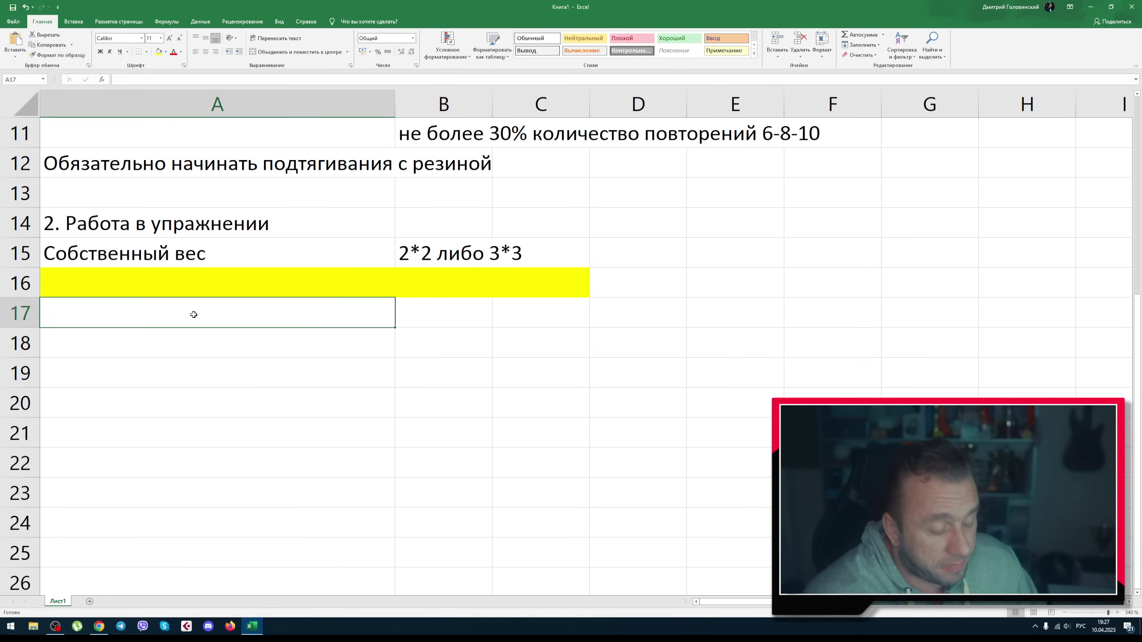
{"action": "type", "text": "Ш"}
{"action": "key", "text": "BackSpace"}
{"action": "type", "text": "I"}
{"action": "key", "text": "alt+shift"}
{"action": "type", "text": "выход на предел"}
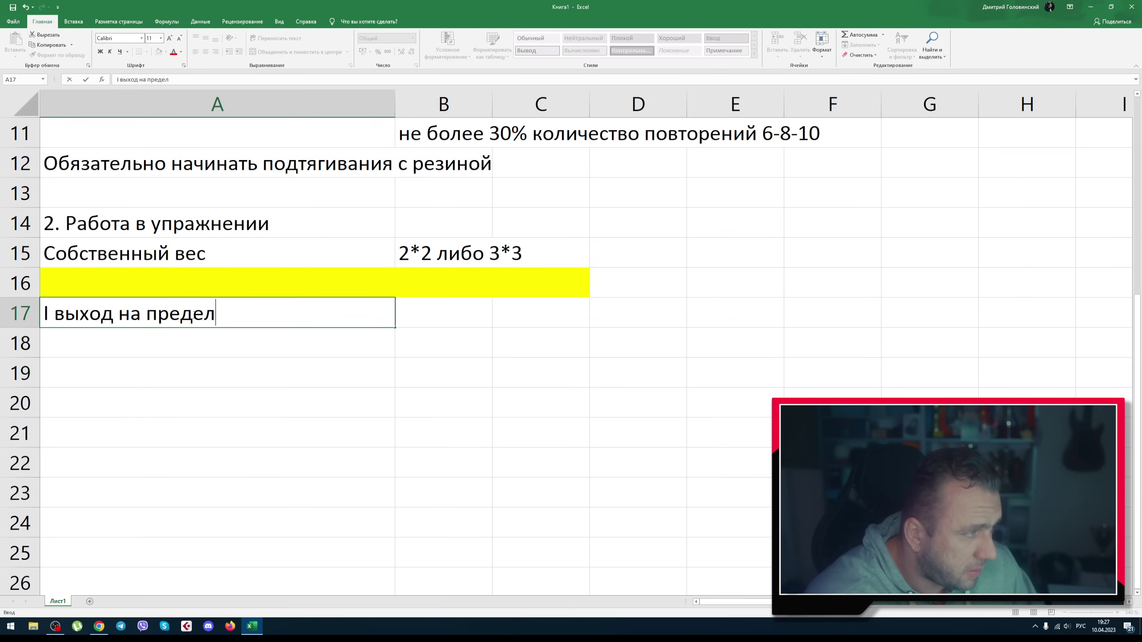
{"action": "key", "text": "Return"}
List the weight progression in B17:B21 as "10 кг на 1", "20 кг на 1", "30 кг на 1", "40 кг на 1" and "50 кг на 1"
{"action": "key", "text": "Up"}
{"action": "key", "text": "Right"}
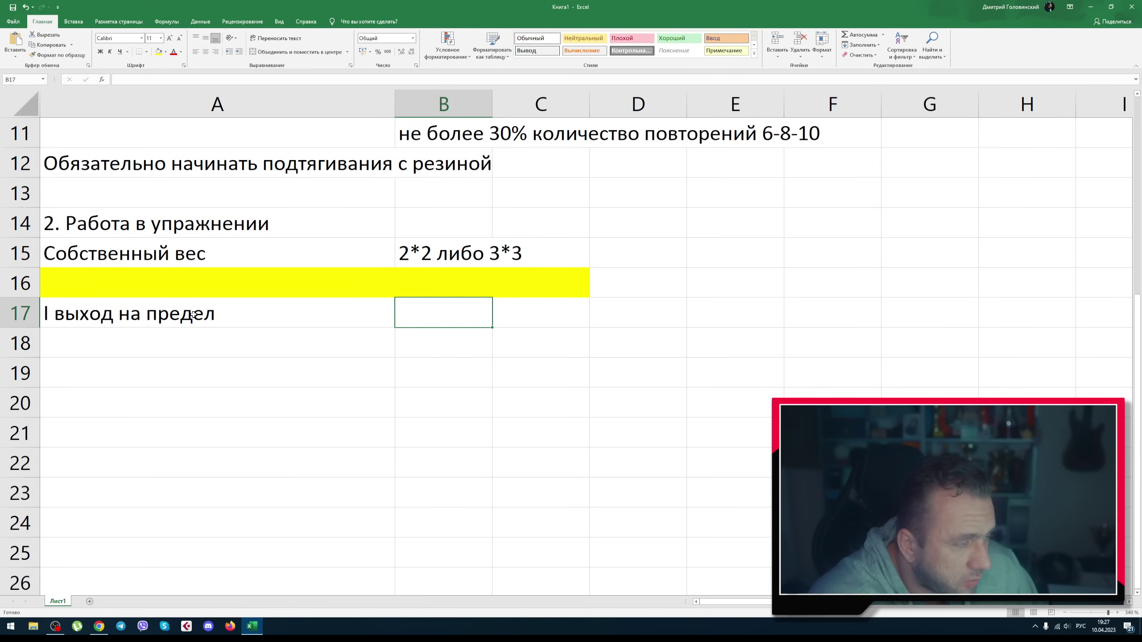
{"action": "type", "text": "10 кг на 1"}
{"action": "key", "text": "Return"}
{"action": "type", "text": "20 кг на 1"}
{"action": "key", "text": "Return"}
{"action": "type", "text": "30 кг на 1"}
{"action": "key", "text": "Return"}
{"action": "type", "text": "40 кг на 1"}
{"action": "key", "text": "Return"}
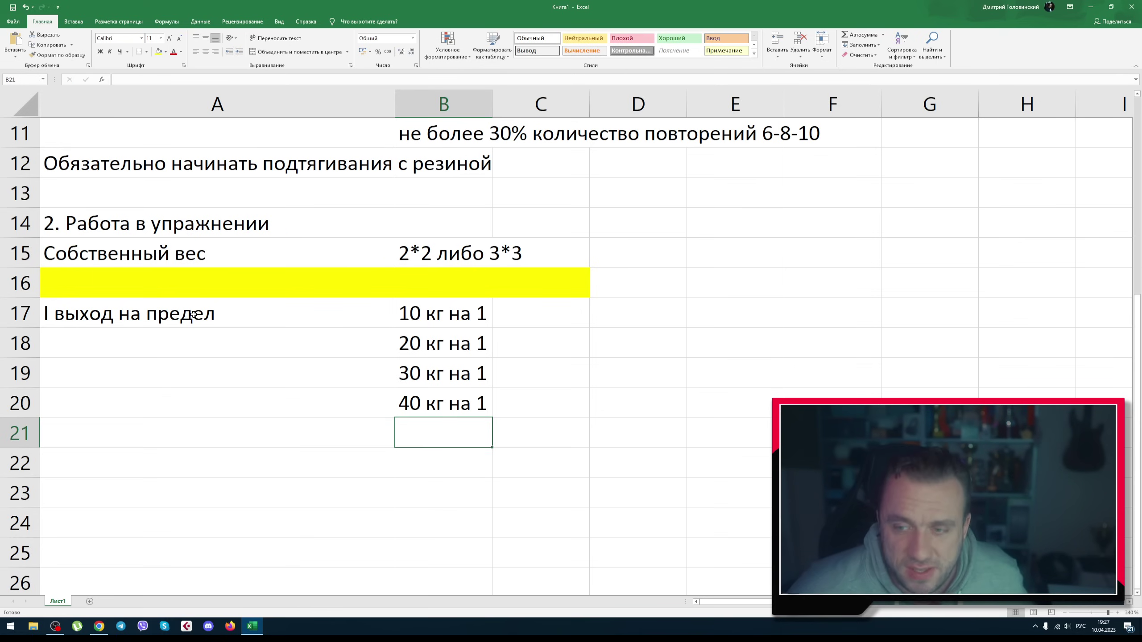
{"action": "type", "text": "50 кг на 1"}
{"action": "key", "text": "Return"}
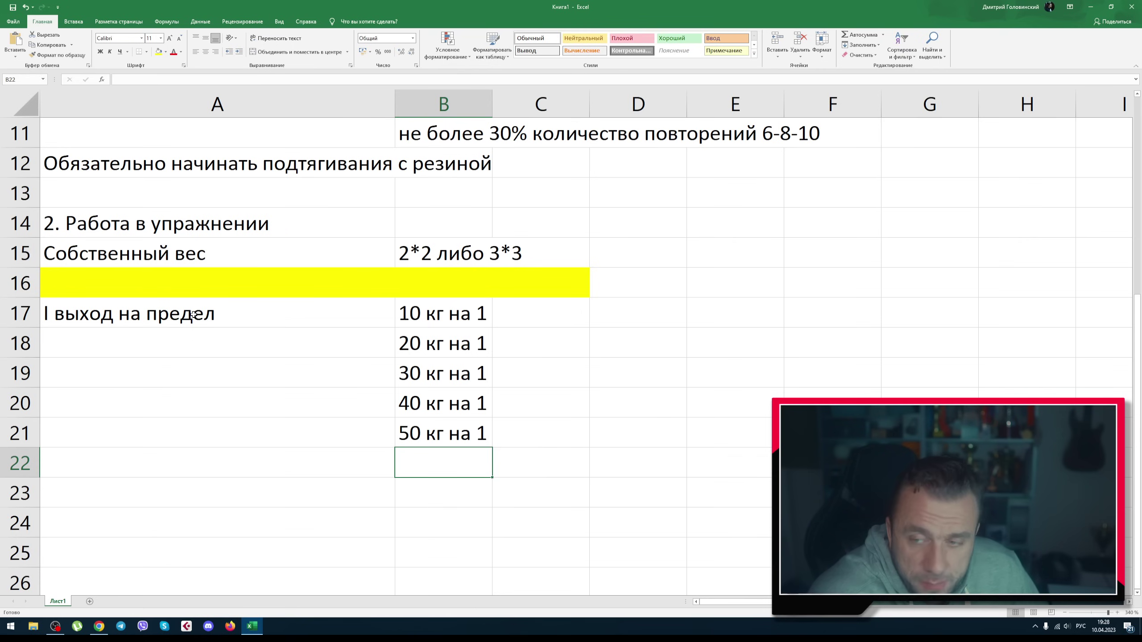
{"action": "key", "text": "Left"}
{"action": "key", "text": "Up"}
{"action": "key", "text": "Up"}
{"action": "key", "text": "Down"}
{"action": "key", "text": "Down"}
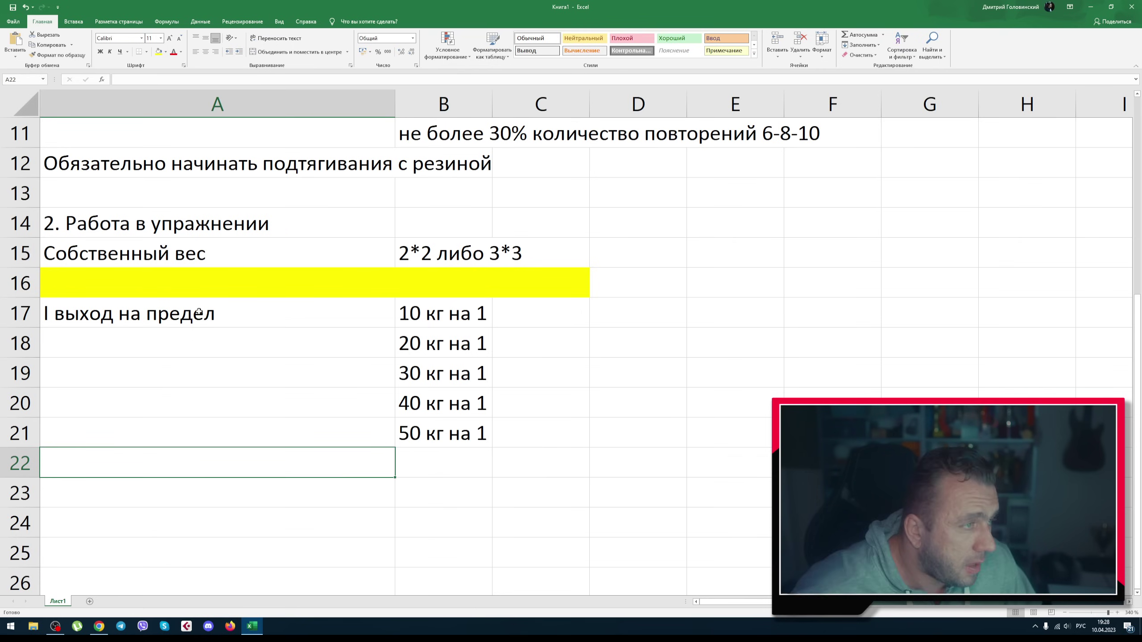
Put an outside border around the workout block A8:F21
{"action": "scroll", "coordinate": [193, 315], "scroll_direction": "up", "scroll_amount": 1}
{"action": "left_click_drag", "start_coordinate": [198, 135], "coordinate": [832, 524]}
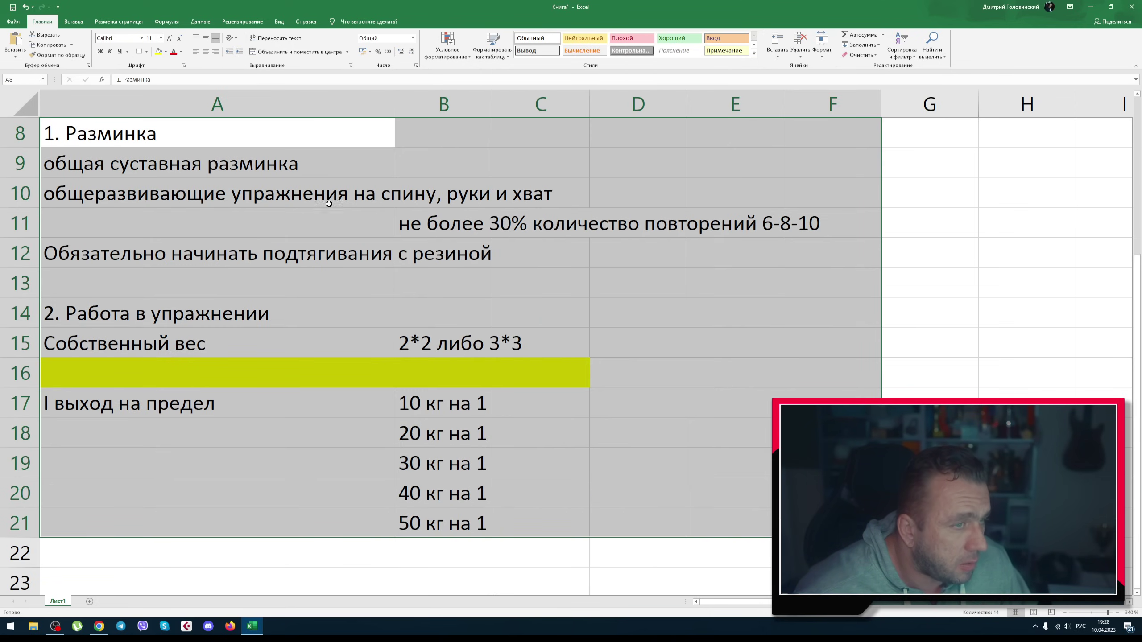
{"action": "left_click", "coordinate": [160, 39]}
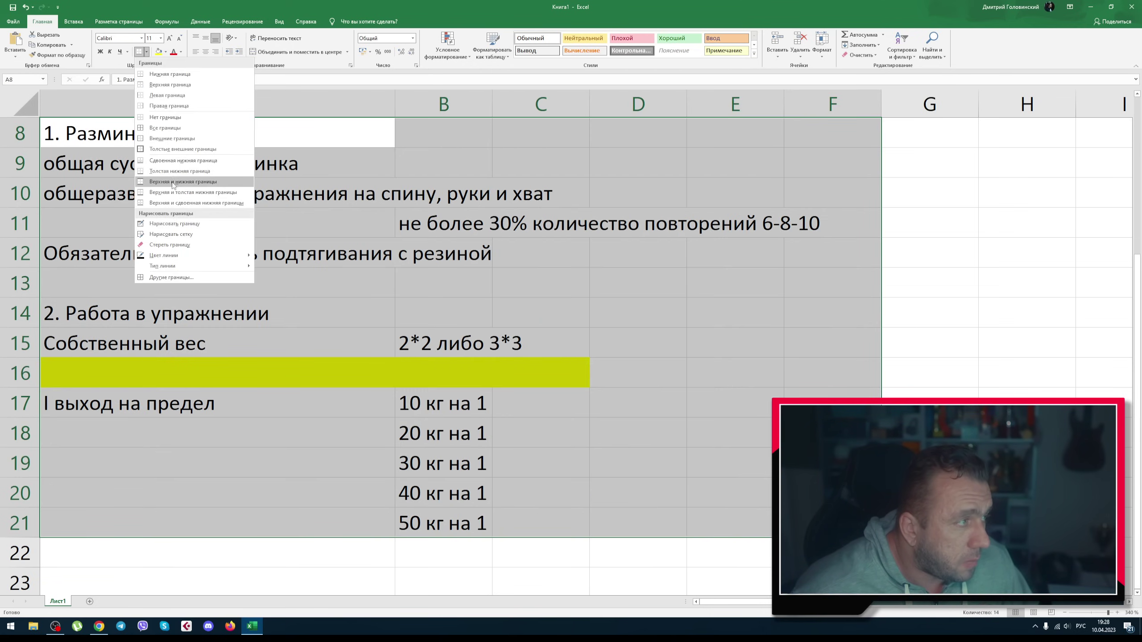
{"action": "left_click", "coordinate": [541, 316]}
{"action": "scroll", "coordinate": [503, 418], "scroll_direction": "up", "scroll_amount": 2}
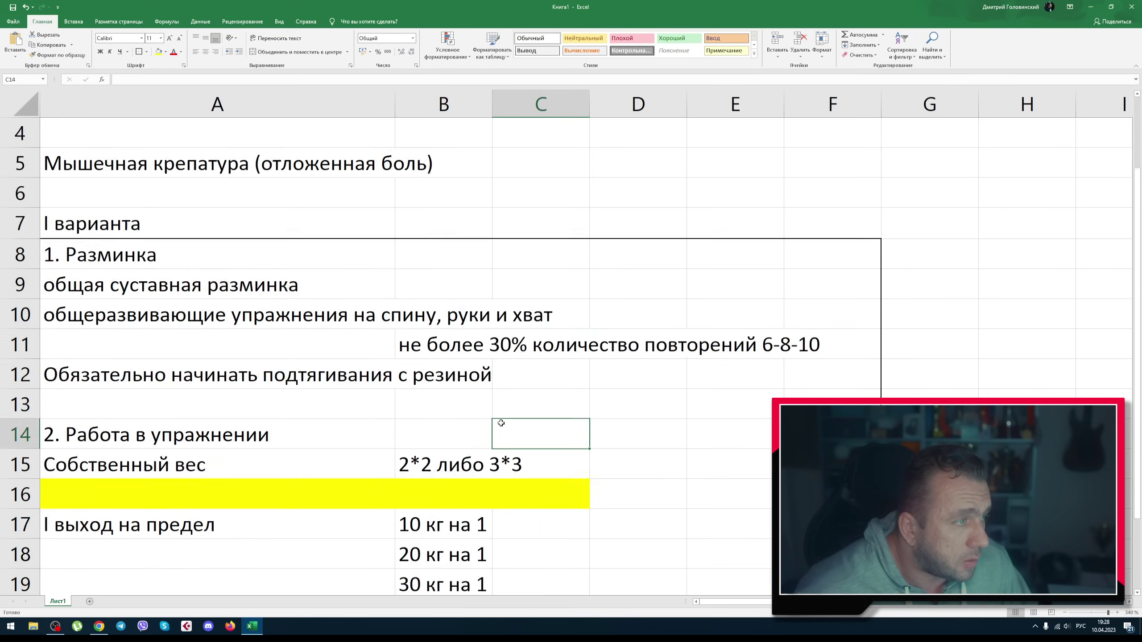
Enter "Отдых 10-15 минут" in A22, directly below the bordered block
{"action": "scroll", "coordinate": [425, 441], "scroll_direction": "down", "scroll_amount": 3}
{"action": "left_click", "coordinate": [217, 418]}
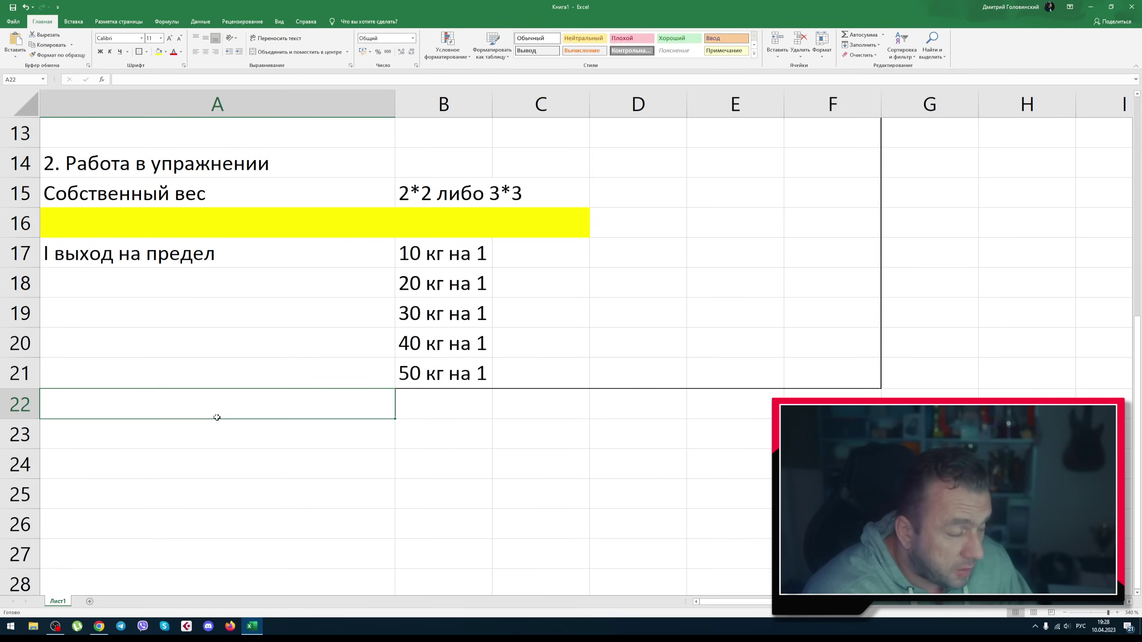
{"action": "type", "text": "Отдых 10-15 минут"}
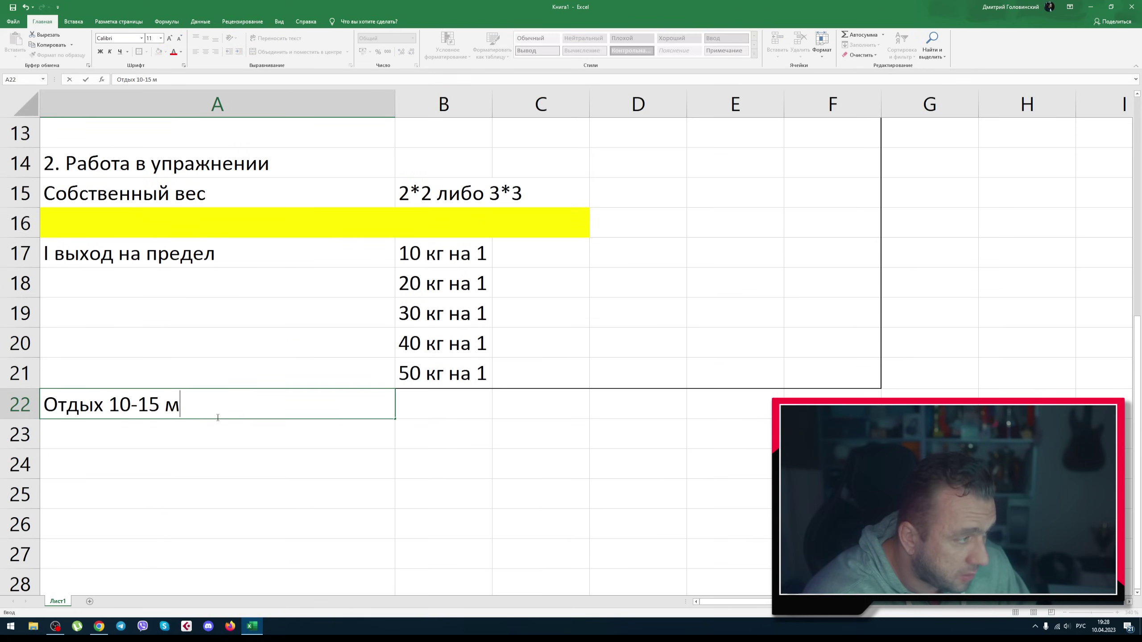
{"action": "key", "text": "Return"}
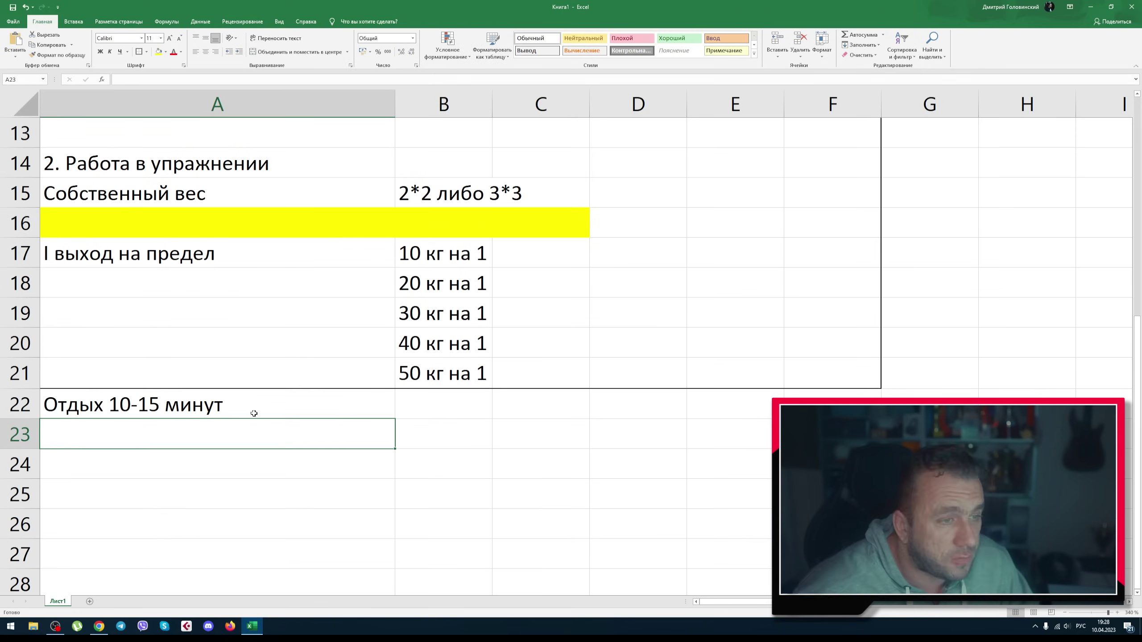
Enter the repeat count "Х2-3" in G8, beside the bordered workout block
{"action": "scroll", "coordinate": [218, 418], "scroll_direction": "up", "scroll_amount": 4}
{"action": "scroll", "coordinate": [218, 417], "scroll_direction": "down", "scroll_amount": 1}
{"action": "left_click_drag", "start_coordinate": [832, 554], "coordinate": [275, 173]}
{"action": "left_click", "coordinate": [931, 162]}
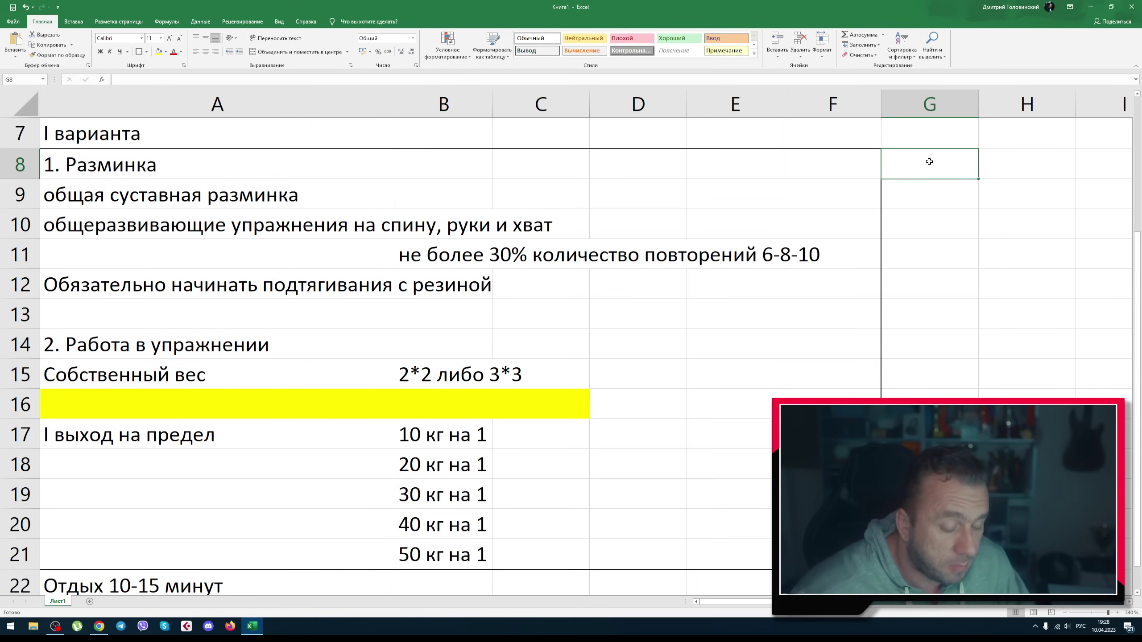
{"action": "type", "text": "Х2-3"}
{"action": "key", "text": "Return"}
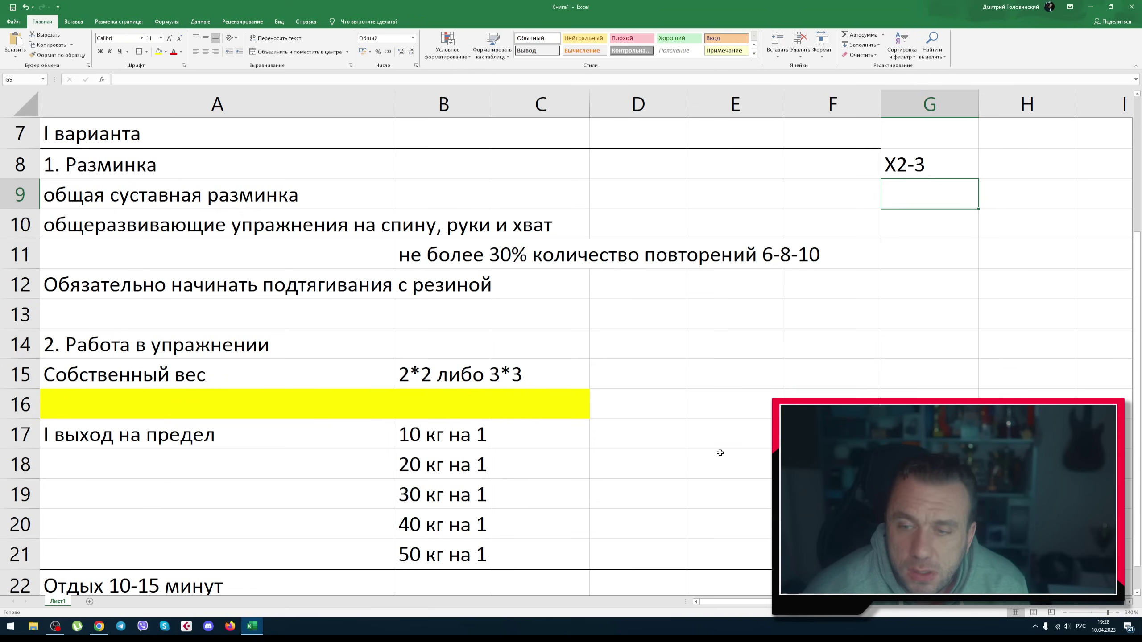
Replace the last weight entry in B21 with "35 кг на 3"
{"action": "scroll", "coordinate": [684, 398], "scroll_direction": "down", "scroll_amount": 3}
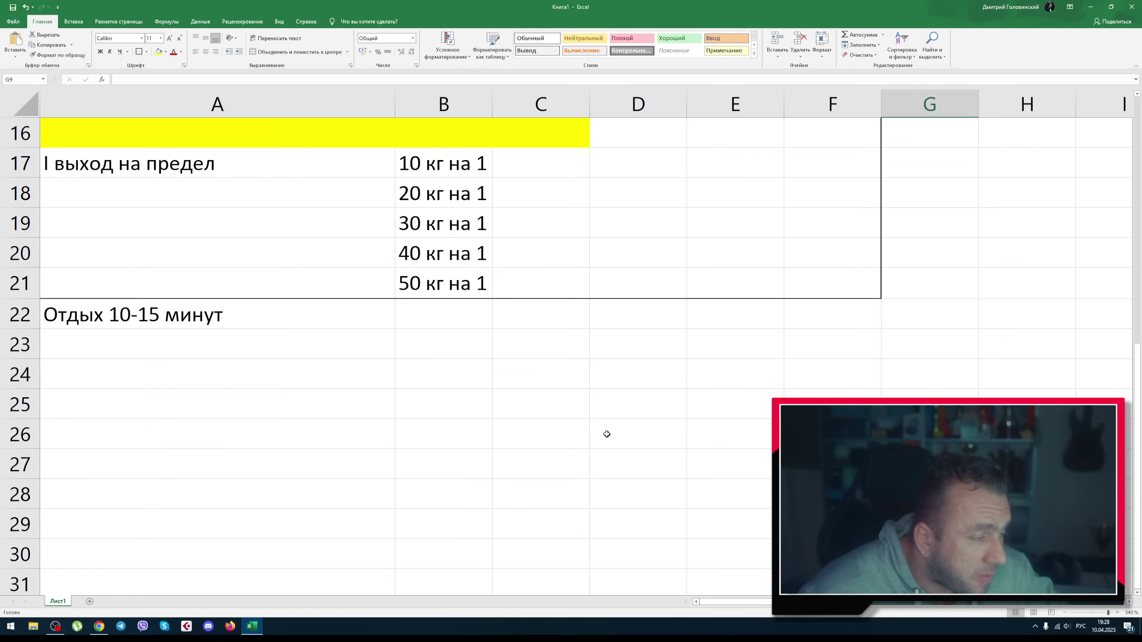
{"action": "scroll", "coordinate": [499, 345], "scroll_direction": "up", "scroll_amount": 1}
{"action": "left_click", "coordinate": [481, 361]}
{"action": "key", "text": "Delete"}
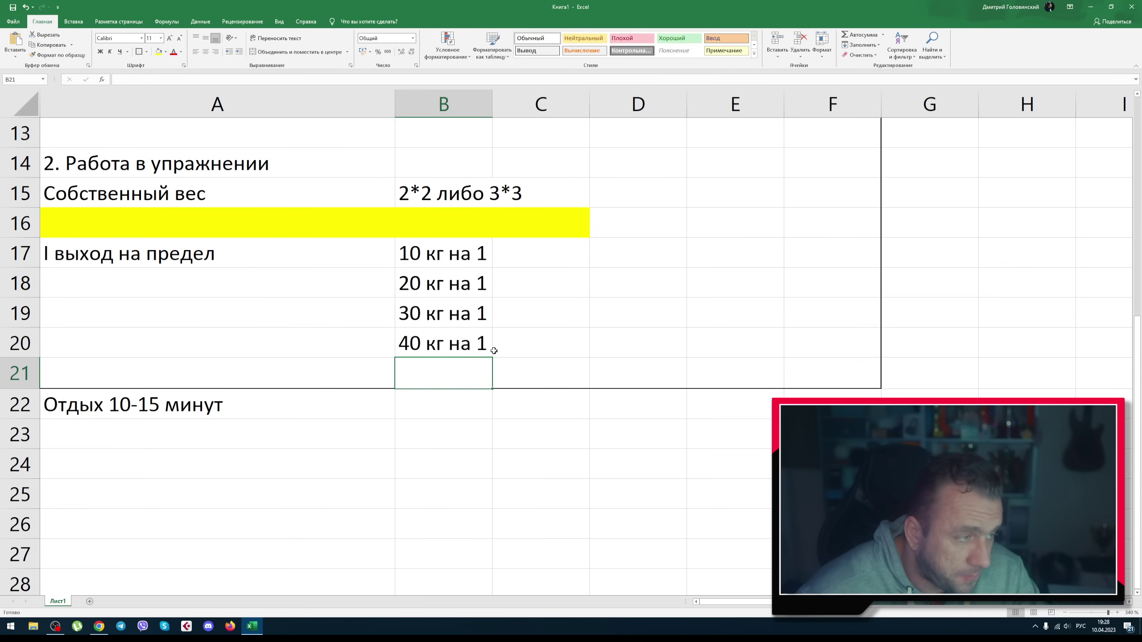
{"action": "scroll", "coordinate": [490, 346], "scroll_direction": "up", "scroll_amount": 1}
{"action": "left_click_drag", "start_coordinate": [449, 337], "coordinate": [448, 420]}
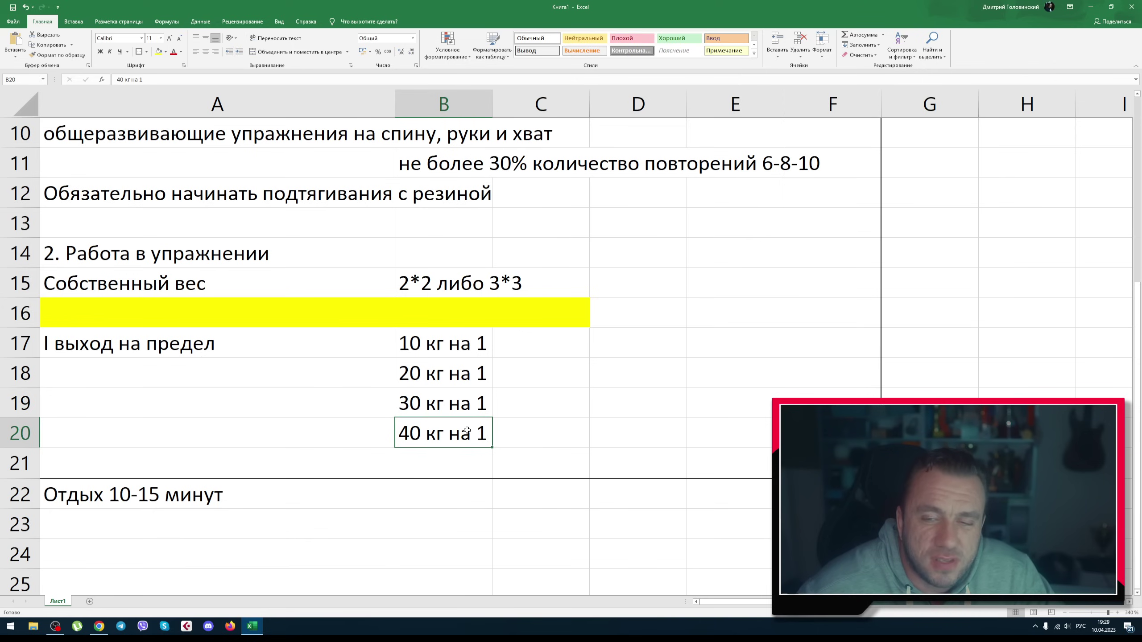
{"action": "left_click", "coordinate": [443, 462]}
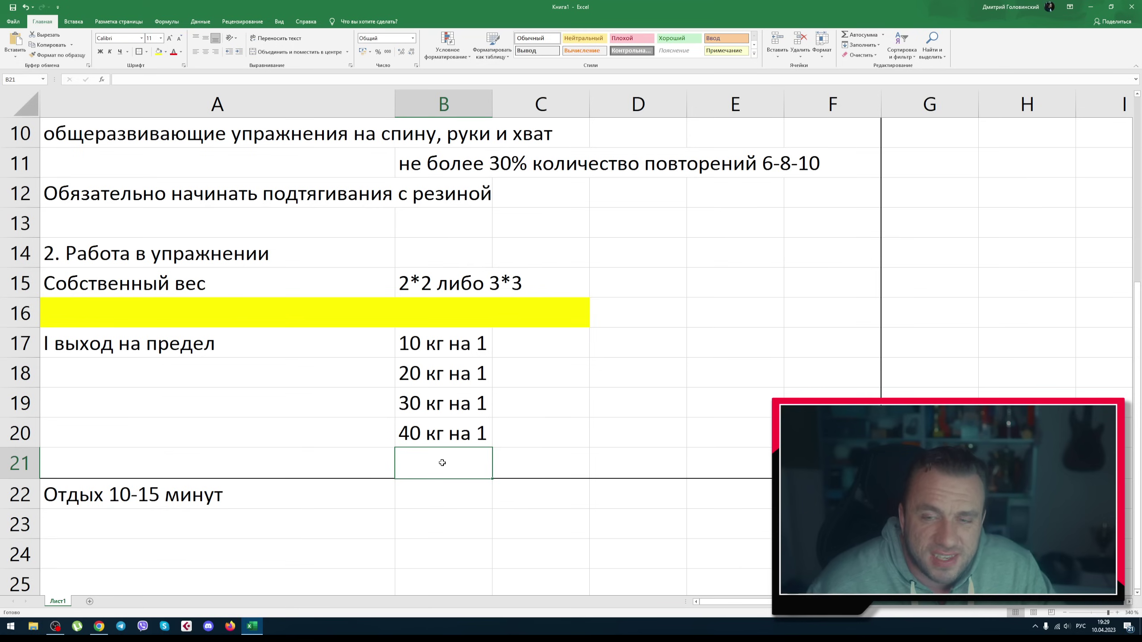
{"action": "type", "text": "35 кг на 3"}
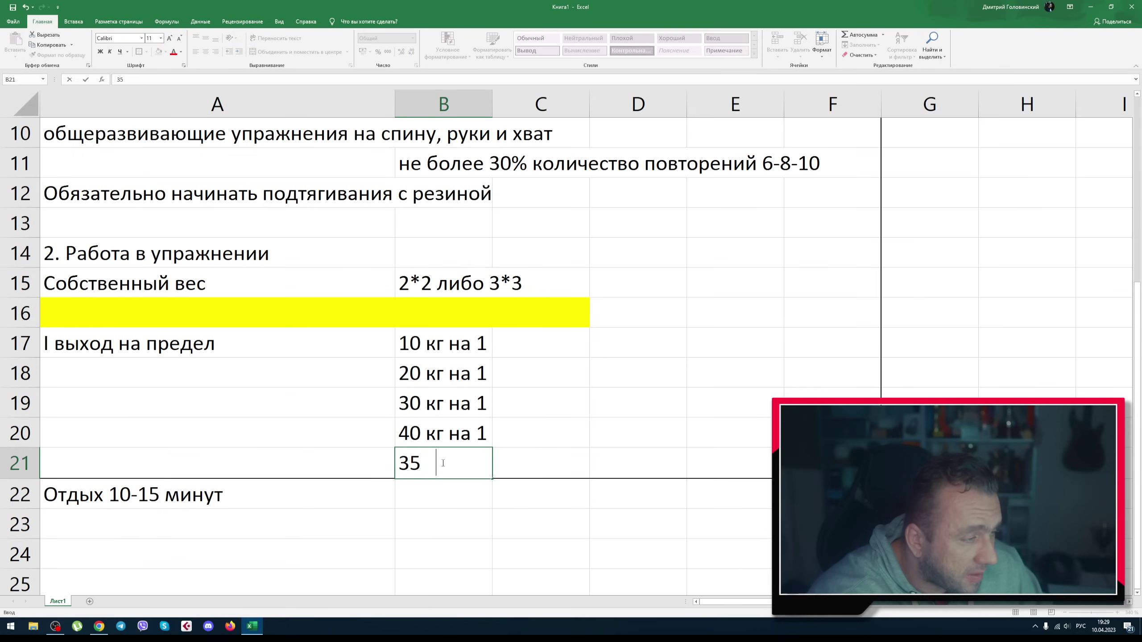
{"action": "key", "text": "Return"}
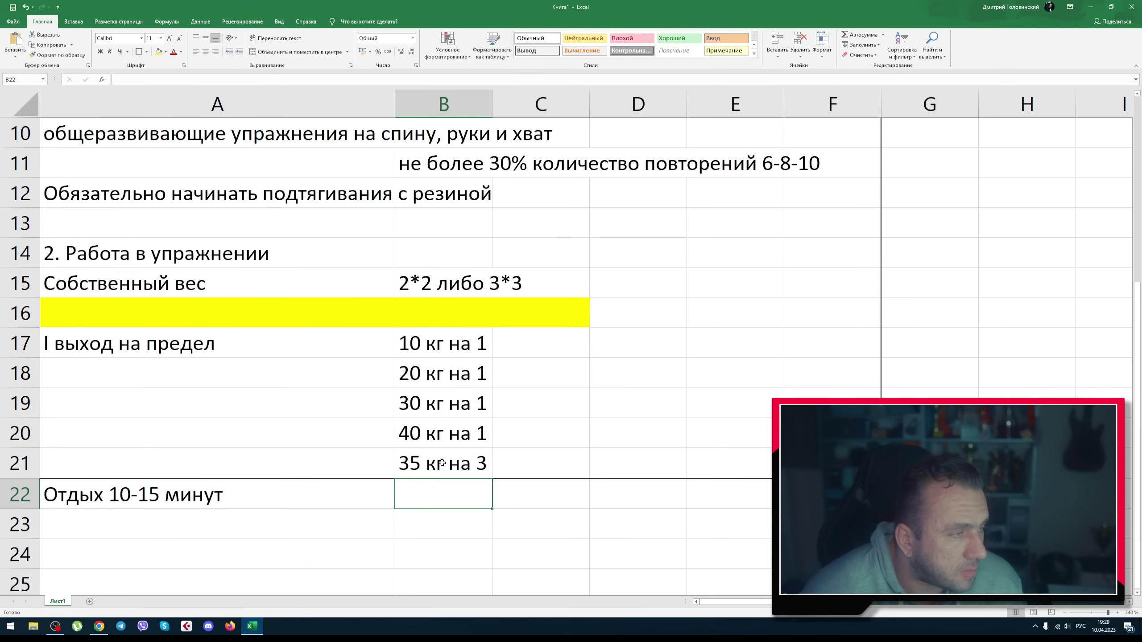
{"action": "scroll", "coordinate": [708, 467], "scroll_direction": "up", "scroll_amount": 2}
{"action": "scroll", "coordinate": [708, 467], "scroll_direction": "down", "scroll_amount": 2}
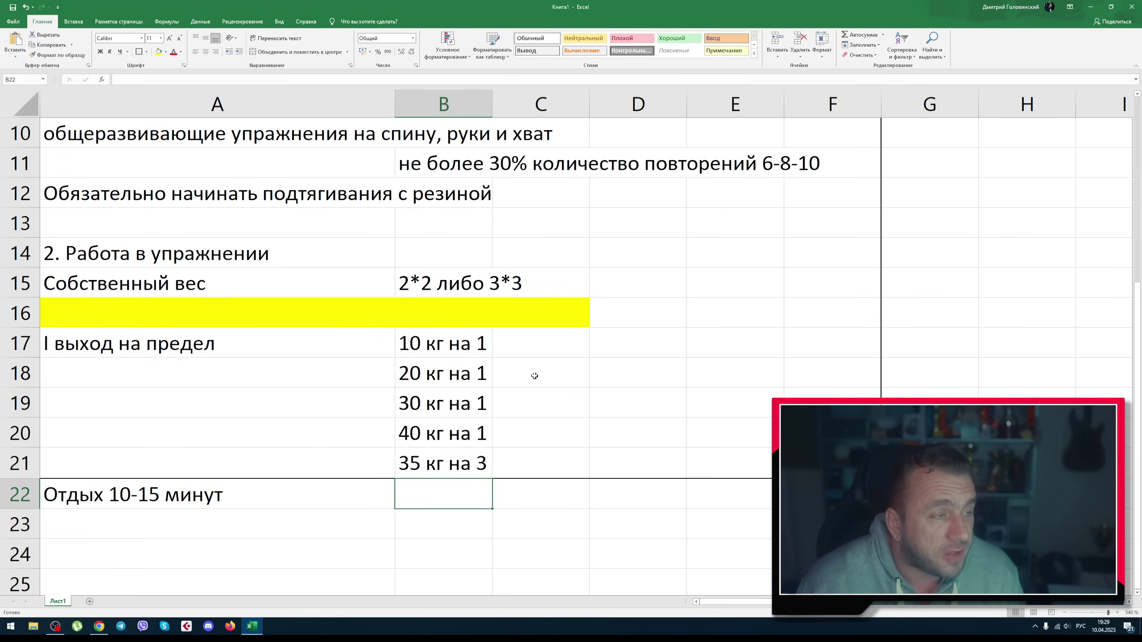
Change the repetitions in B17 and B18 to 2, giving "10 кг на 2" and "20 кг на 2"
{"action": "left_click", "coordinate": [456, 451]}
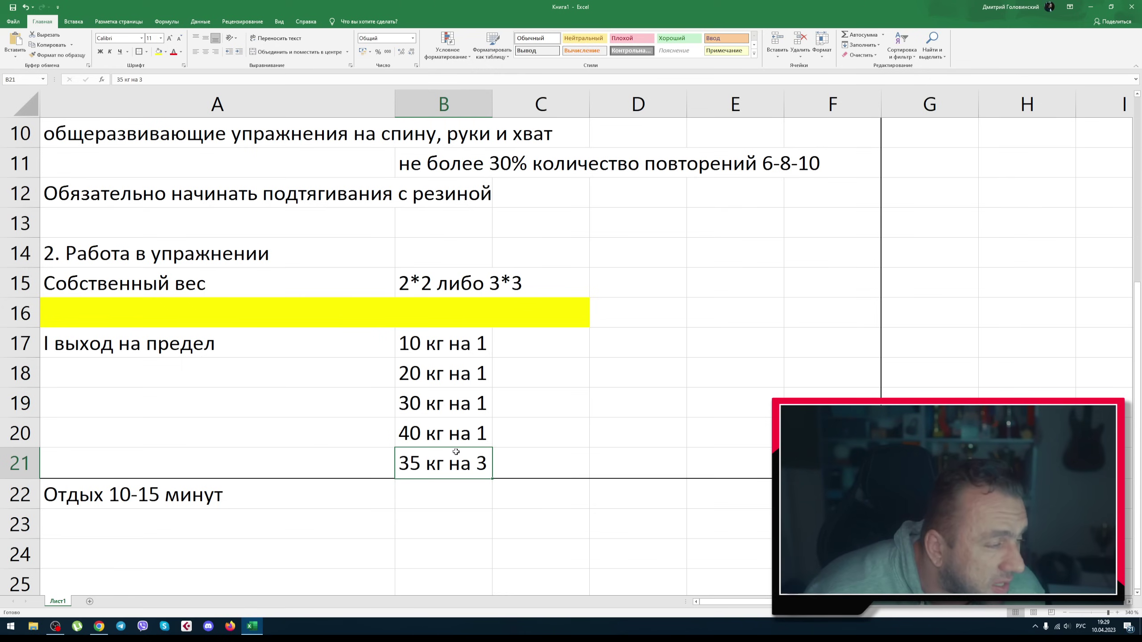
{"action": "left_click", "coordinate": [452, 343]}
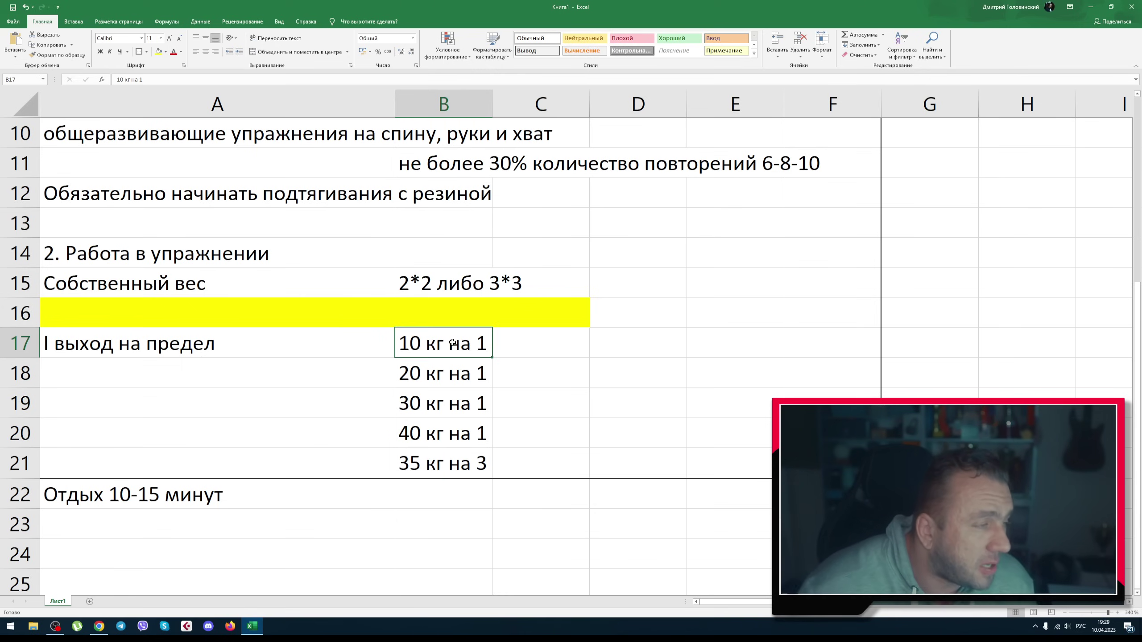
{"action": "left_click", "coordinate": [147, 79]}
{"action": "key", "text": "BackSpace"}
{"action": "type", "text": "2"}
{"action": "key", "text": "Return"}
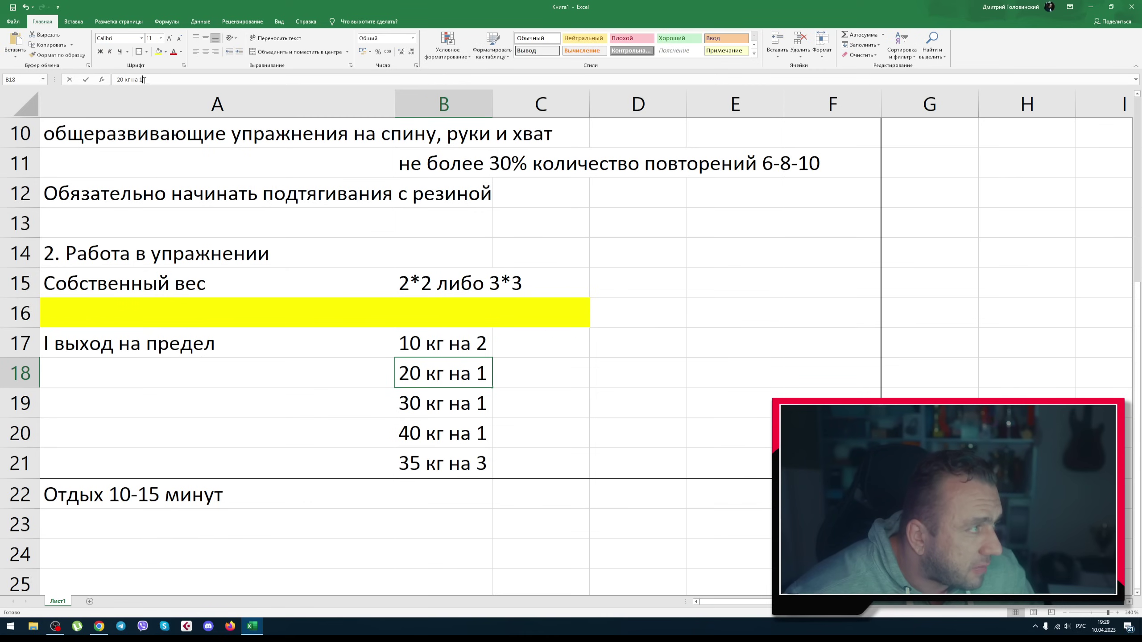
{"action": "left_click", "coordinate": [144, 79]}
{"action": "key", "text": "BackSpace"}
{"action": "key", "text": "BackSpace"}
{"action": "type", "text": "2"}
{"action": "key", "text": "BackSpace"}
{"action": "type", "text": "2"}
{"action": "key", "text": "Return"}
Change the repetitions in B19 and B20 to 2, giving "30 кг на 2" and "40 кг на 2"
{"action": "left_click", "coordinate": [150, 80]}
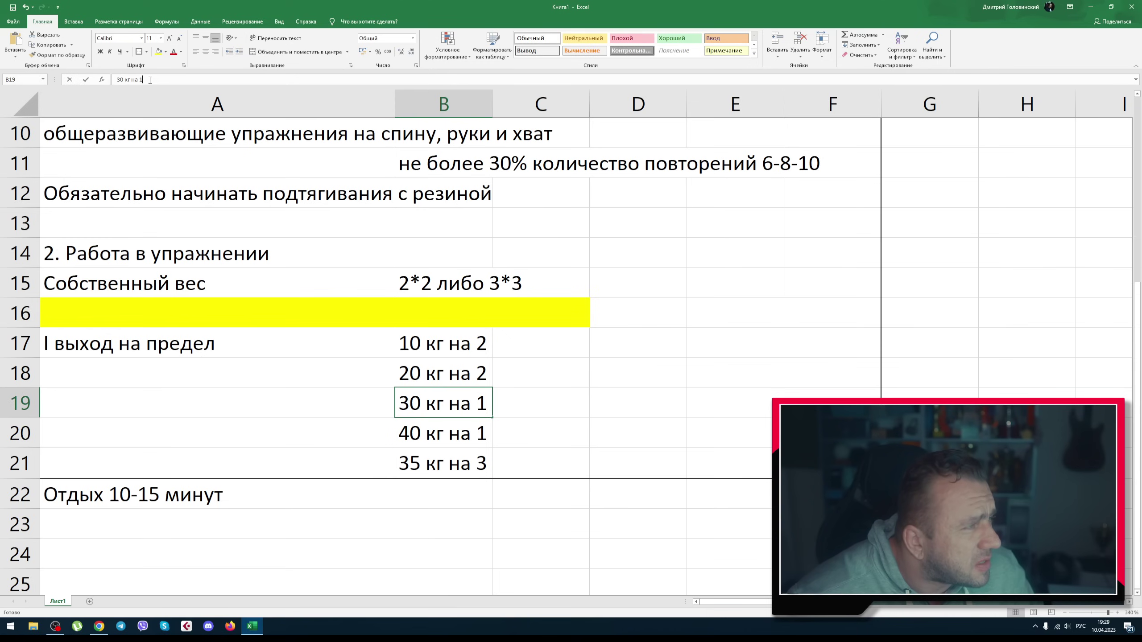
{"action": "key", "text": "BackSpace"}
{"action": "type", "text": "2"}
{"action": "key", "text": "Return"}
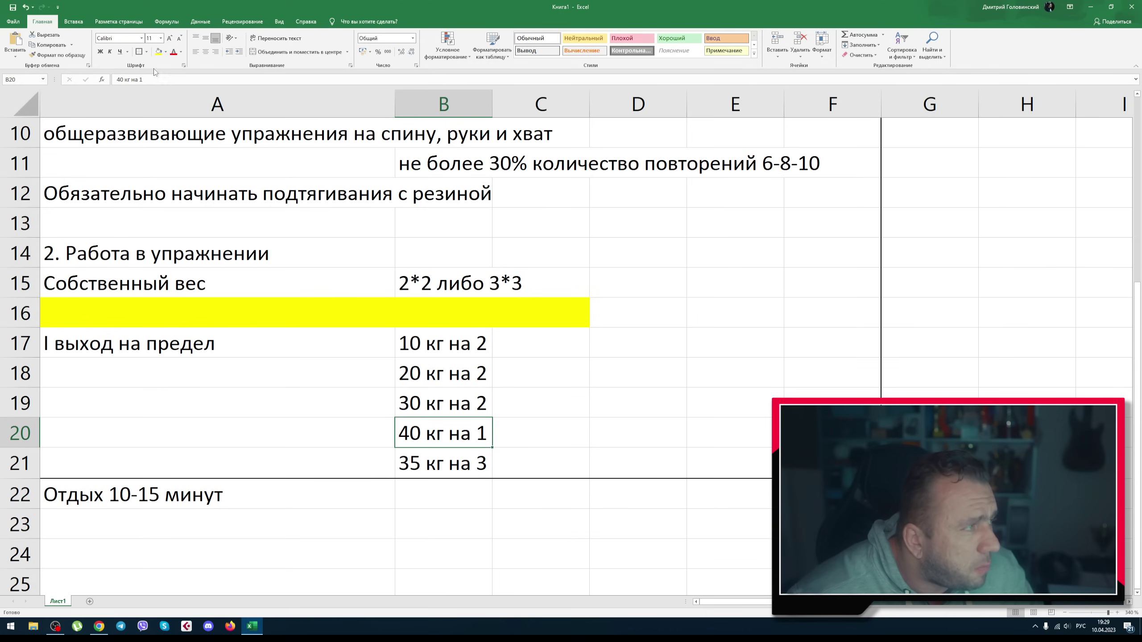
{"action": "key", "text": "BackSpace"}
{"action": "type", "text": "2"}
{"action": "left_click", "coordinate": [735, 432]}
Set the repetitions in B17 to 1 so the entry reads "10 кг на 1"
{"action": "mouse_move", "coordinate": [453, 345]}
{"action": "left_mouse_down"}
{"action": "mouse_move", "coordinate": [454, 405]}
{"action": "mouse_move", "coordinate": [451, 354]}
{"action": "left_mouse_up"}
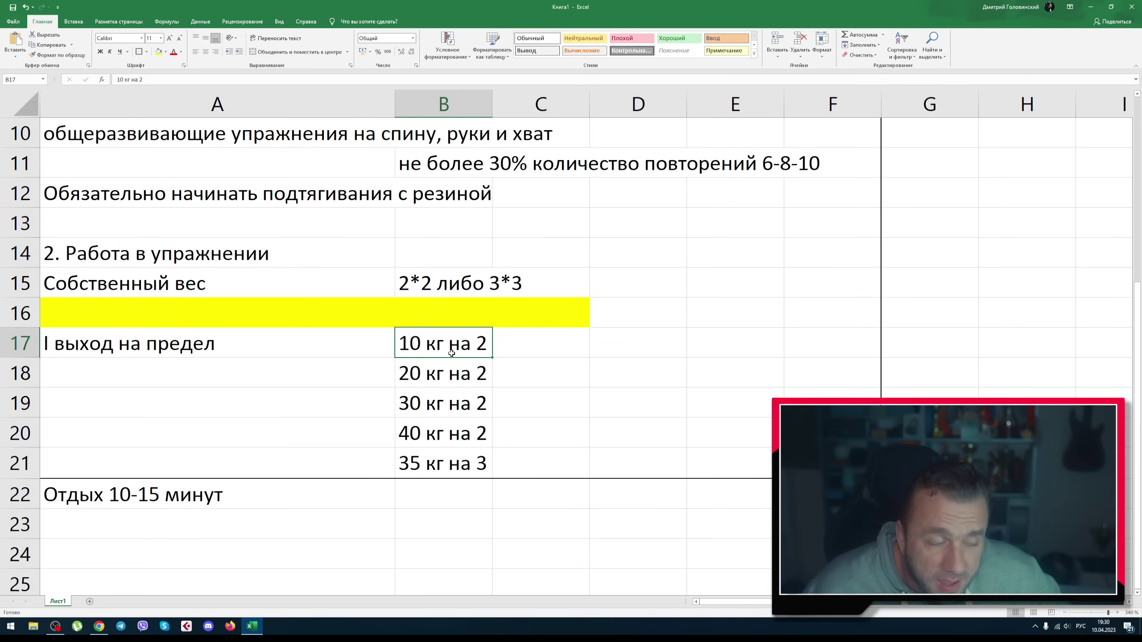
{"action": "left_click", "coordinate": [453, 465]}
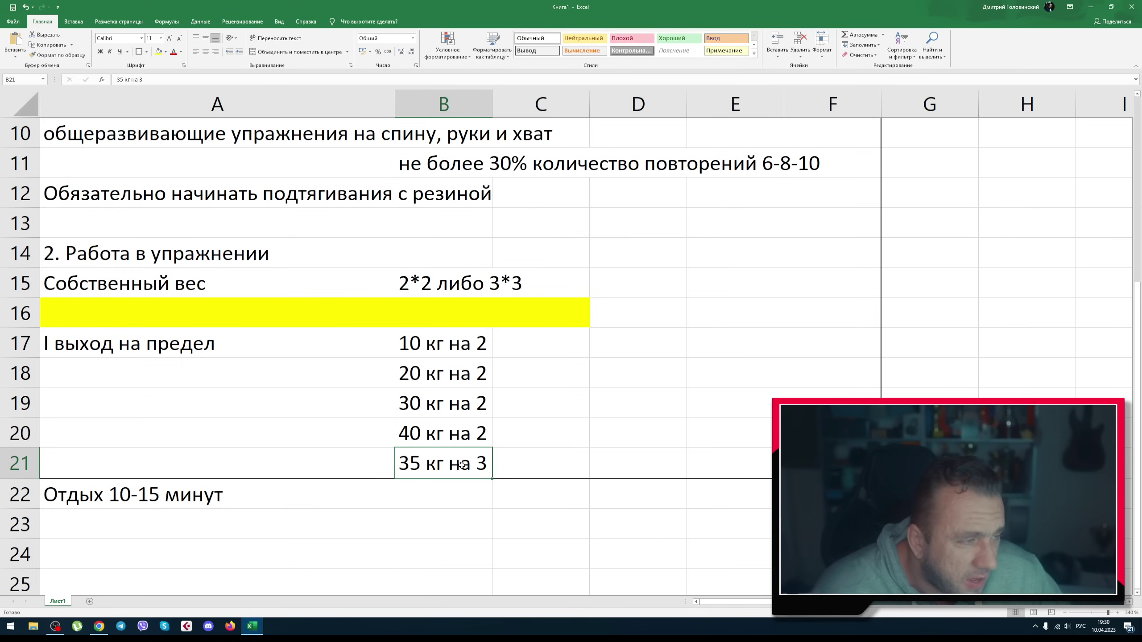
{"action": "key", "text": "Up"}
{"action": "key", "text": "Up"}
{"action": "key", "text": "Up"}
{"action": "key", "text": "Up"}
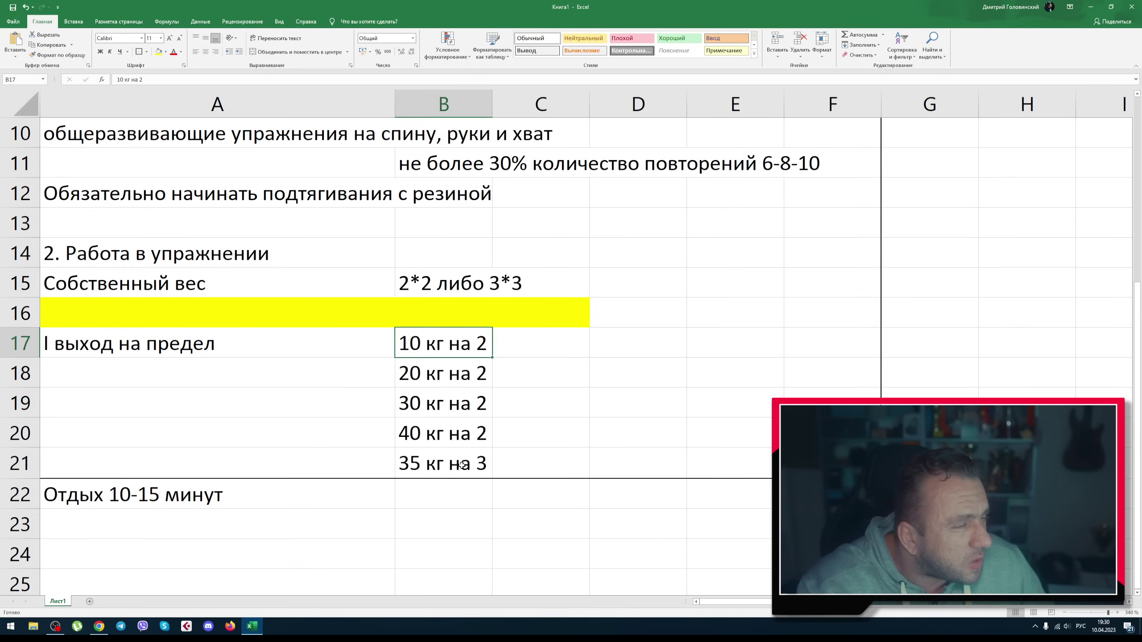
{"action": "key", "text": "F2"}
{"action": "key", "text": "BackSpace"}
{"action": "type", "text": "1"}
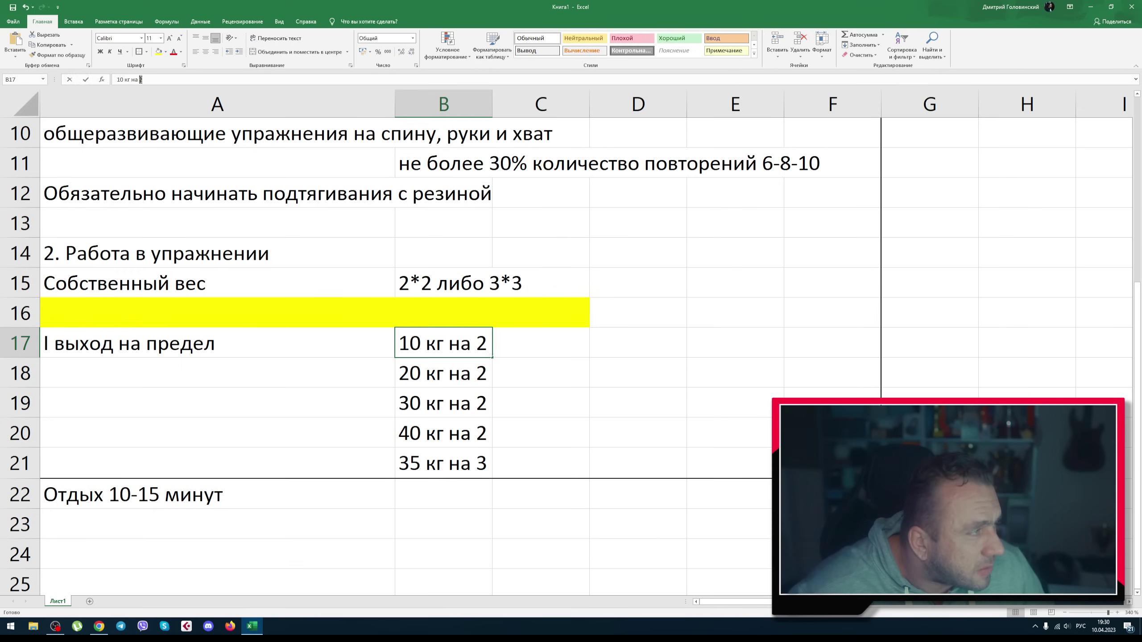
{"action": "key", "text": "Return"}
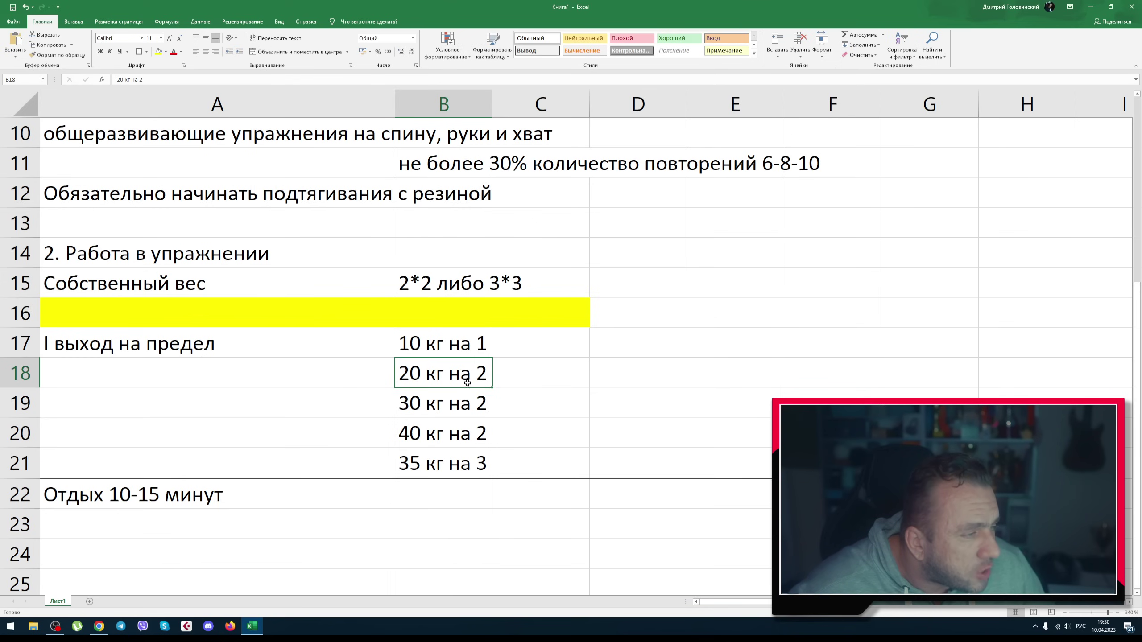
Set the repetitions in B18 and B19 to 1, giving "20 кг на 1" and "30 кг на 1"
{"action": "left_click", "coordinate": [157, 78]}
{"action": "key", "text": "BackSpace"}
{"action": "type", "text": "1"}
{"action": "key", "text": "Return"}
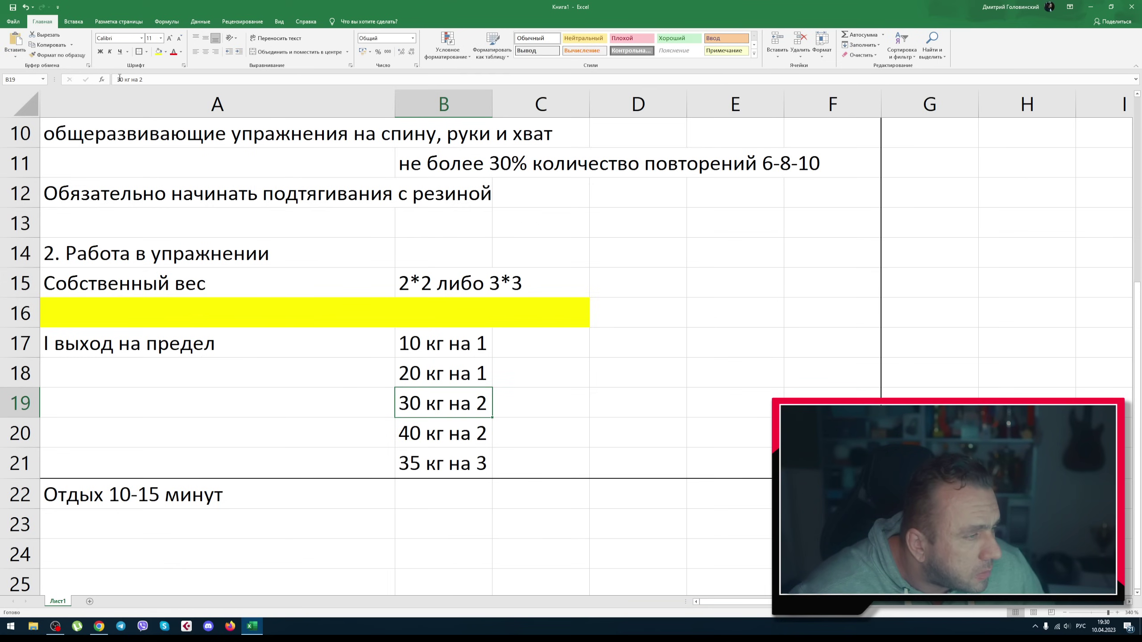
{"action": "left_click", "coordinate": [154, 82]}
{"action": "key", "text": "BackSpace"}
{"action": "type", "text": "1"}
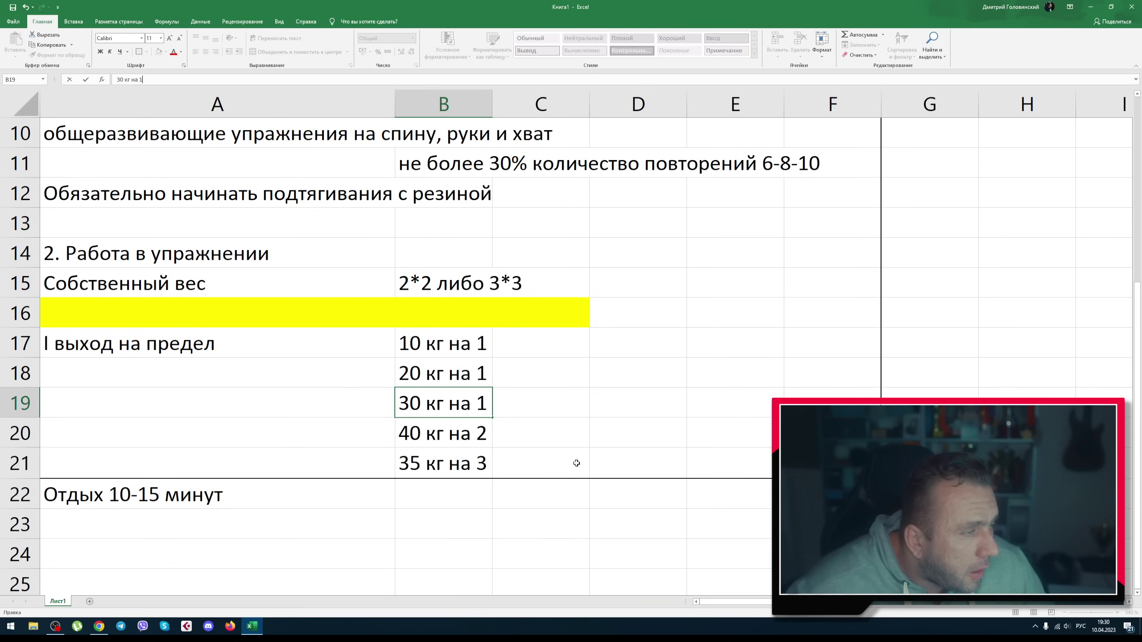
{"action": "left_click", "coordinate": [537, 456]}
Clear the whole weight progression in B17:B21
{"action": "left_click", "coordinate": [439, 433]}
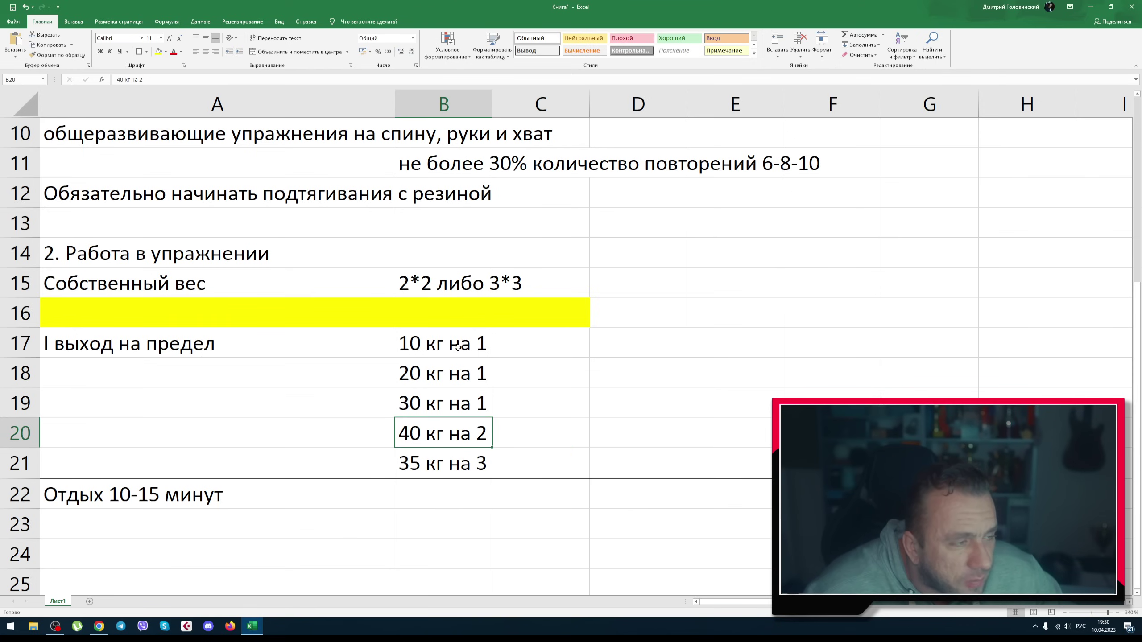
{"action": "left_click_drag", "start_coordinate": [457, 348], "coordinate": [451, 449]}
{"action": "key", "text": "Delete"}
{"action": "key", "text": "Down"}
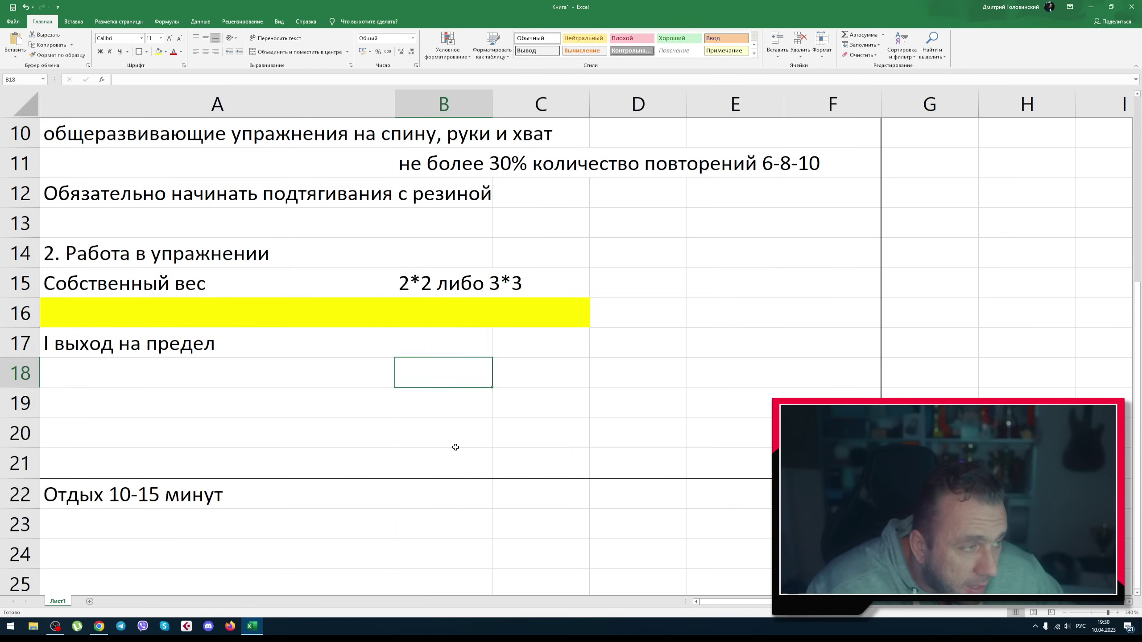
Enter a new progression in B17:B19 as "15*3", "30*2" and "10*4"
{"action": "key", "text": "Up"}
{"action": "key", "text": "Up"}
{"action": "key", "text": "Down"}
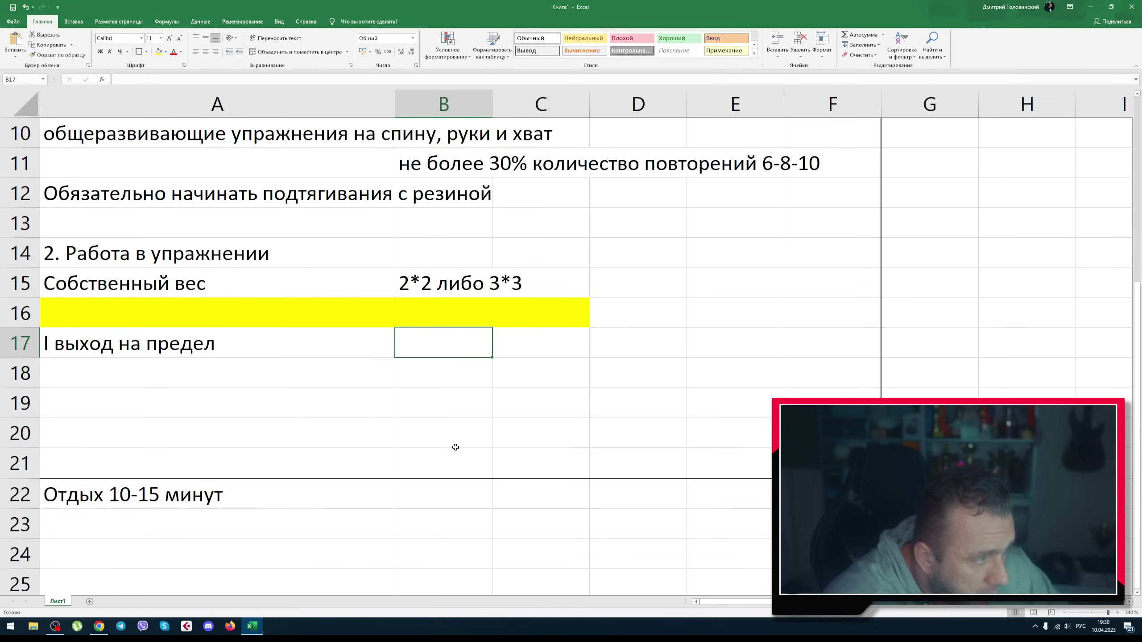
{"action": "key", "text": "Up"}
{"action": "key", "text": "Down"}
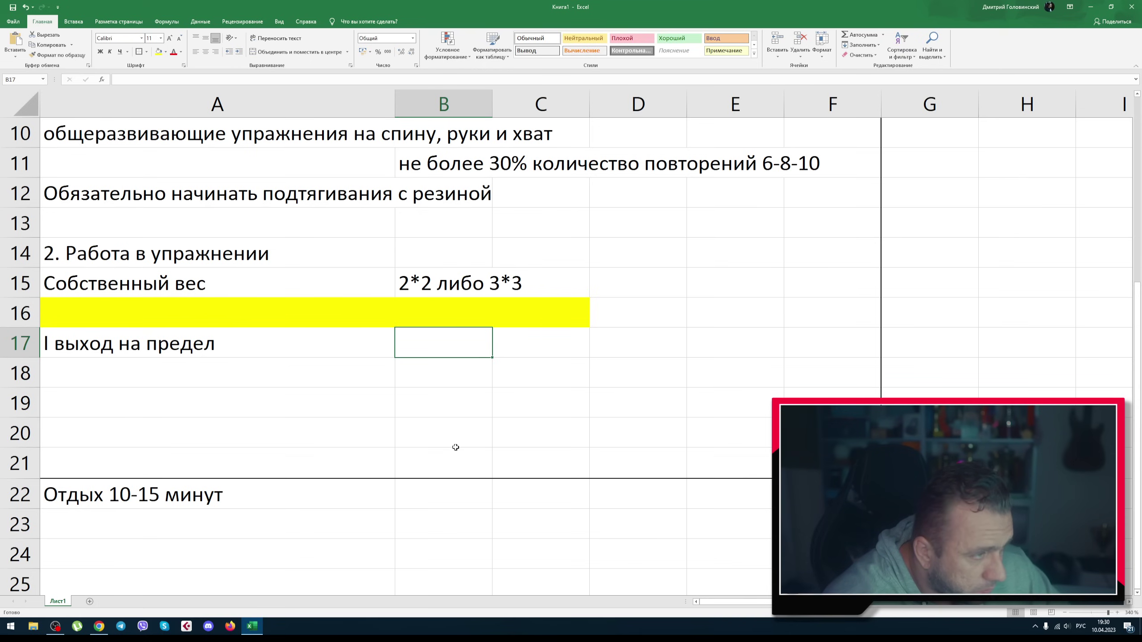
{"action": "type", "text": "15*3"}
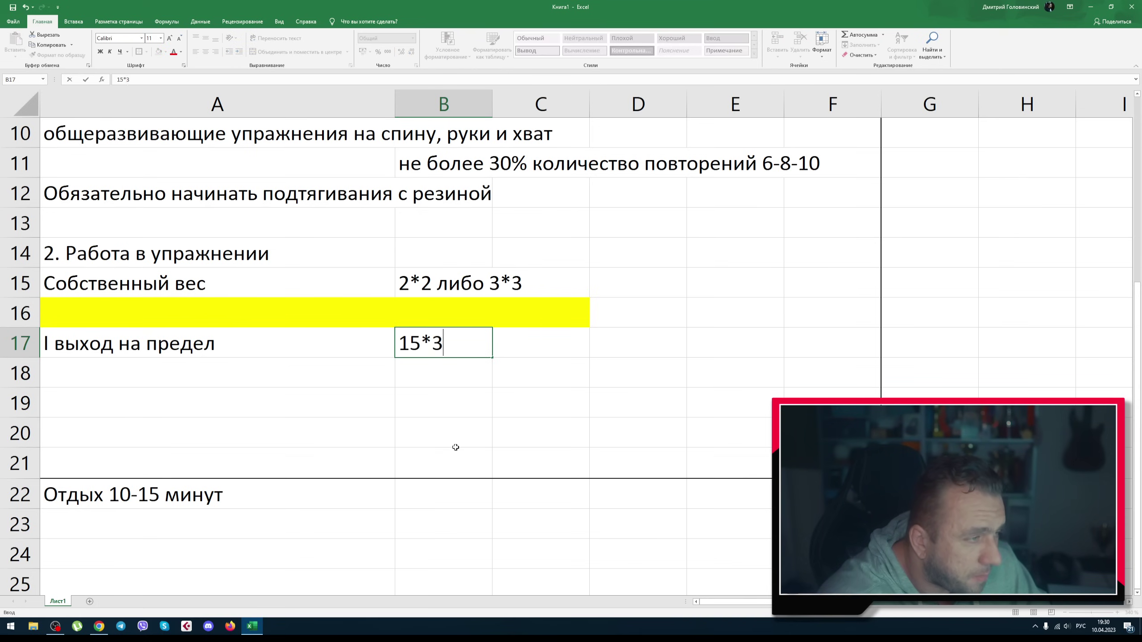
{"action": "key", "text": "Return"}
{"action": "type", "text": "30*2"}
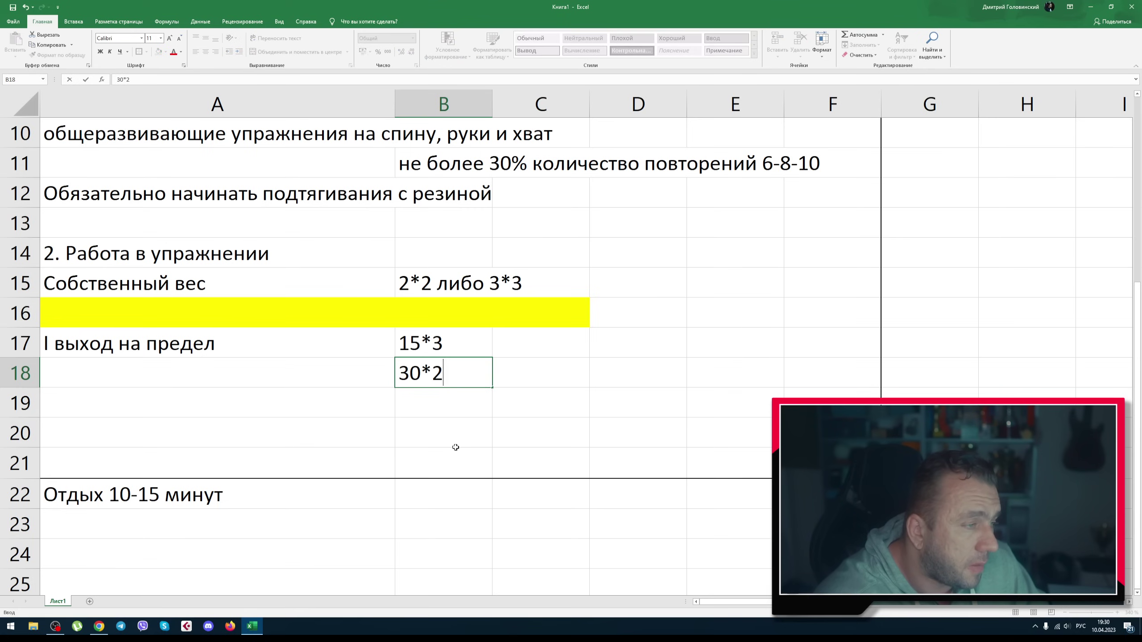
{"action": "key", "text": "Return"}
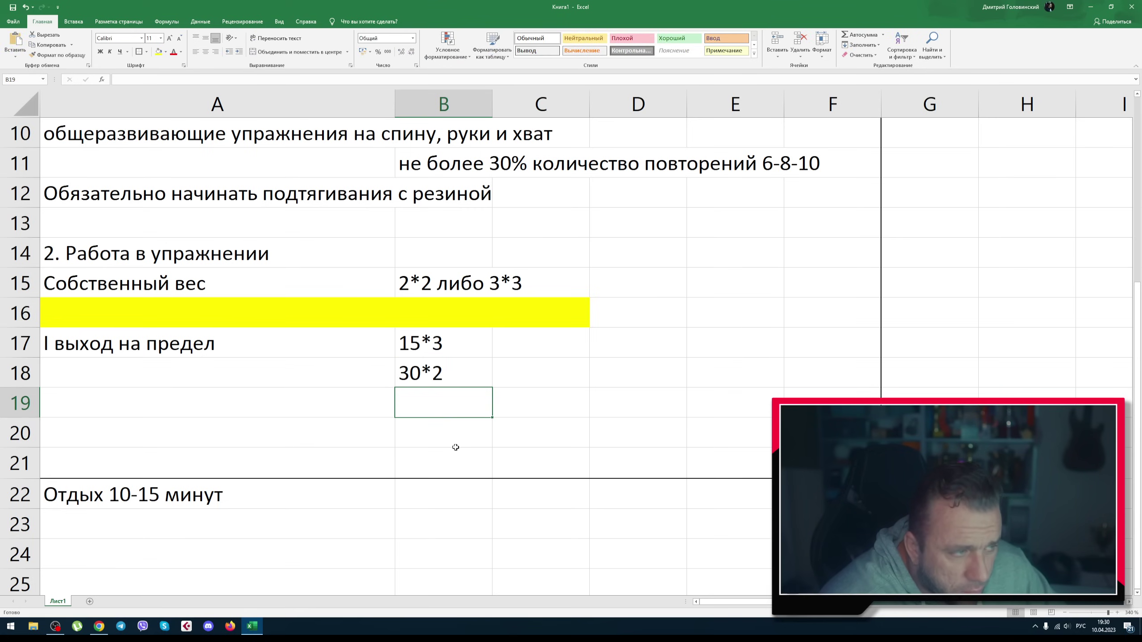
{"action": "type", "text": "10*4"}
{"action": "key", "text": "Return"}
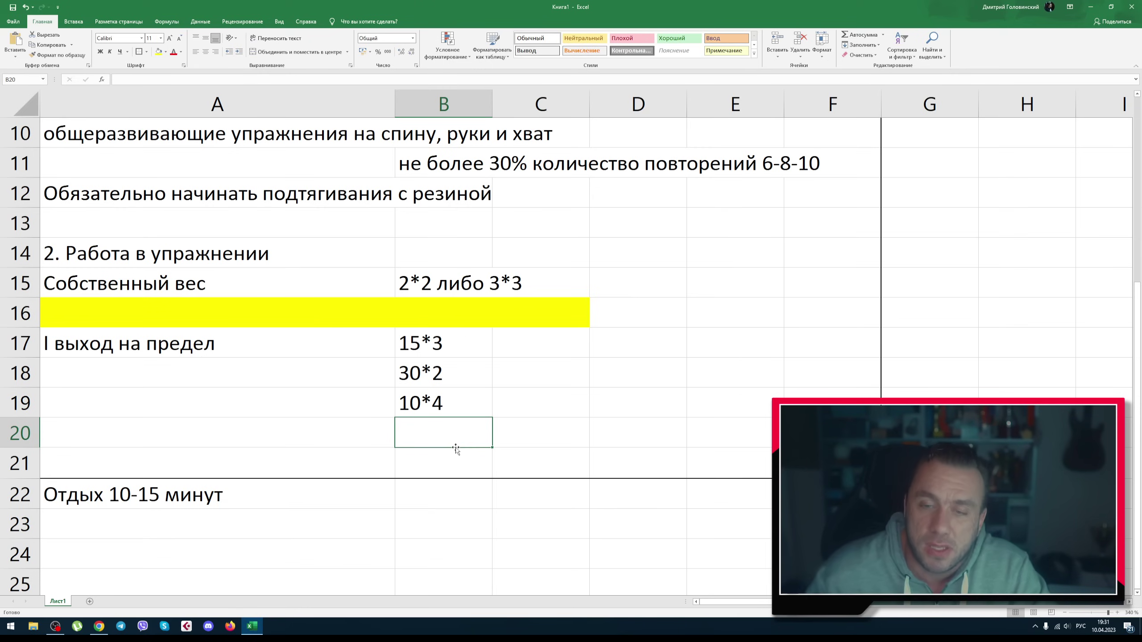
Enter the heading "Тренировка" in A27, below the rest note
{"action": "scroll", "coordinate": [392, 397], "scroll_direction": "down", "scroll_amount": 3}
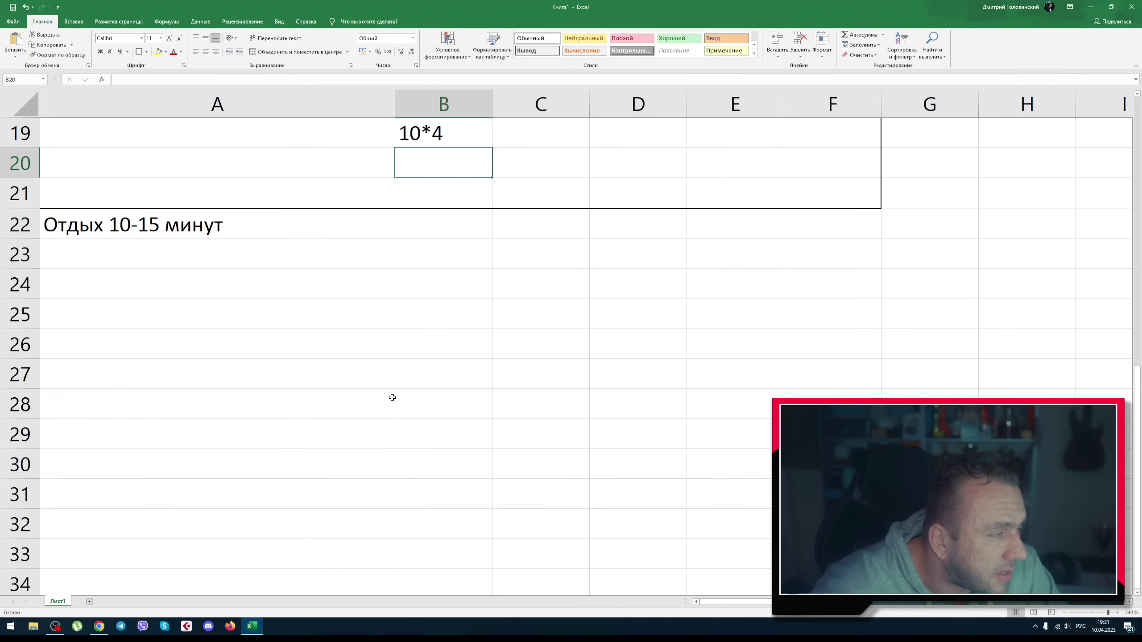
{"action": "left_click", "coordinate": [188, 370]}
{"action": "type", "text": "Т"}
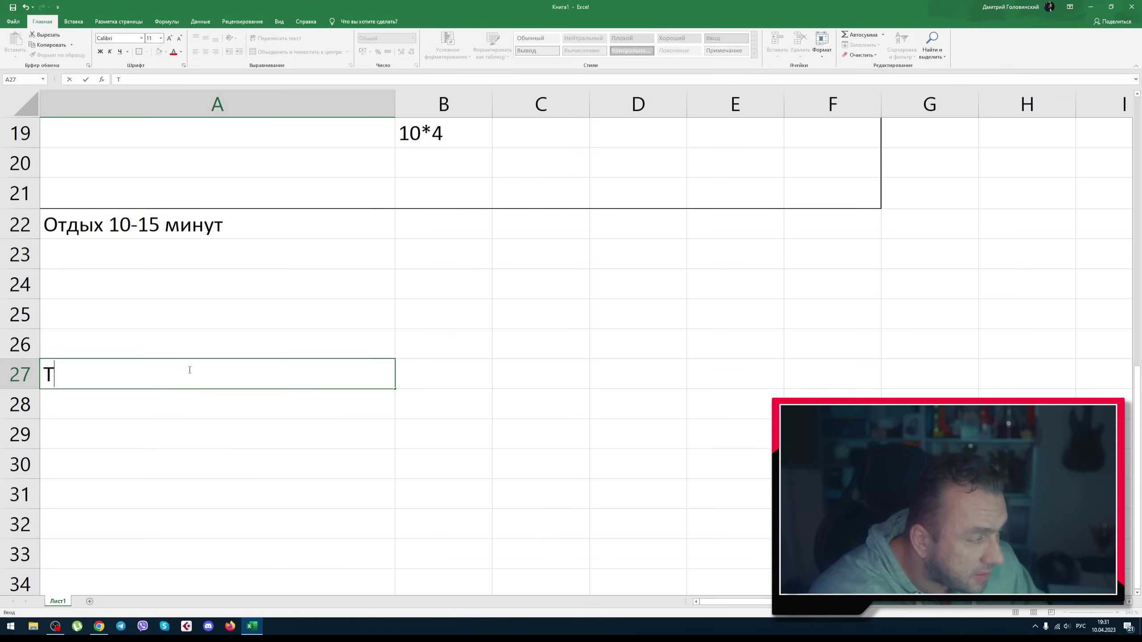
{"action": "type", "text": "ренировка"}
{"action": "key", "text": "Return"}
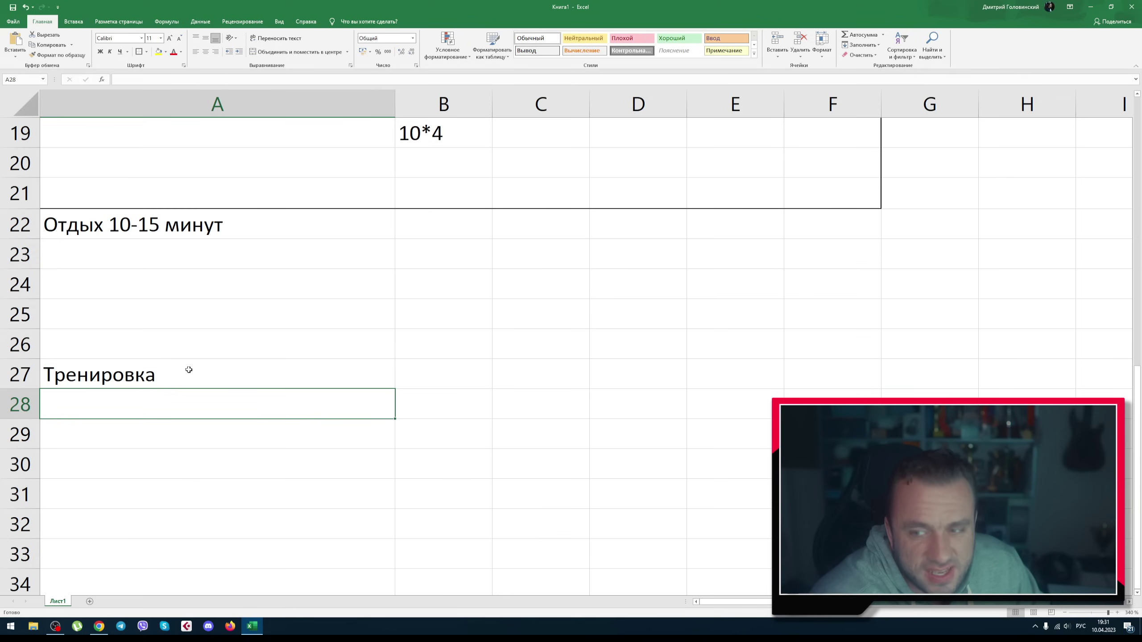
Enter "I атака" in A28, under the "Тренировка" heading
{"action": "type", "text": "Ш"}
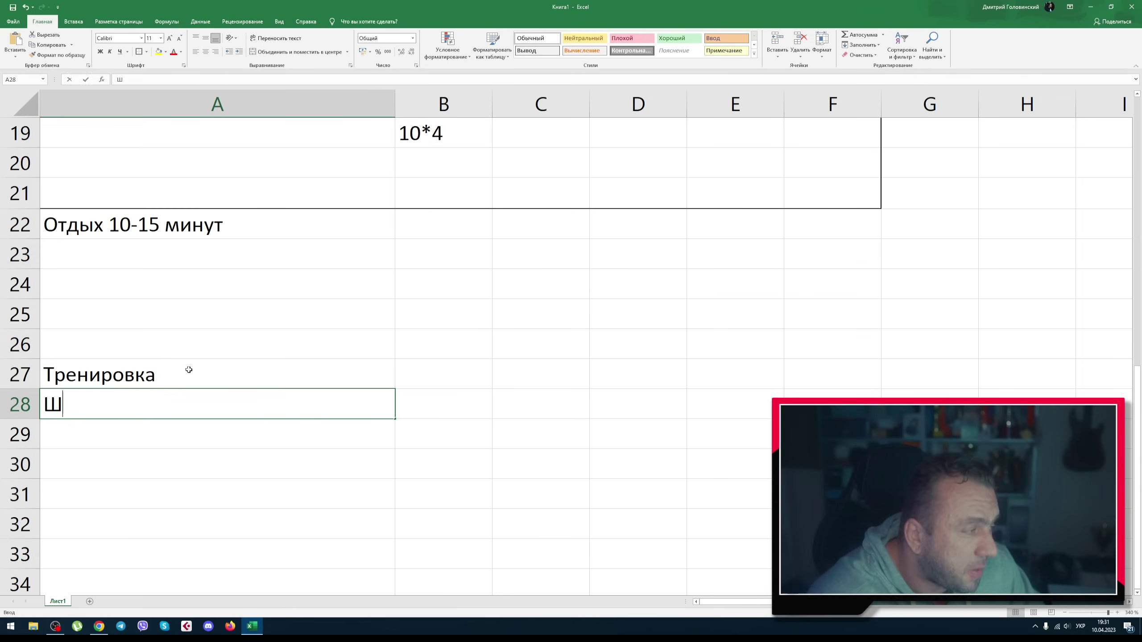
{"action": "key", "text": "Escape"}
{"action": "type", "text": "I a"}
{"action": "type", "text": "так"}
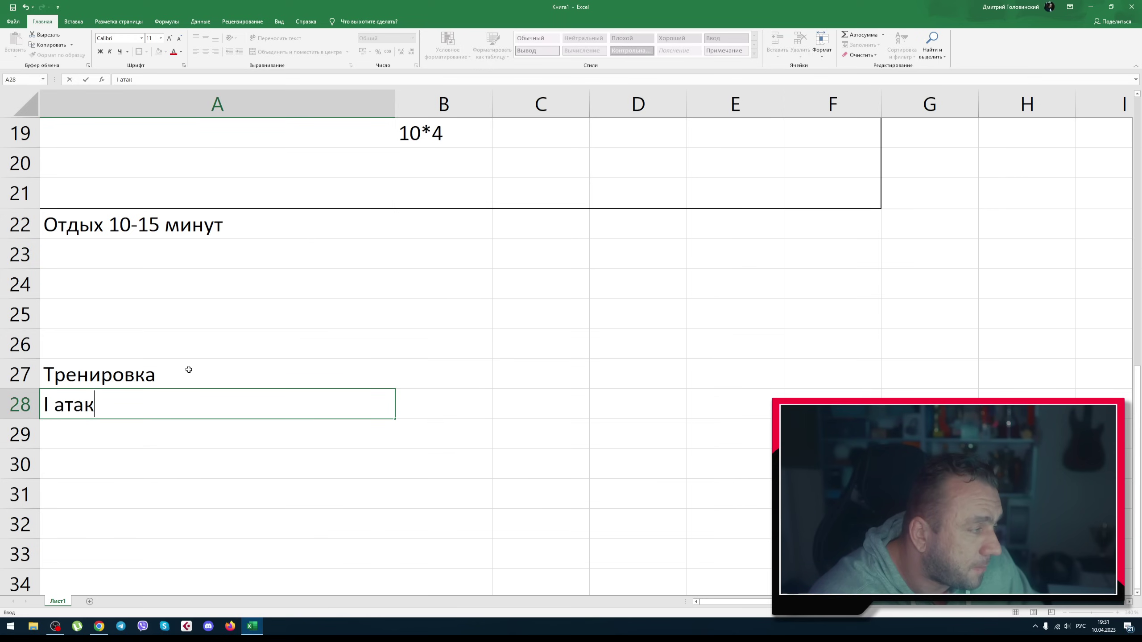
{"action": "type", "text": "а"}
{"action": "key", "text": "Return"}
Enter "II атака" in A29, using Latin letters for the Roman numeral
{"action": "type", "text": "2"}
{"action": "key", "text": "BackSpace"}
{"action": "type", "text": "ШШ"}
{"action": "key", "text": "BackSpace"}
{"action": "key", "text": "BackSpace"}
{"action": "type", "text": "ШШ"}
{"action": "key", "text": "BackSpace"}
{"action": "key", "text": "BackSpace"}
{"action": "key", "text": "alt+shift"}
{"action": "type", "text": "II"}
{"action": "key", "text": "alt+shift"}
{"action": "type", "text": "атака"}
{"action": "key", "text": "ctrl+Return"}
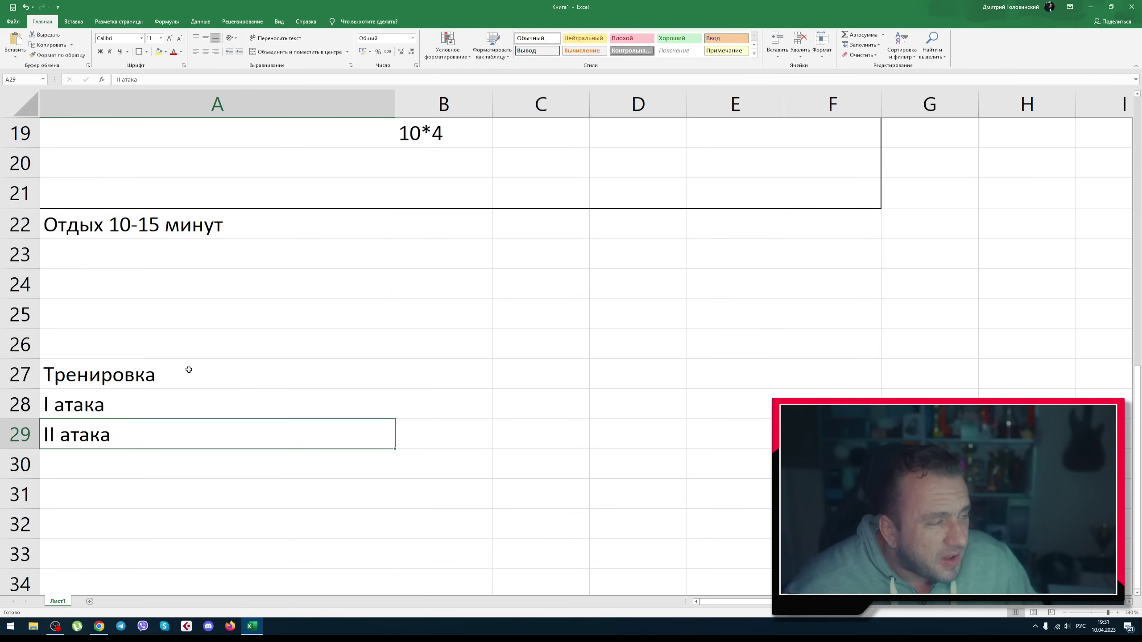
Fill the "I атака" cell A28 with green and the "II атака" cell A29 with yellow
{"action": "left_click", "coordinate": [144, 410]}
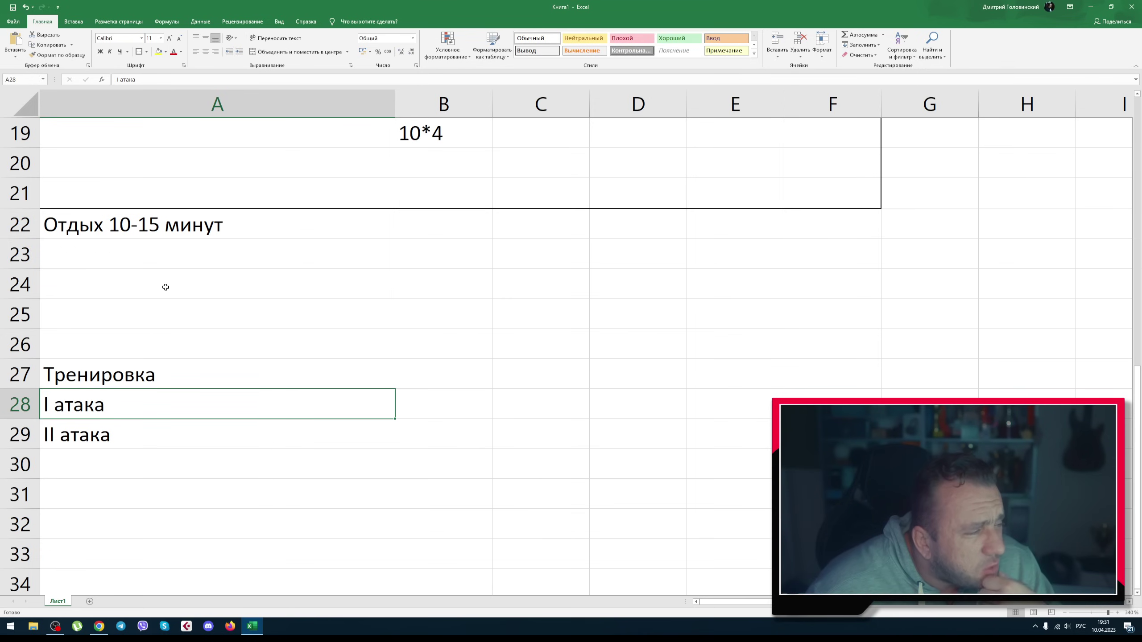
{"action": "left_click", "coordinate": [166, 52]}
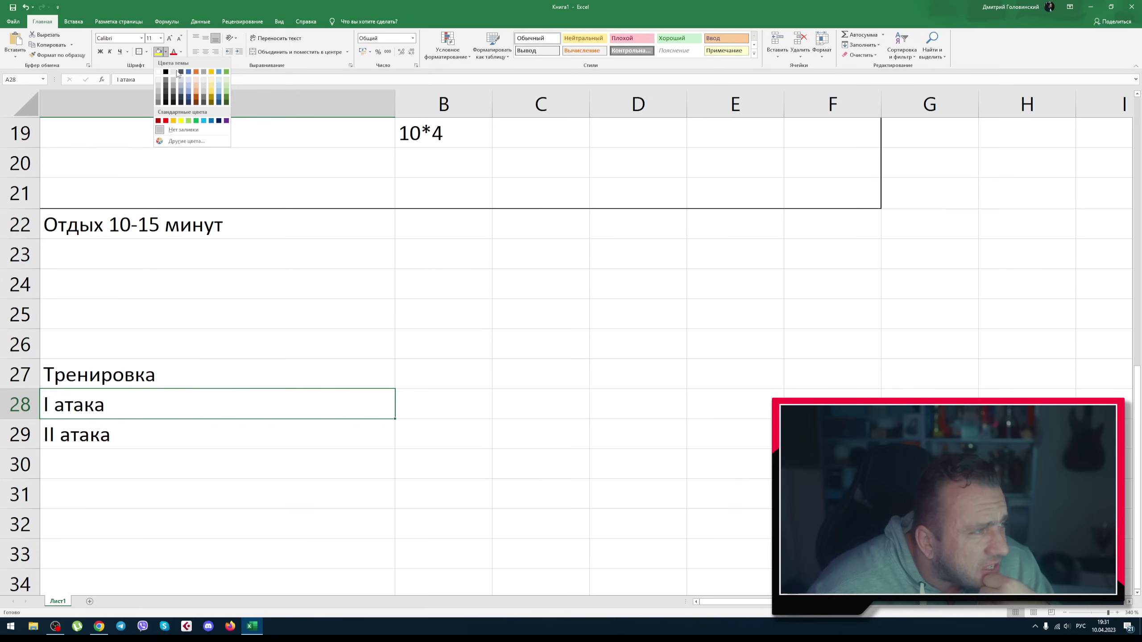
{"action": "left_click", "coordinate": [195, 121]}
{"action": "left_click", "coordinate": [95, 438]}
{"action": "left_click", "coordinate": [166, 52]}
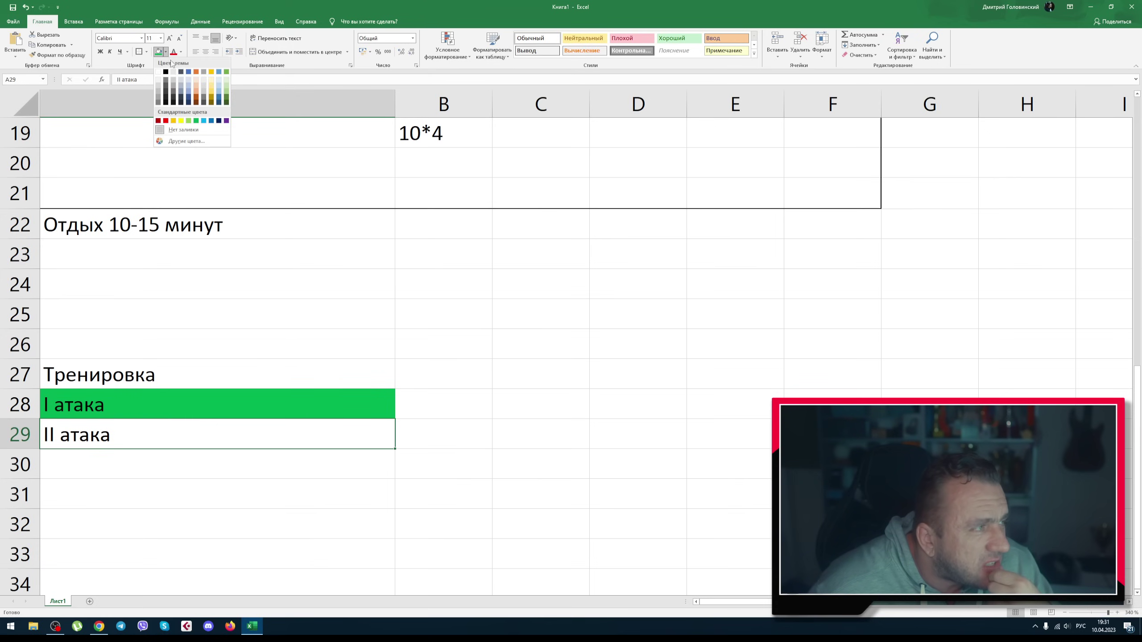
{"action": "left_click", "coordinate": [180, 121]}
Enter "35*1" in B28 beside the first attack and "предел" in B29 beside the second
{"action": "left_click", "coordinate": [477, 385]}
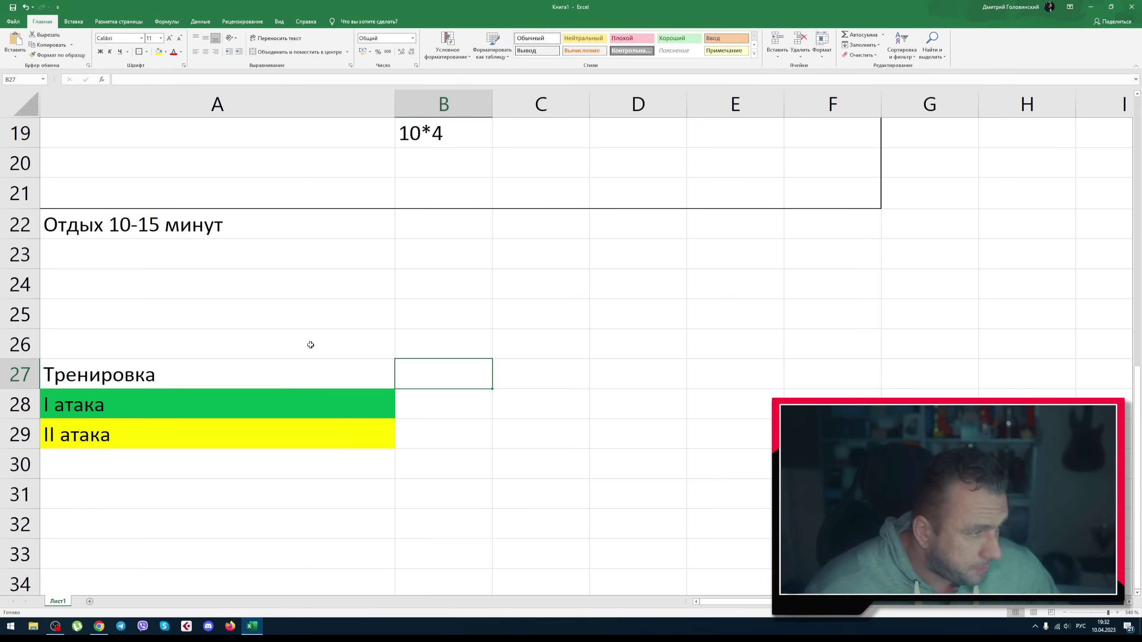
{"action": "left_click", "coordinate": [439, 406]}
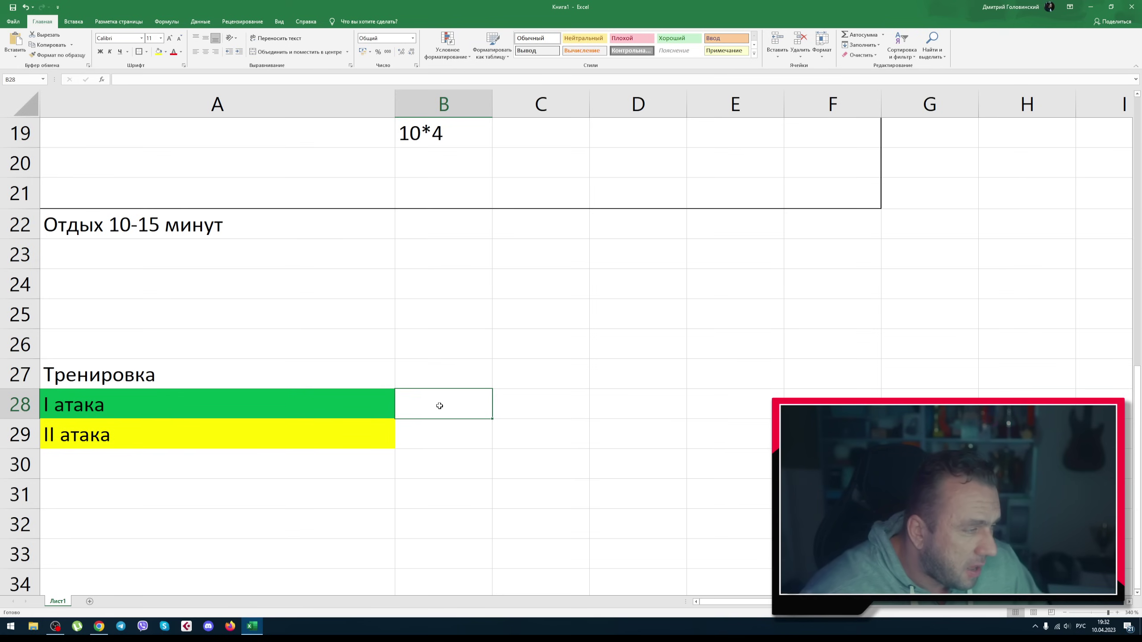
{"action": "scroll", "coordinate": [530, 354], "scroll_direction": "up", "scroll_amount": 5}
{"action": "scroll", "coordinate": [459, 334], "scroll_direction": "down", "scroll_amount": 9}
{"action": "scroll", "coordinate": [462, 334], "scroll_direction": "up", "scroll_amount": 4}
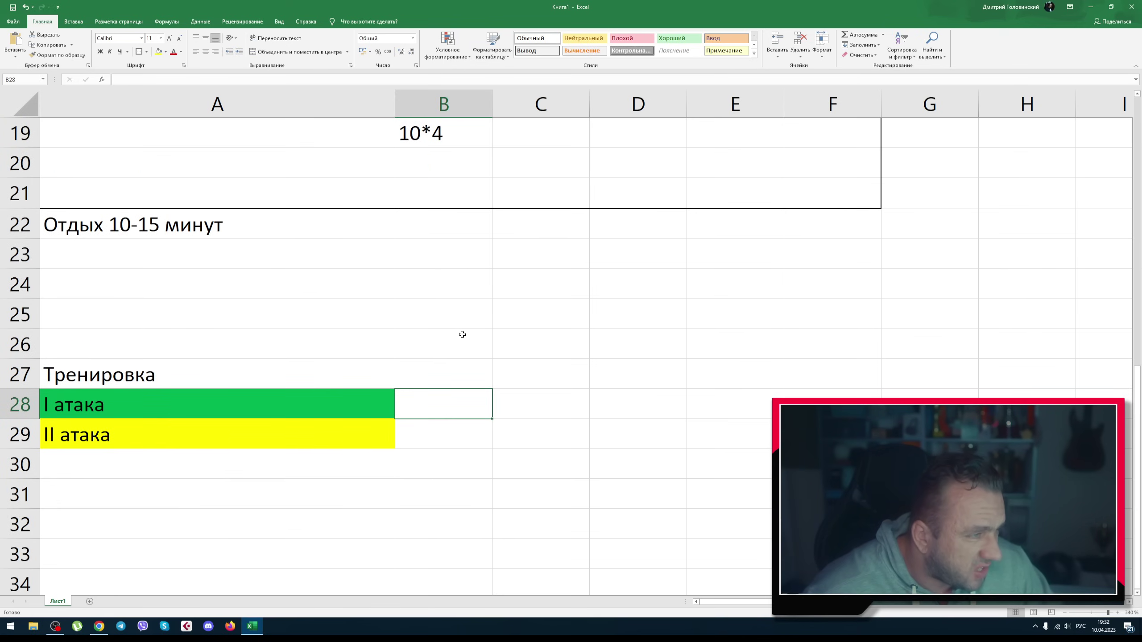
{"action": "type", "text": "35*1"}
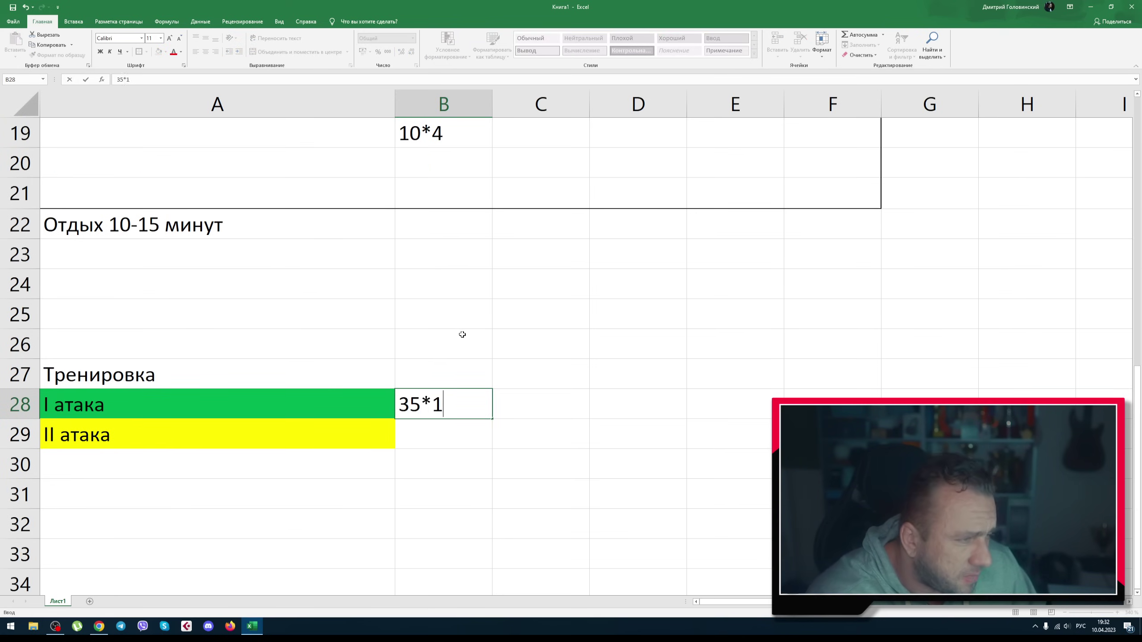
{"action": "key", "text": "Return"}
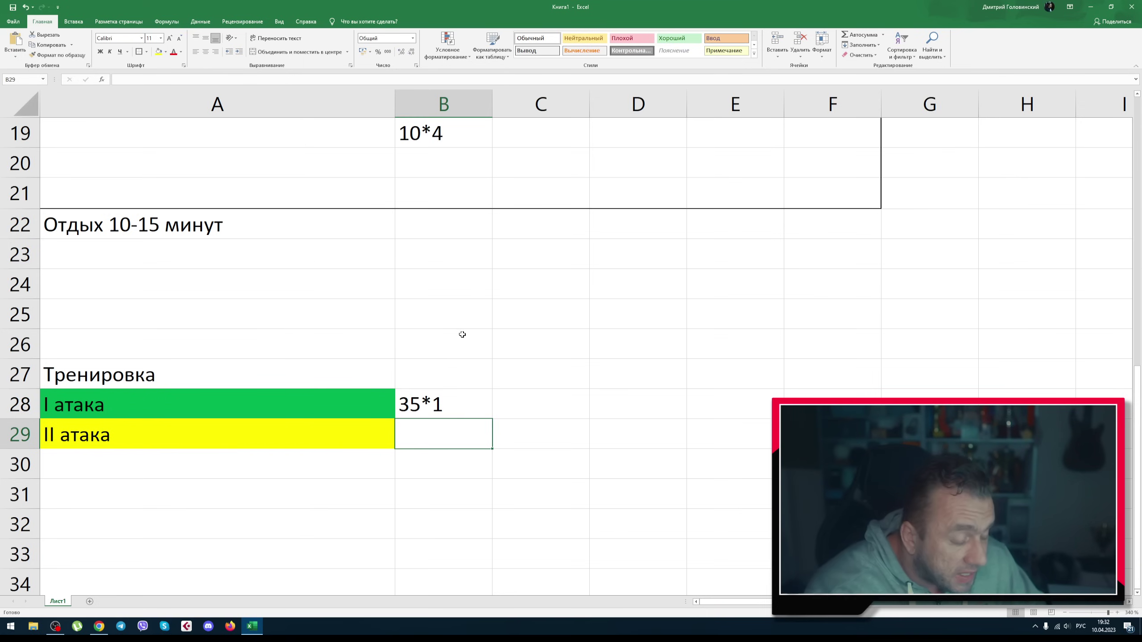
{"action": "type", "text": "предел"}
{"action": "key", "text": "Return"}
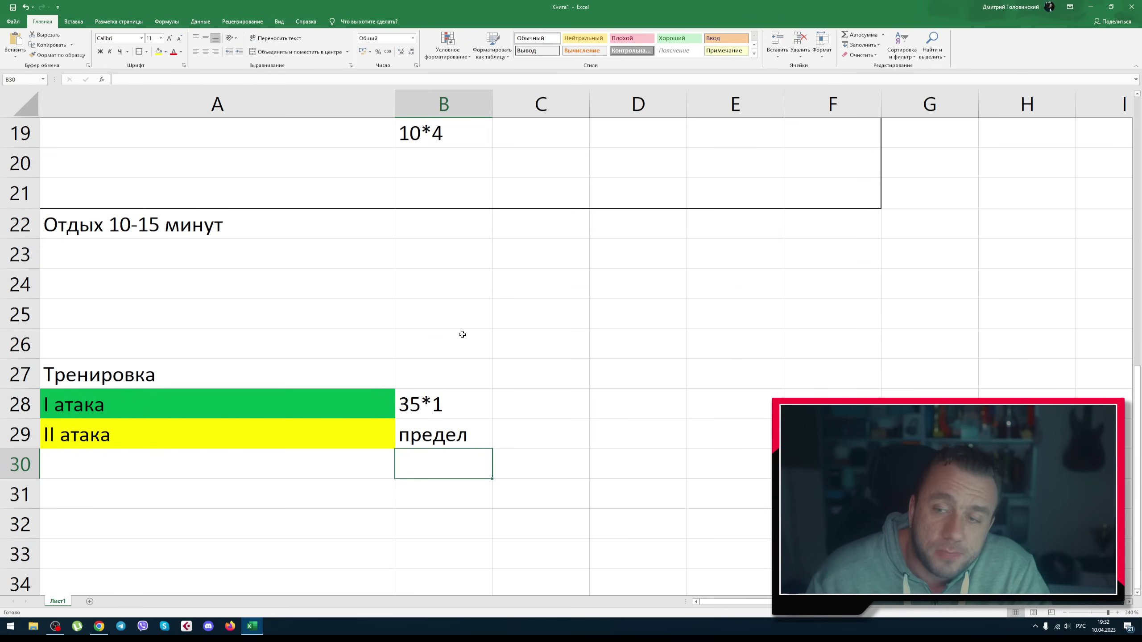
Review the warm-up notes in A8:A12 and the attack rows in A28:B29
{"action": "scroll", "coordinate": [645, 370], "scroll_direction": "up", "scroll_amount": 6}
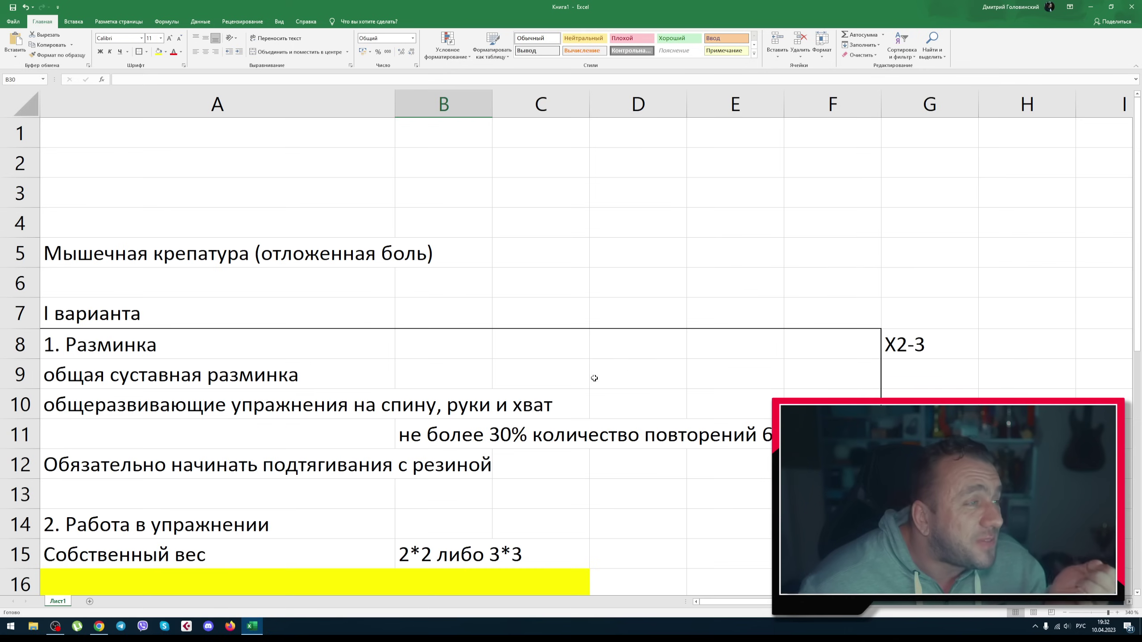
{"action": "left_click_drag", "start_coordinate": [146, 346], "coordinate": [205, 451]}
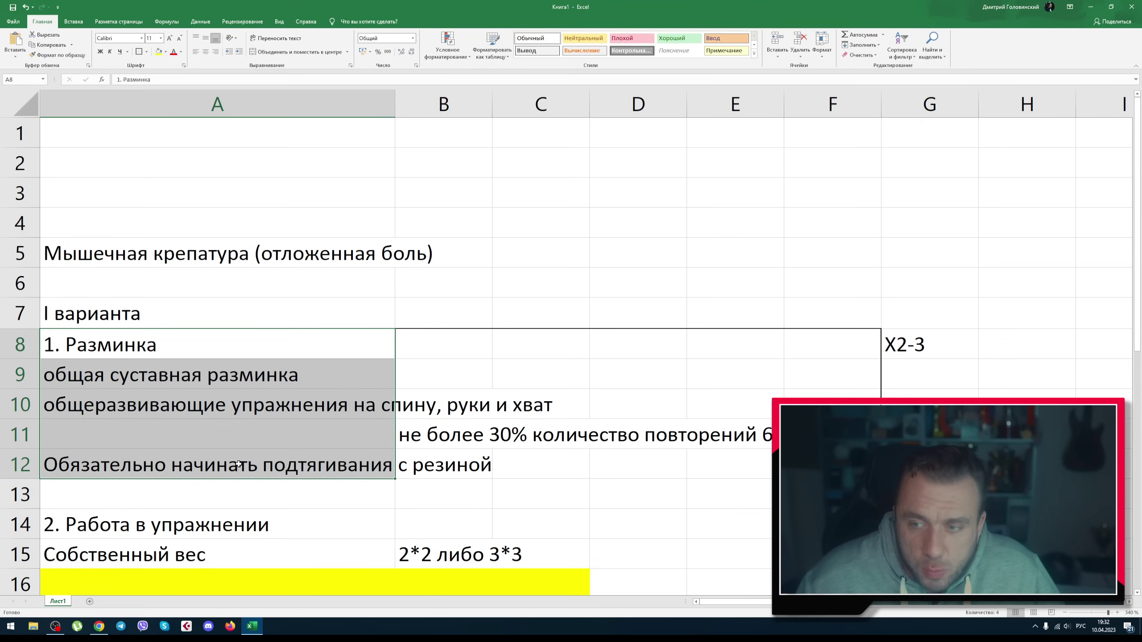
{"action": "scroll", "coordinate": [248, 463], "scroll_direction": "down", "scroll_amount": 3}
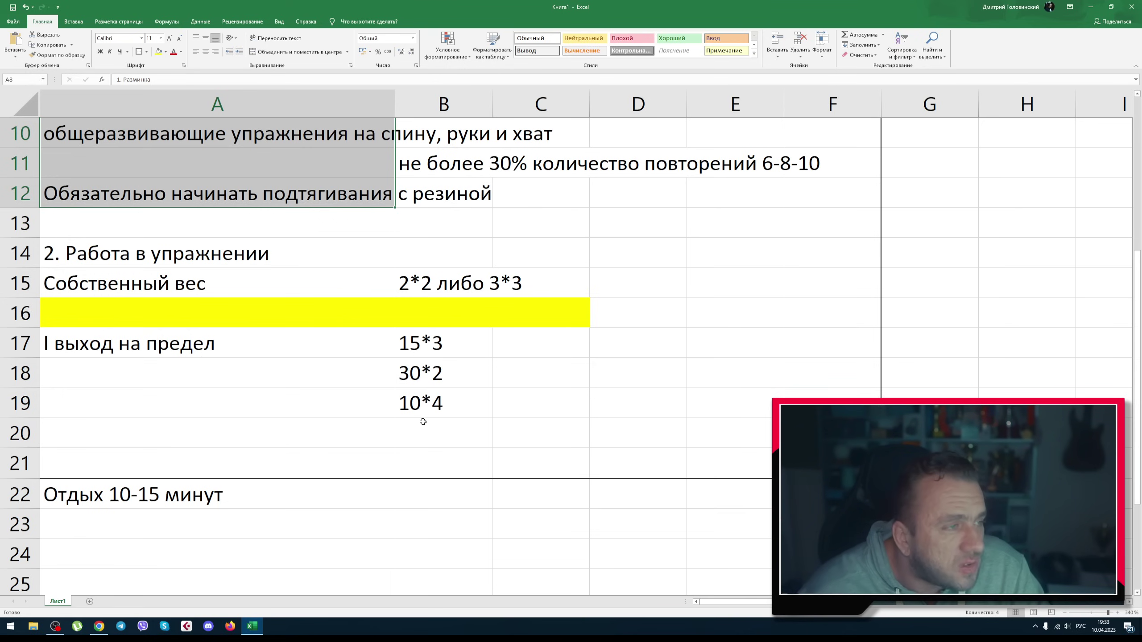
{"action": "scroll", "coordinate": [481, 422], "scroll_direction": "up", "scroll_amount": 3}
{"action": "left_click", "coordinate": [209, 374]}
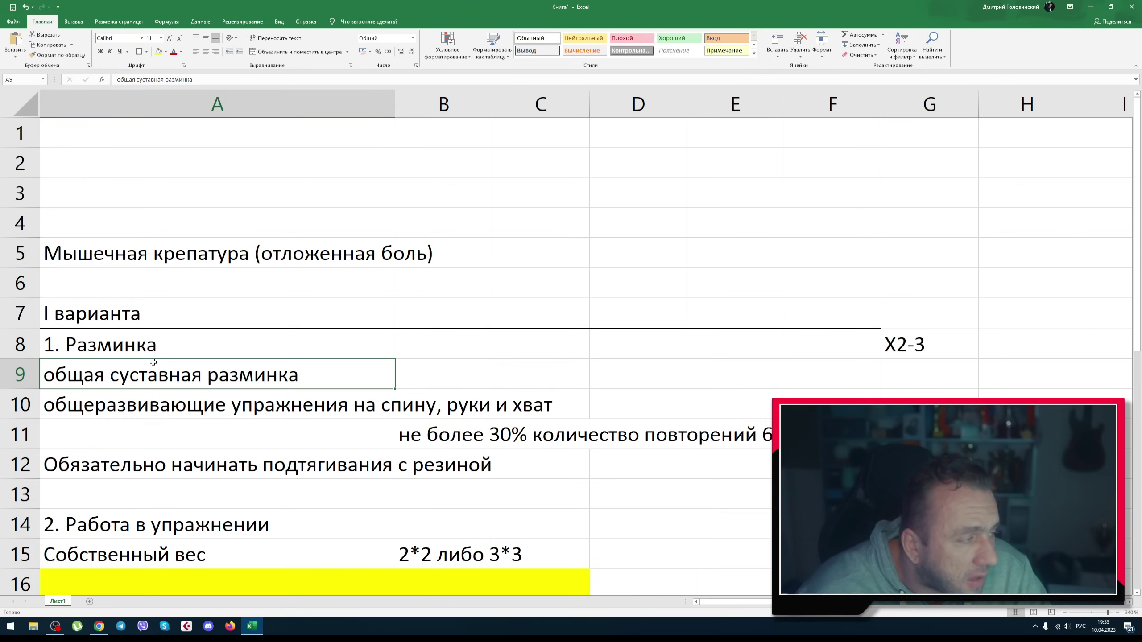
{"action": "left_click", "coordinate": [173, 345]}
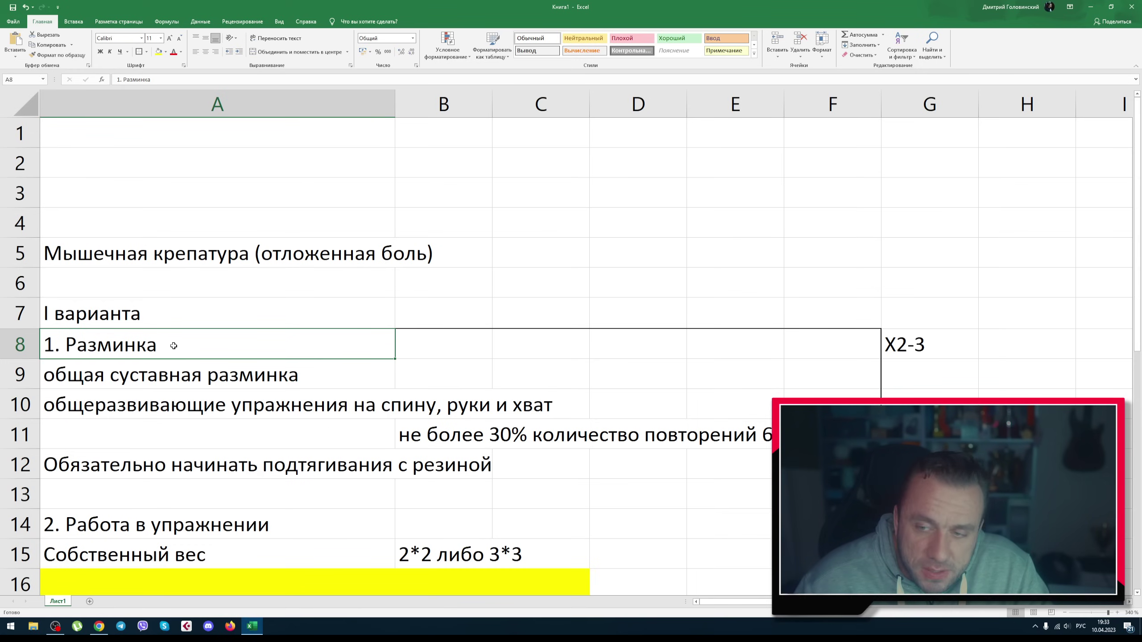
{"action": "scroll", "coordinate": [179, 344], "scroll_direction": "down", "scroll_amount": 7}
{"action": "left_click_drag", "start_coordinate": [171, 315], "coordinate": [439, 356]}
{"action": "left_click", "coordinate": [440, 345]}
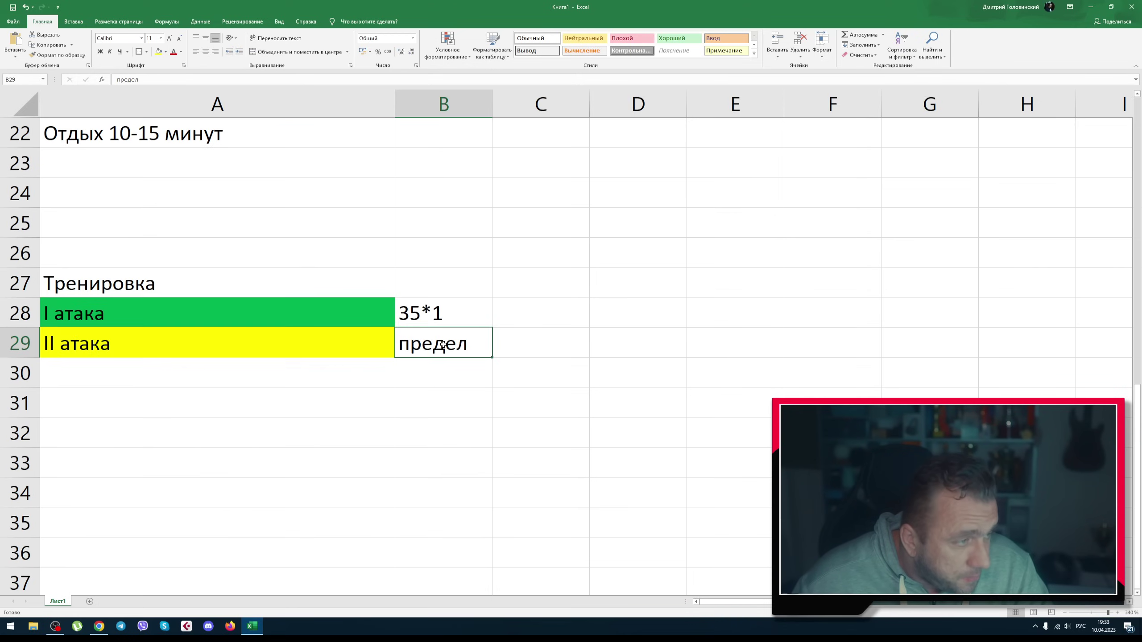
{"action": "left_click_drag", "start_coordinate": [301, 334], "coordinate": [435, 344]}
{"action": "left_click", "coordinate": [427, 306]}
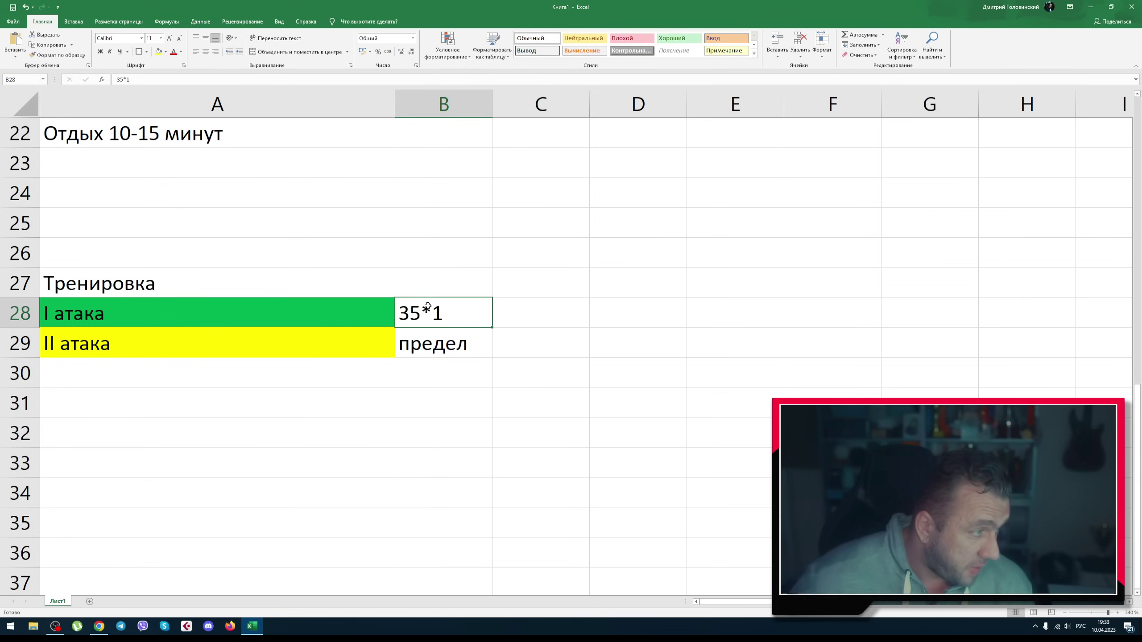
Clear the weight progression in B17:B19 beside "I выход на предел"
{"action": "scroll", "coordinate": [407, 256], "scroll_direction": "up", "scroll_amount": 5}
{"action": "scroll", "coordinate": [400, 378], "scroll_direction": "down", "scroll_amount": 2}
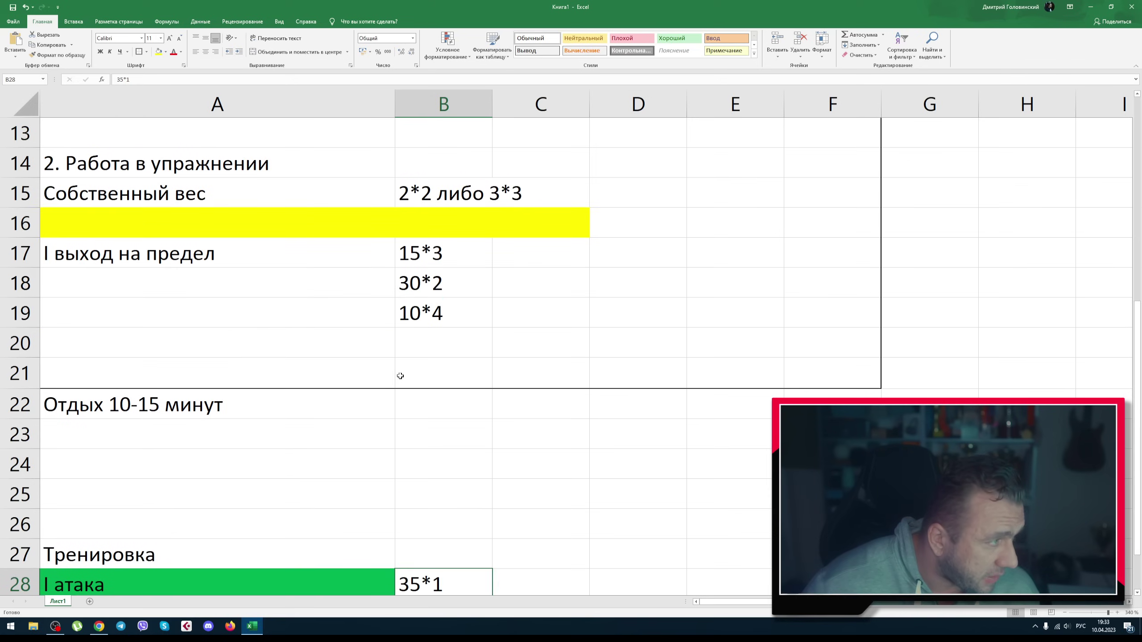
{"action": "left_click", "coordinate": [444, 257]}
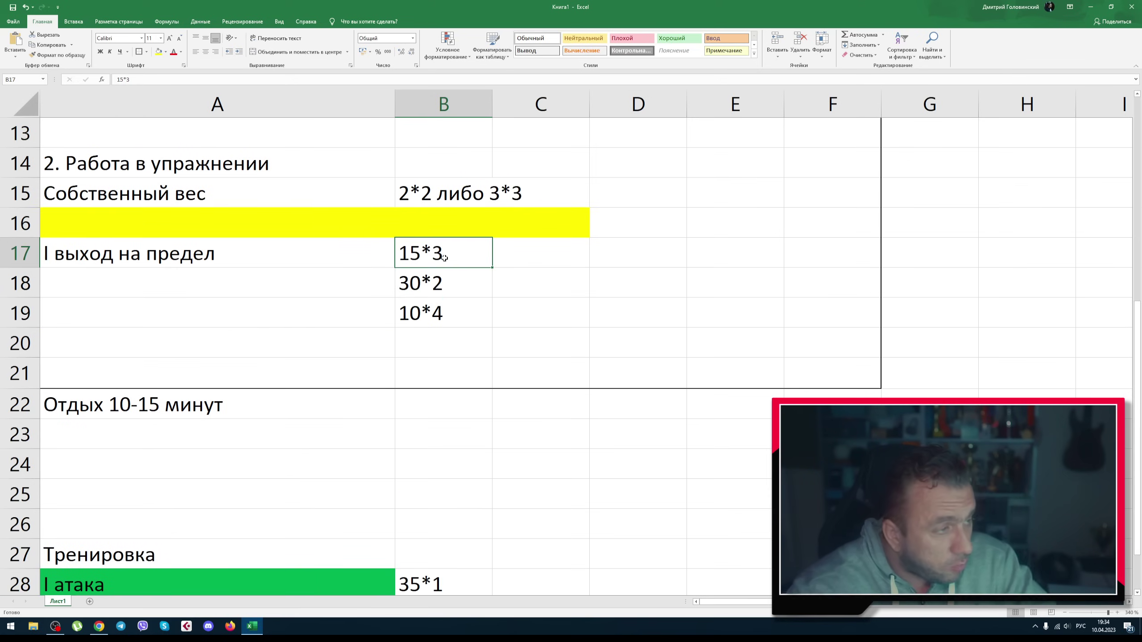
{"action": "key", "text": "Down"}
{"action": "key", "text": "Up"}
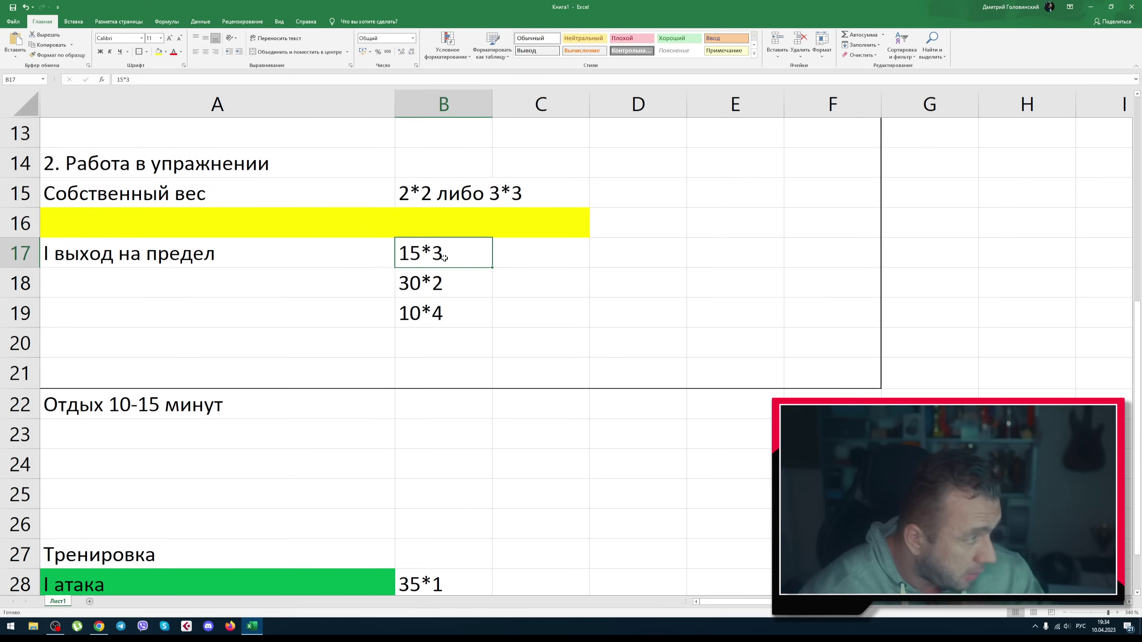
{"action": "key", "text": "BackSpace"}
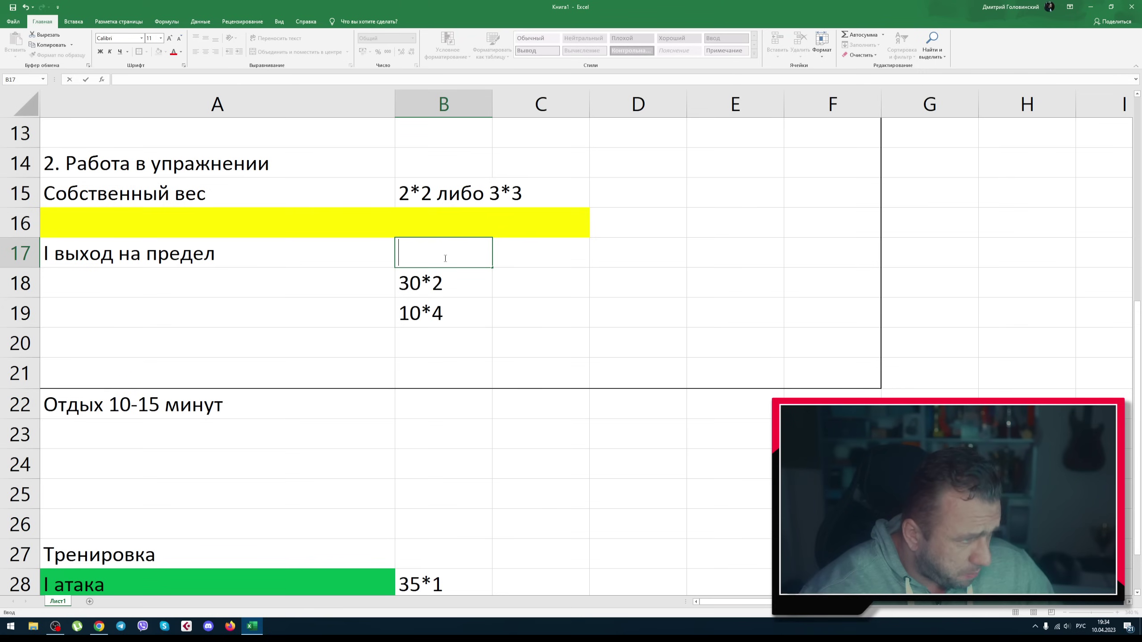
{"action": "key", "text": "Down"}
{"action": "key", "text": "Delete"}
{"action": "key", "text": "Up"}
{"action": "key", "text": "Down"}
{"action": "key", "text": "Down"}
{"action": "key", "text": "Delete"}
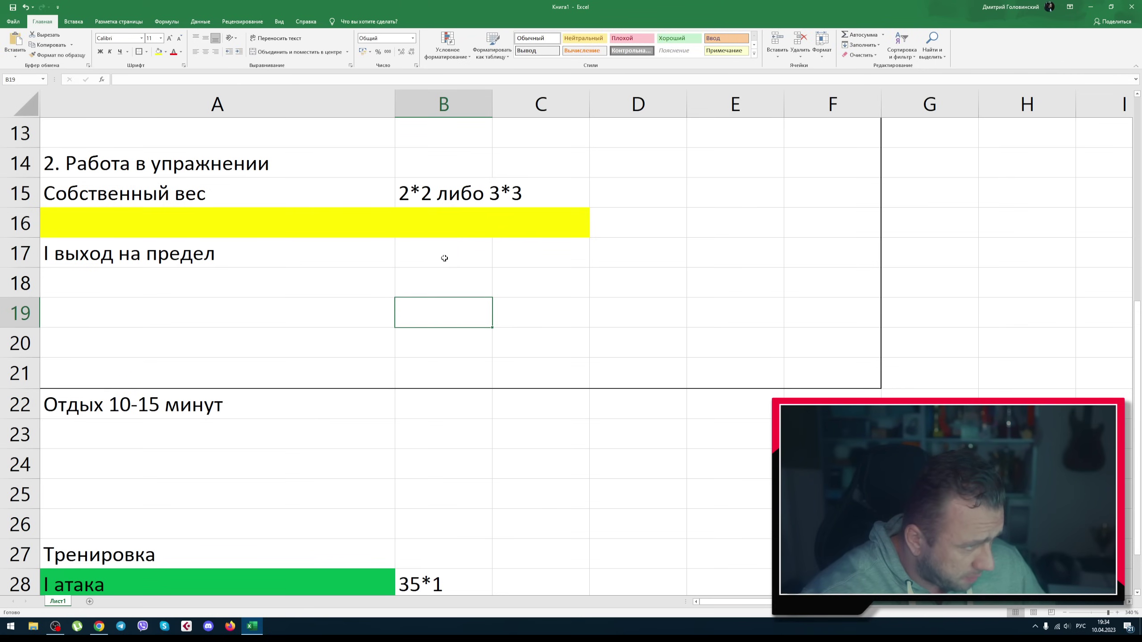
Try "30*6" as the progression in B17, and clear the cell again
{"action": "key", "text": "Up"}
{"action": "key", "text": "Up"}
{"action": "type", "text": "30*6"}
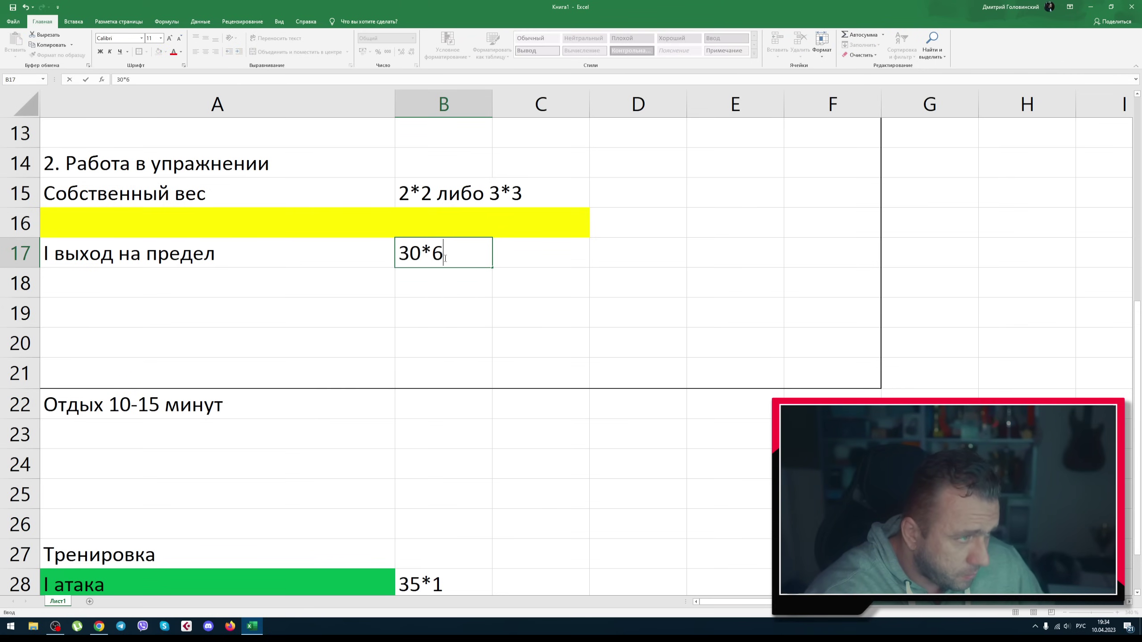
{"action": "key", "text": "Return"}
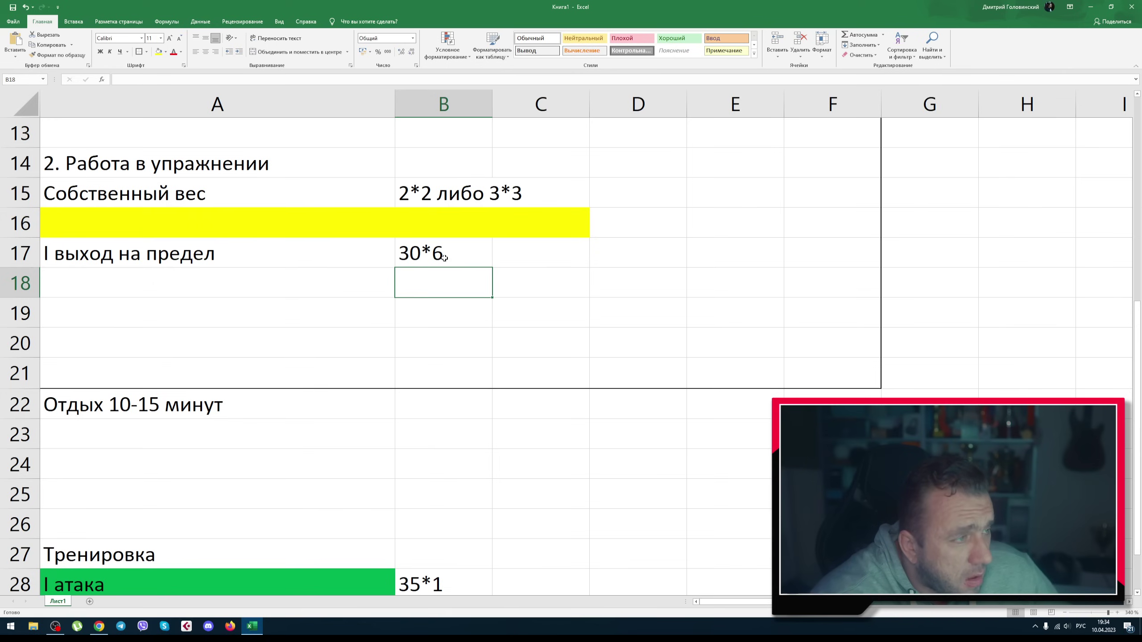
{"action": "left_click", "coordinate": [444, 257]}
{"action": "key", "text": "Delete"}
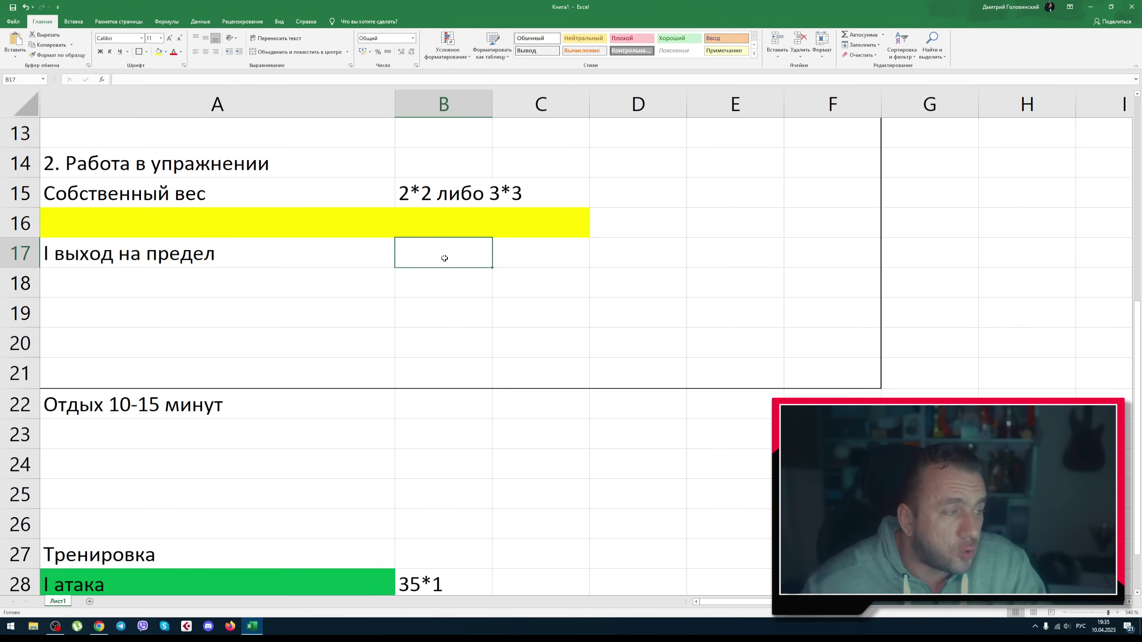
{"action": "scroll", "coordinate": [494, 349], "scroll_direction": "up", "scroll_amount": 3}
{"action": "scroll", "coordinate": [494, 348], "scroll_direction": "down", "scroll_amount": 2}
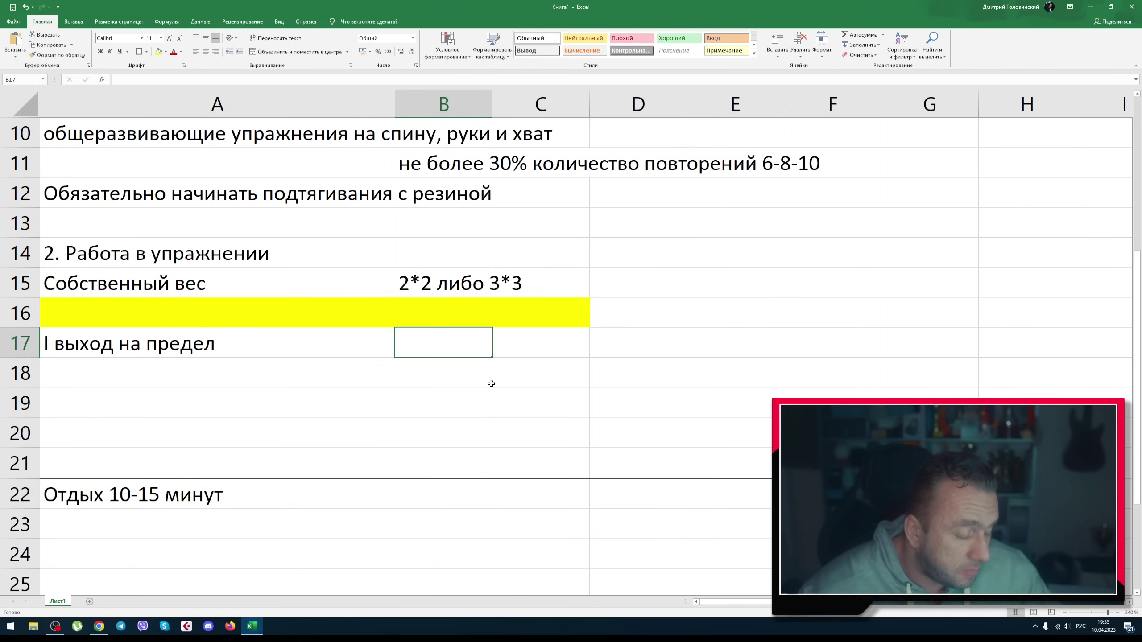
{"action": "key", "text": "Down"}
{"action": "key", "text": "Down"}
{"action": "key", "text": "Down"}
{"action": "key", "text": "Down"}
{"action": "key", "text": "Left"}
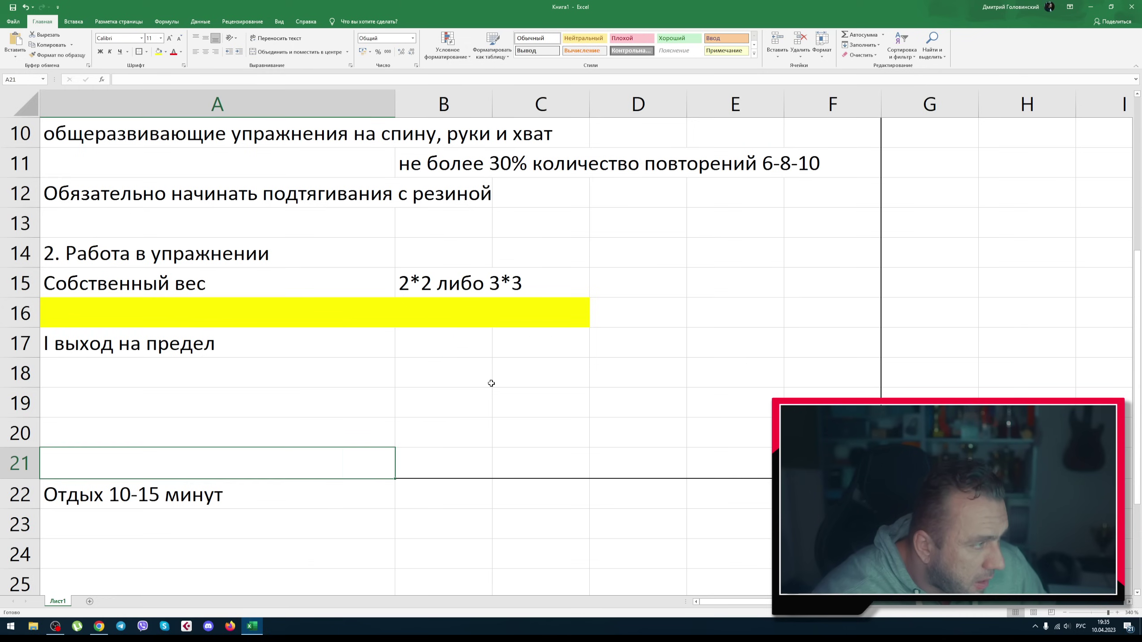
{"action": "key", "text": "Up"}
{"action": "key", "text": "Up"}
{"action": "key", "text": "Up"}
{"action": "key", "text": "Up"}
{"action": "key", "text": "Down"}
{"action": "key", "text": "Down"}
{"action": "key", "text": "Down"}
{"action": "key", "text": "Down"}
{"action": "key", "text": "Down"}
{"action": "key", "text": "Down"}
{"action": "key", "text": "Down"}
{"action": "key", "text": "Down"}
{"action": "key", "text": "Down"}
{"action": "key", "text": "Down"}
{"action": "key", "text": "Down"}
{"action": "key", "text": "Down"}
{"action": "key", "text": "Down"}
{"action": "key", "text": "Down"}
Delete the "I выход на предел" text from A17
{"action": "key", "text": "Up"}
{"action": "key", "text": "Up"}
{"action": "key", "text": "Up"}
{"action": "key", "text": "Up"}
{"action": "key", "text": "Up"}
{"action": "key", "text": "Up"}
{"action": "key", "text": "Up"}
{"action": "key", "text": "Up"}
{"action": "key", "text": "Up"}
{"action": "key", "text": "Up"}
{"action": "key", "text": "Up"}
{"action": "key", "text": "Up"}
{"action": "key", "text": "Up"}
{"action": "key", "text": "Up"}
{"action": "key", "text": "Up"}
{"action": "key", "text": "Up"}
{"action": "key", "text": "Down"}
{"action": "key", "text": "Down"}
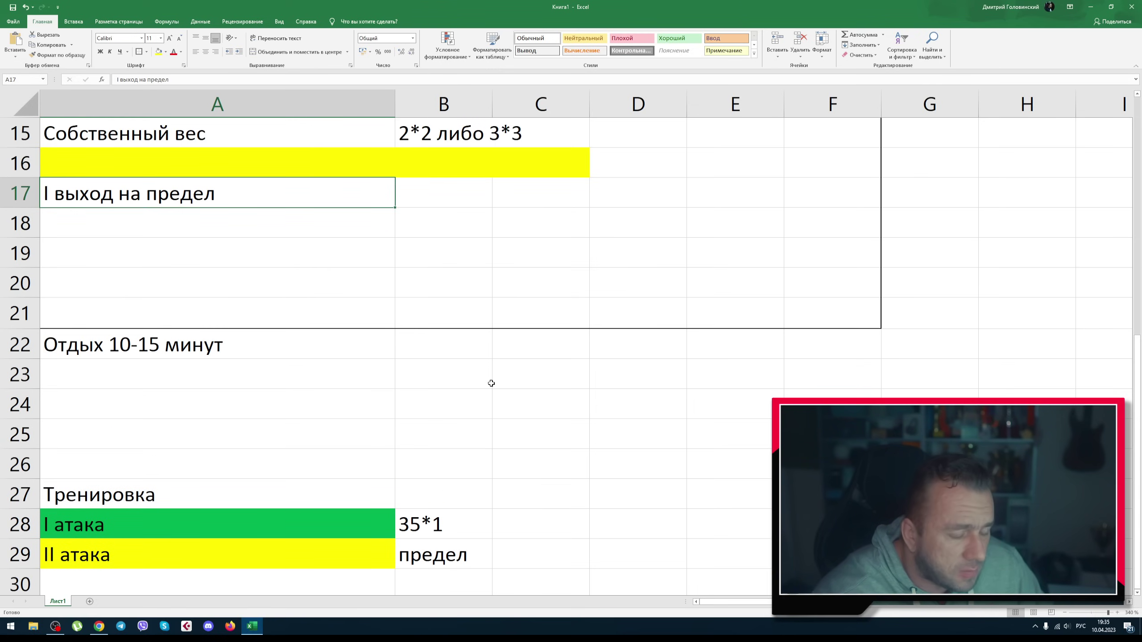
{"action": "key", "text": "Delete"}
Examine the two attack entries in B28:B29 against the emptied rows of the exercise block
{"action": "key", "text": "Right"}
{"action": "key", "text": "Down"}
{"action": "key", "text": "Down"}
{"action": "key", "text": "Down"}
{"action": "key", "text": "Down"}
{"action": "key", "text": "Down"}
{"action": "key", "text": "Up"}
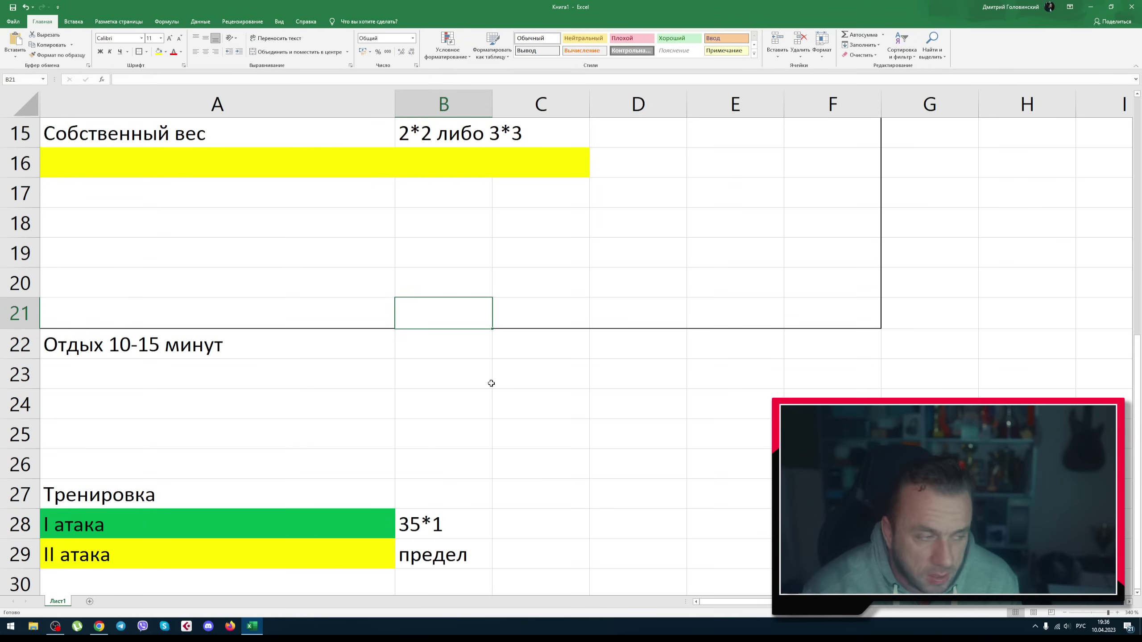
{"action": "left_click", "coordinate": [451, 524]}
{"action": "scroll", "coordinate": [447, 528], "scroll_direction": "down", "scroll_amount": 3}
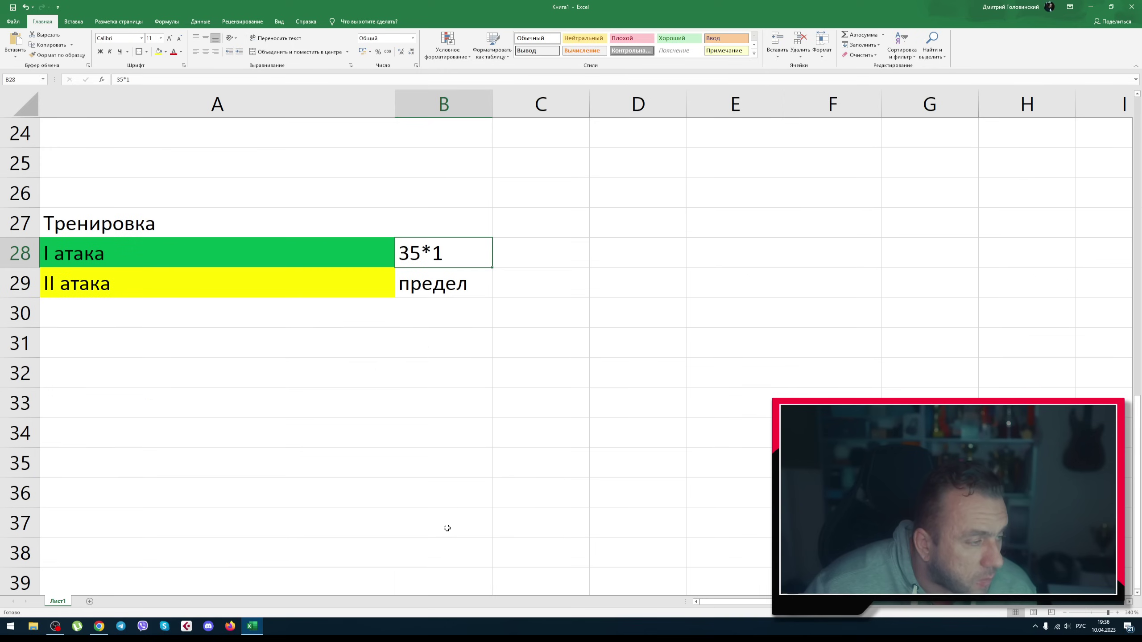
{"action": "left_click", "coordinate": [439, 292]}
{"action": "left_click", "coordinate": [449, 256]}
{"action": "left_click", "coordinate": [428, 284]}
{"action": "scroll", "coordinate": [422, 329], "scroll_direction": "up", "scroll_amount": 5}
{"action": "scroll", "coordinate": [451, 413], "scroll_direction": "down", "scroll_amount": 3}
{"action": "left_click_drag", "start_coordinate": [438, 431], "coordinate": [430, 456]}
{"action": "scroll", "coordinate": [351, 395], "scroll_direction": "down", "scroll_amount": 2}
{"action": "scroll", "coordinate": [303, 400], "scroll_direction": "up", "scroll_amount": 3}
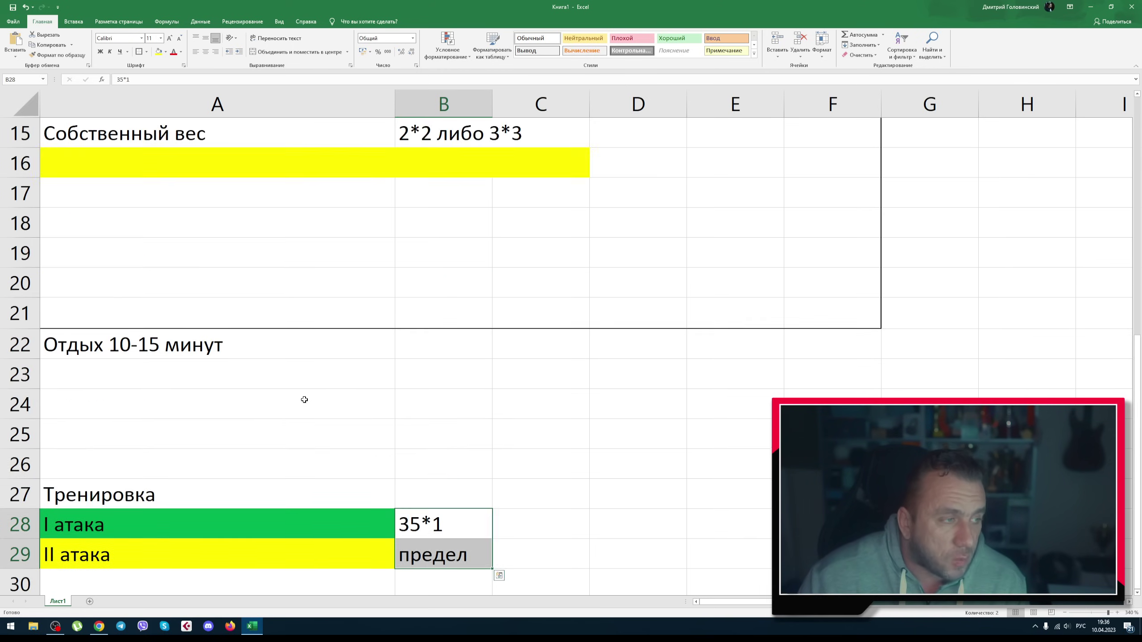
{"action": "scroll", "coordinate": [425, 443], "scroll_direction": "down", "scroll_amount": 4}
Enter 90% in B31, two rows below the "предел" entry
{"action": "left_click", "coordinate": [413, 260]}
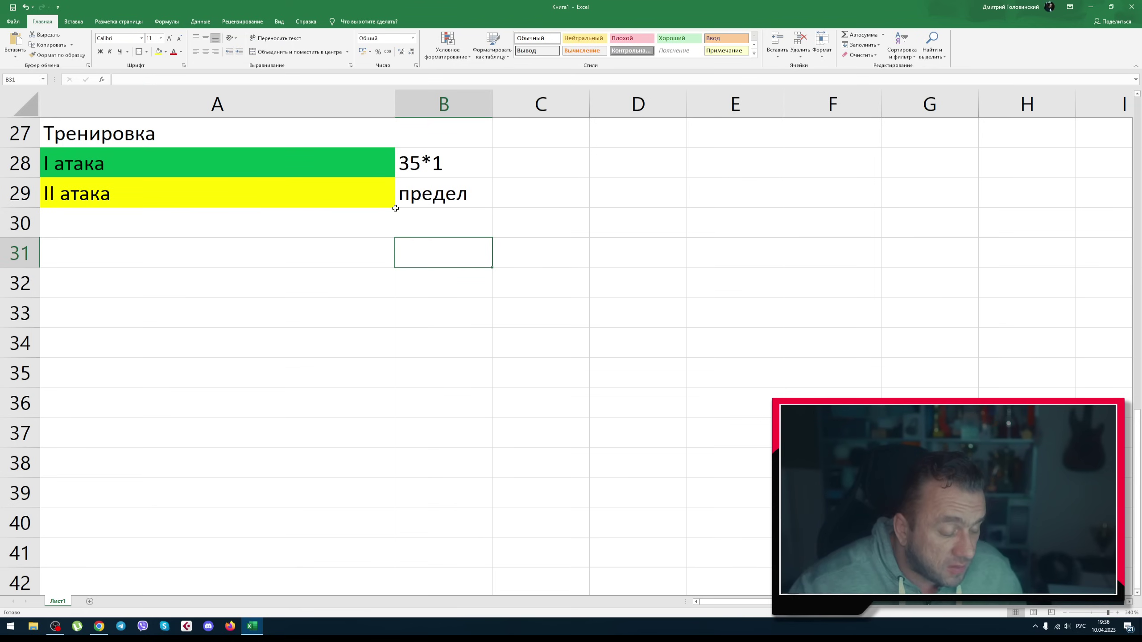
{"action": "type", "text": "90%;"}
{"action": "key", "text": "BackSpace"}
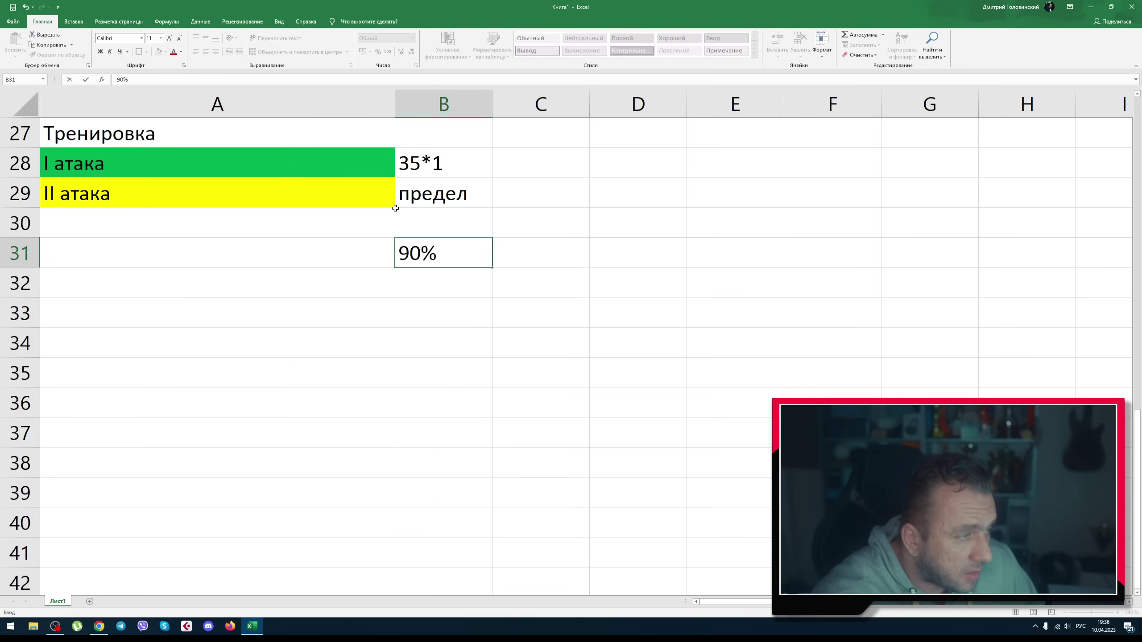
{"action": "key", "text": "Left"}
Enter the label "I атака" in A31, replacing the mistyped text
{"action": "key", "text": "Right"}
{"action": "key", "text": "Left"}
{"action": "type", "text": "2 иа="}
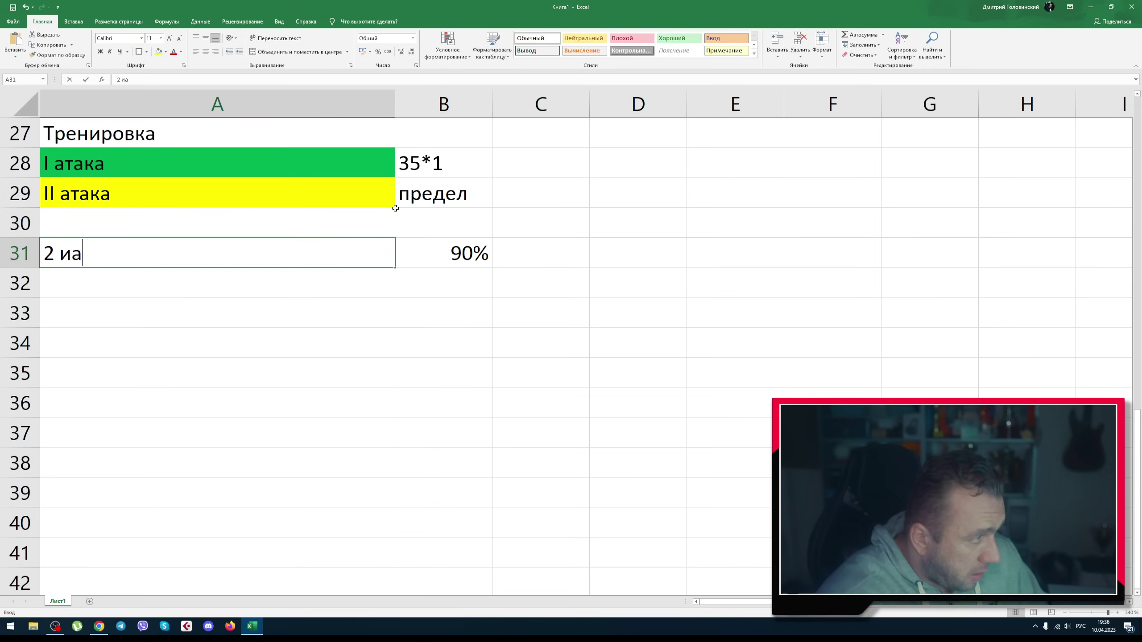
{"action": "key", "text": "BackSpace"}
{"action": "key", "text": "BackSpace"}
{"action": "key", "text": "BackSpace"}
{"action": "key", "text": "BackSpace"}
{"action": "key", "text": "BackSpace"}
{"action": "type", "text": "I атака"}
Set the "I атака" percentage in B31 to 85%
{"action": "key", "text": "Tab"}
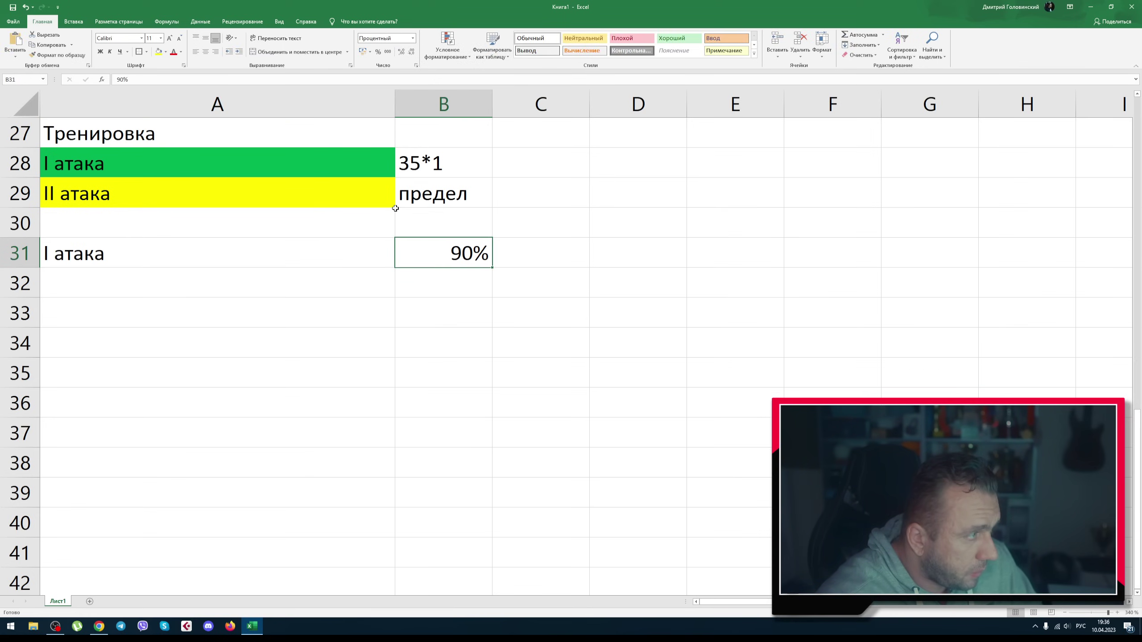
{"action": "type", "text": "85"}
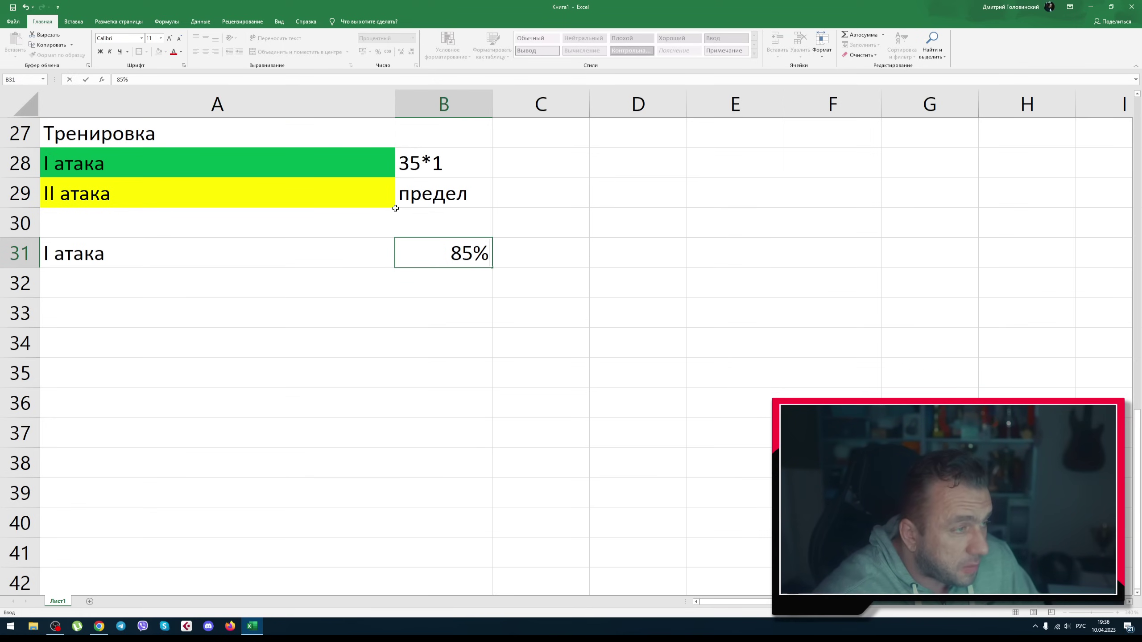
{"action": "key", "text": "Return"}
Add a second attack row below, with "II атака" in A32 and 90% in B32
{"action": "type", "text": "Ш"}
{"action": "key", "text": "BackSpace"}
{"action": "key", "text": "alt+shift"}
{"action": "type", "text": "II"}
{"action": "key", "text": "alt+shift"}
{"action": "type", "text": "атака"}
{"action": "key", "text": "Tab"}
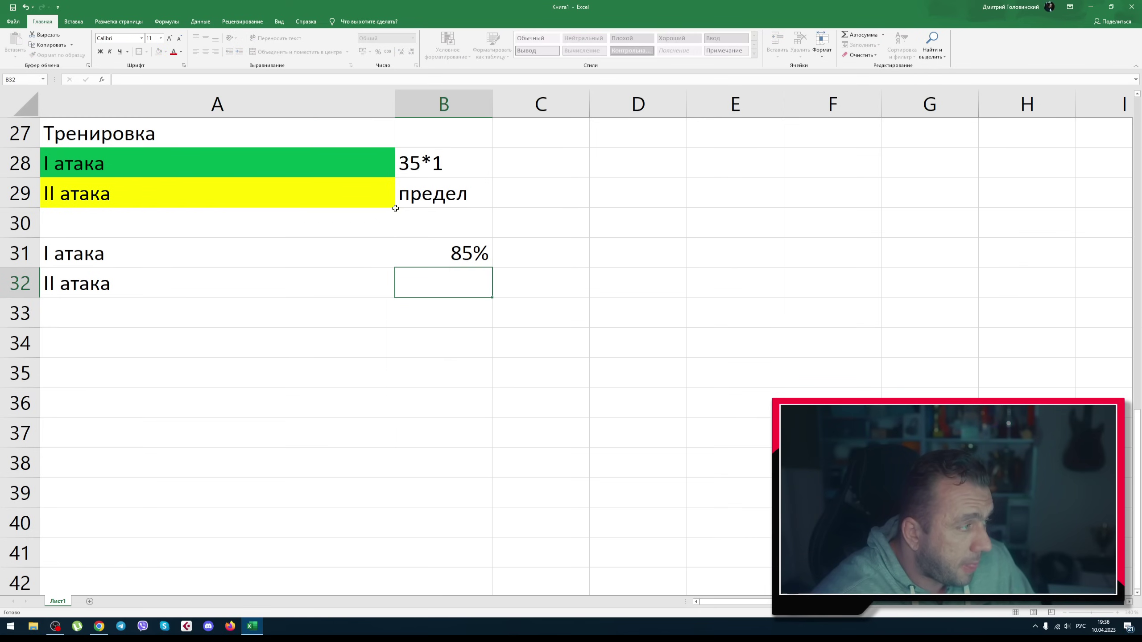
{"action": "type", "text": "90%"}
{"action": "key", "text": "Return"}
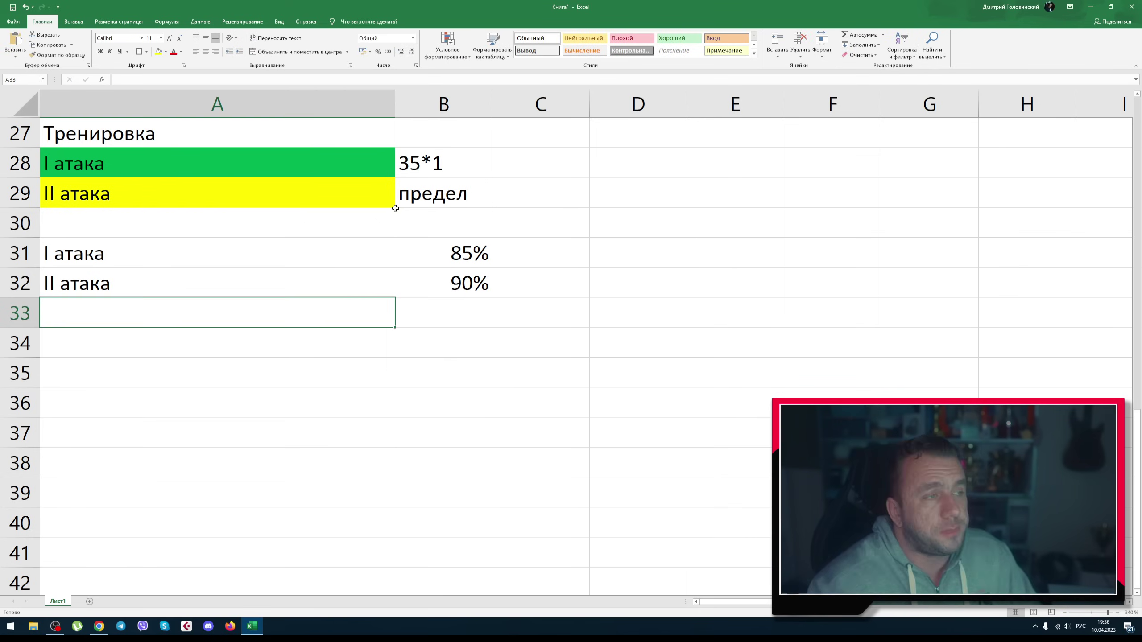
Examine the attack percentages in B31:B32 against the load and limit entries in B28:B29
{"action": "key", "text": "Up"}
{"action": "key", "text": "Up"}
{"action": "key", "text": "Up"}
{"action": "key", "text": "Up"}
{"action": "key", "text": "Right"}
{"action": "key", "text": "Down"}
{"action": "key", "text": "Down"}
{"action": "key", "text": "Down"}
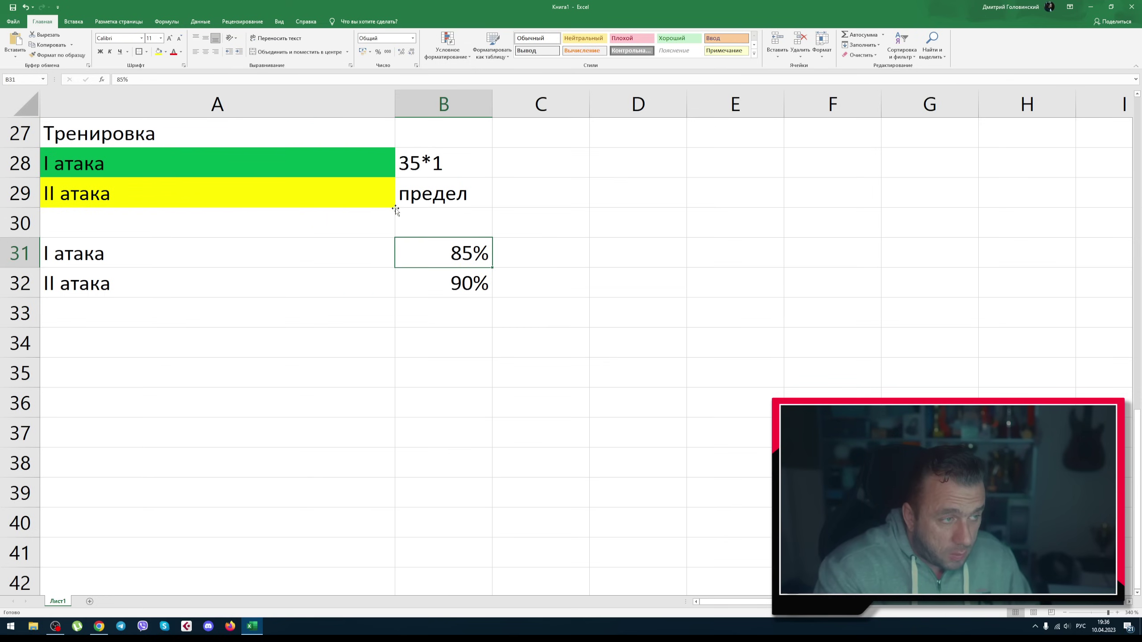
{"action": "key", "text": "Down"}
{"action": "key", "text": "Left"}
{"action": "key", "text": "Right"}
{"action": "key", "text": "Right"}
{"action": "key", "text": "Up"}
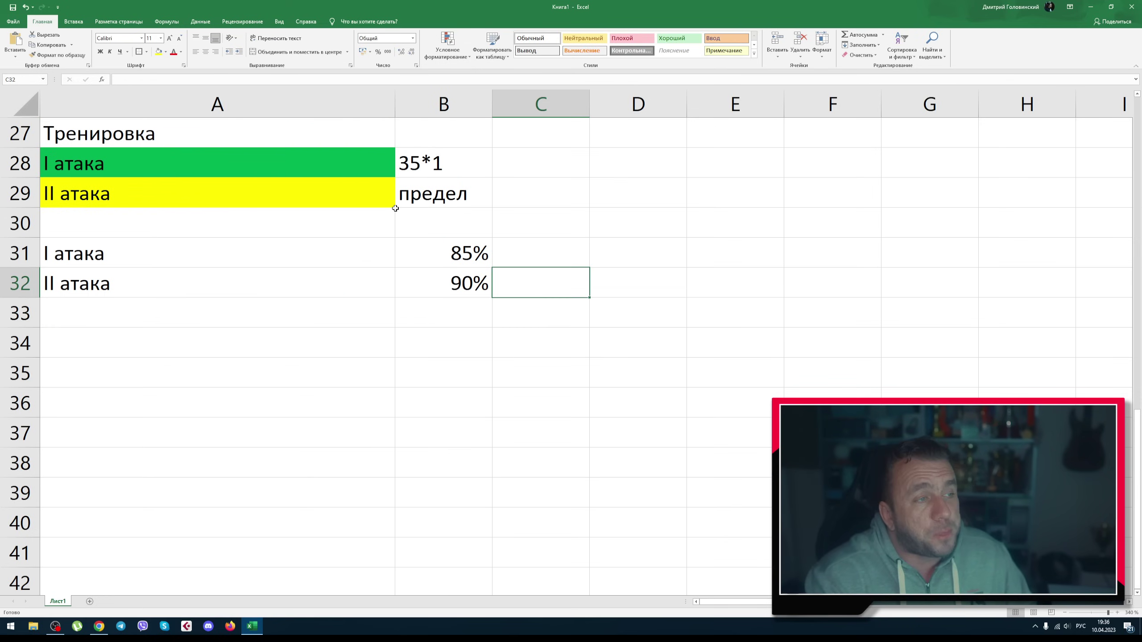
{"action": "key", "text": "Left"}
{"action": "key", "text": "Up"}
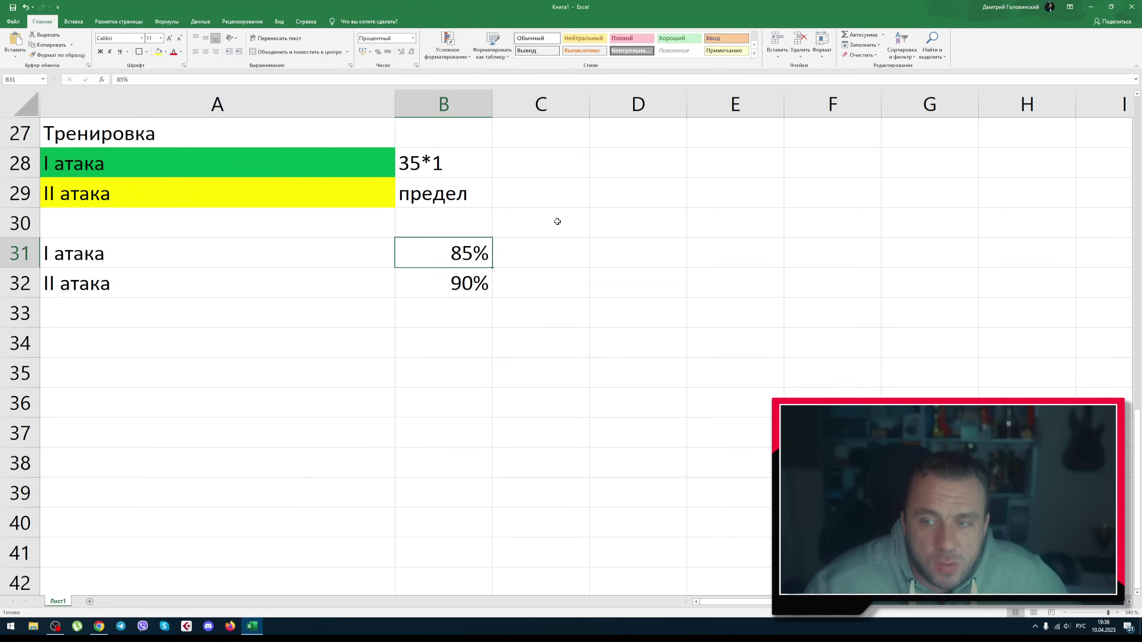
Fill B17:B20 of the exercise block with the load progression 10*1, 20*1, 30*1 and 40*1
{"action": "scroll", "coordinate": [395, 301], "scroll_direction": "up", "scroll_amount": 8}
{"action": "scroll", "coordinate": [449, 360], "scroll_direction": "down", "scroll_amount": 2}
{"action": "left_click", "coordinate": [424, 337]}
{"action": "left_click", "coordinate": [429, 292]}
{"action": "left_click", "coordinate": [441, 337]}
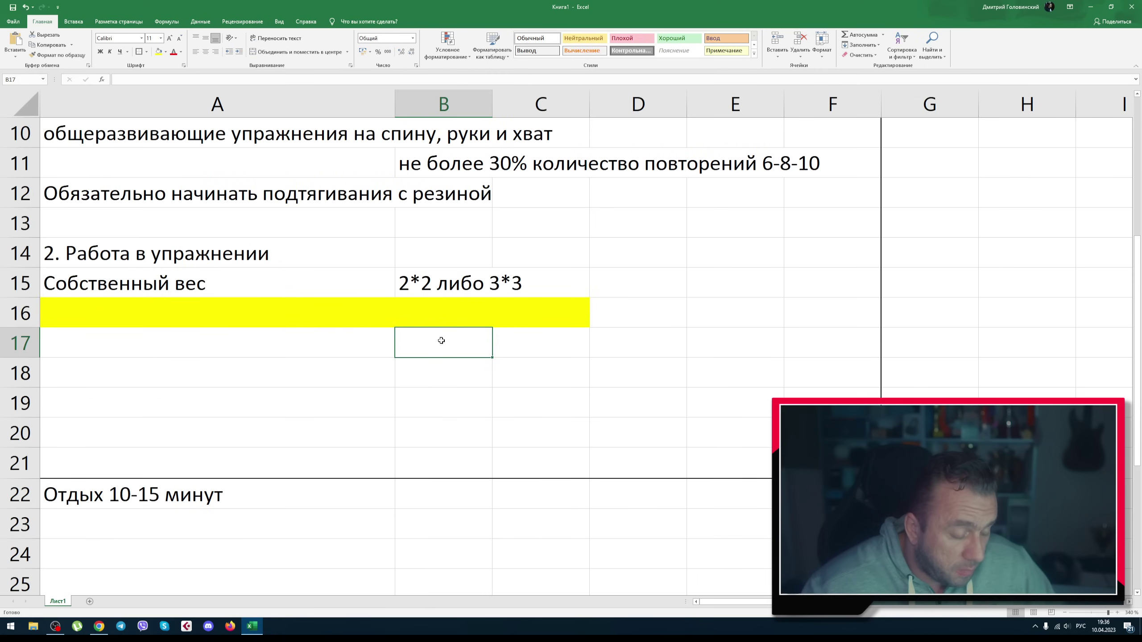
{"action": "double_click", "coordinate": [442, 341]}
{"action": "type", "text": "10*1"}
{"action": "key", "text": "Return"}
{"action": "type", "text": "20*1"}
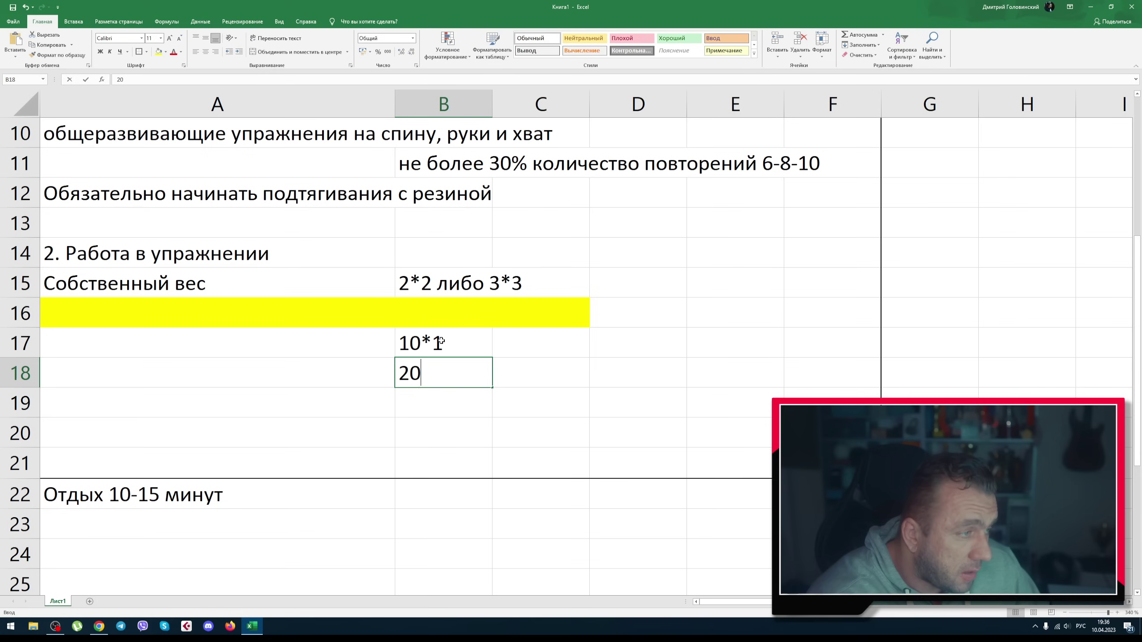
{"action": "key", "text": "Return"}
{"action": "type", "text": "30*1"}
{"action": "key", "text": "Return"}
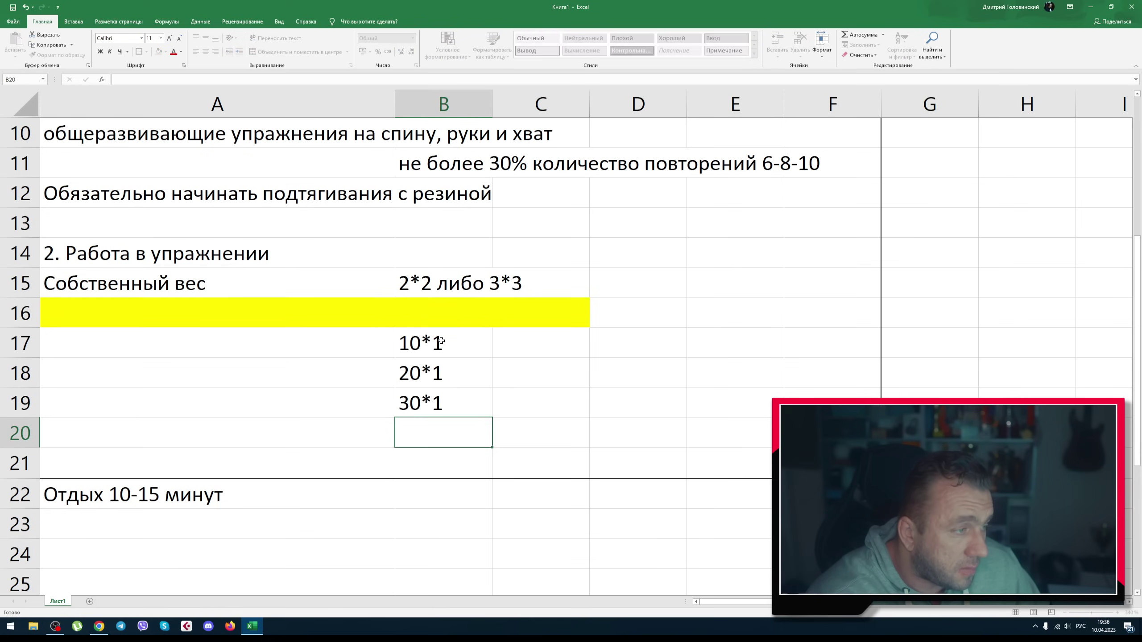
{"action": "type", "text": "40*1"}
{"action": "key", "text": "Return"}
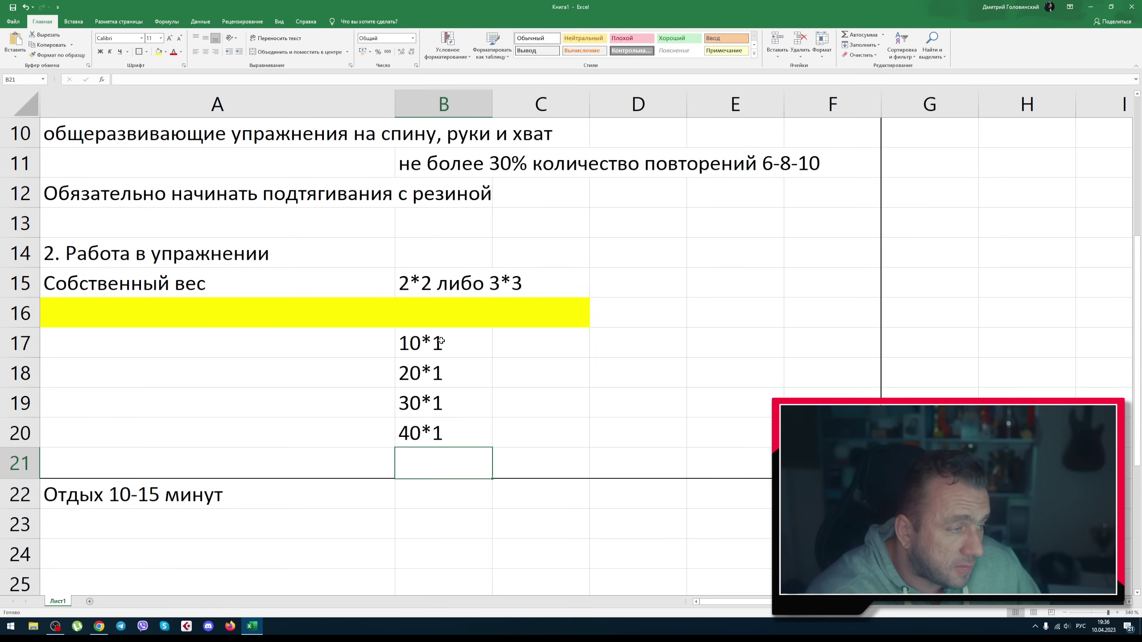
Change the last load of the progression in B20 to 35*1
{"action": "key", "text": "Up"}
{"action": "type", "text": "35*1"}
{"action": "key", "text": "Return"}
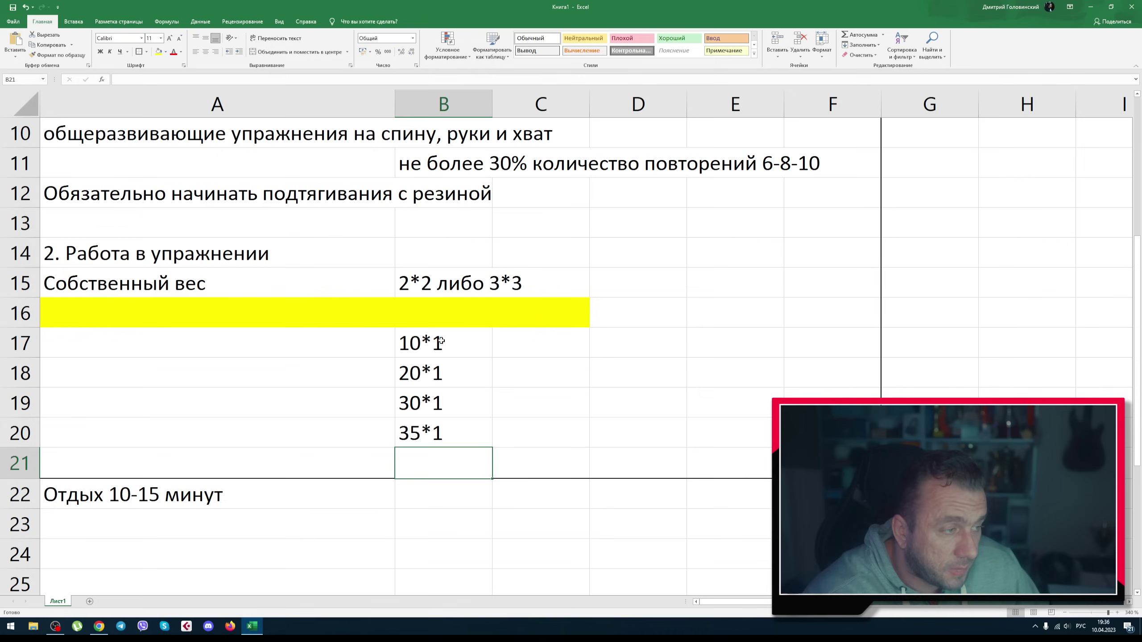
{"action": "key", "text": "Up"}
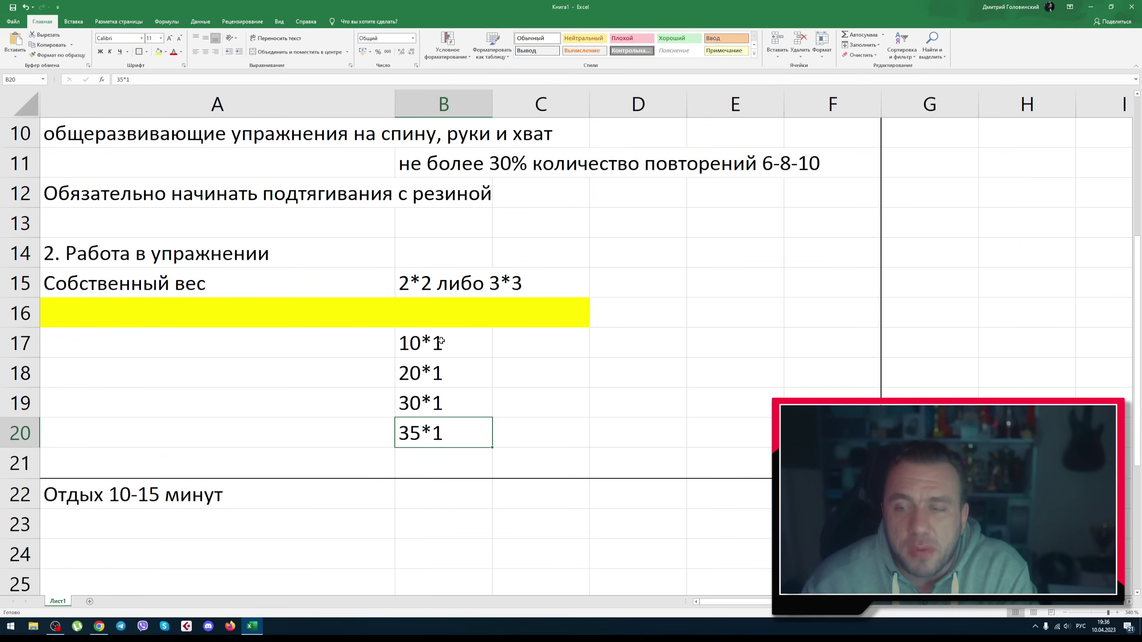
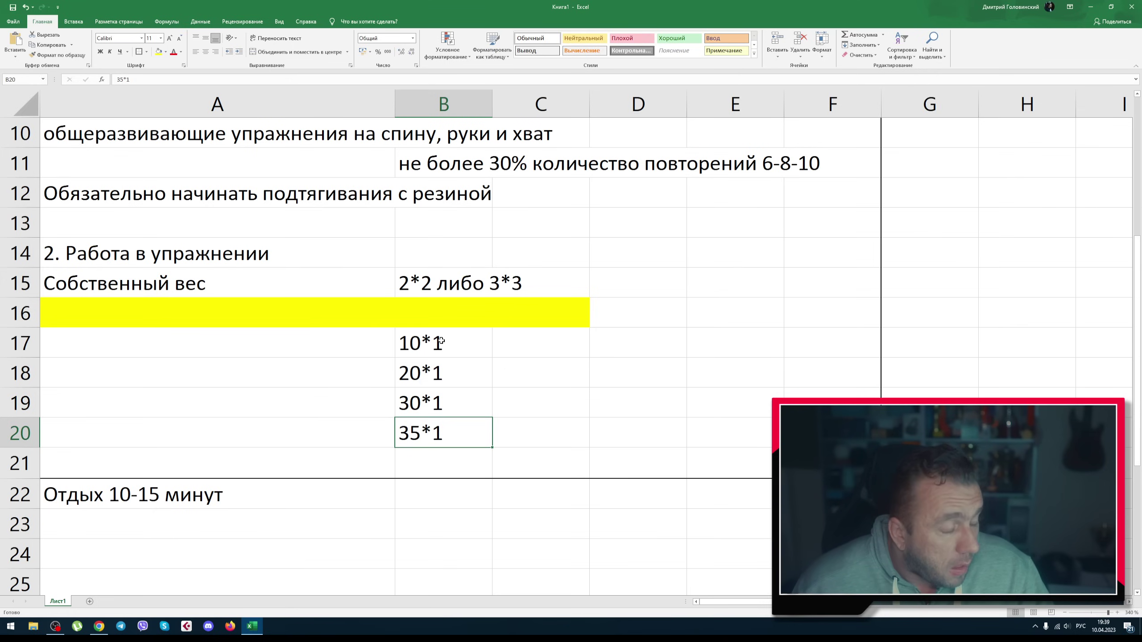
Replace the load progression in B17:B20 with the single entry "8-10 повторов" in B17
{"action": "left_click_drag", "start_coordinate": [469, 348], "coordinate": [447, 436]}
{"action": "key", "text": "Delete"}
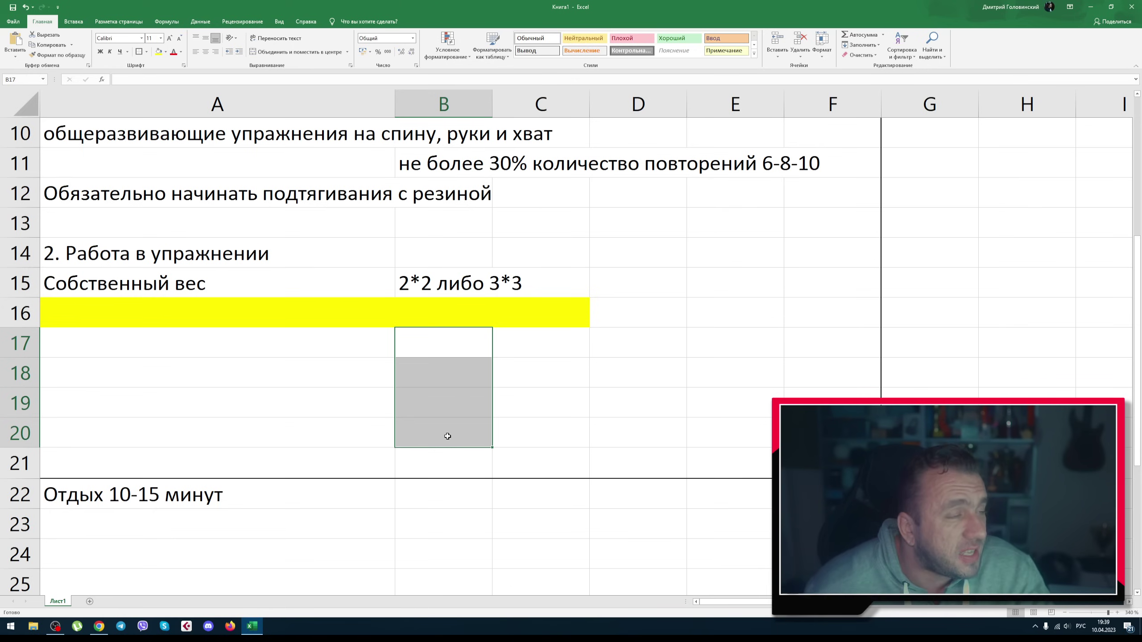
{"action": "left_click", "coordinate": [456, 332]}
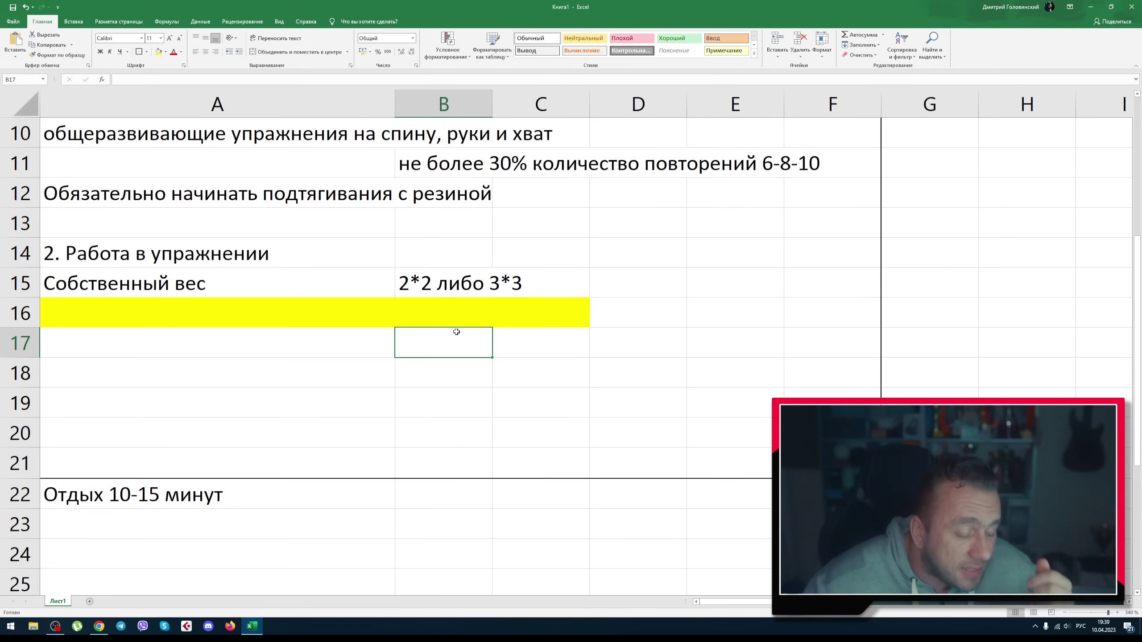
{"action": "type", "text": "8-10"}
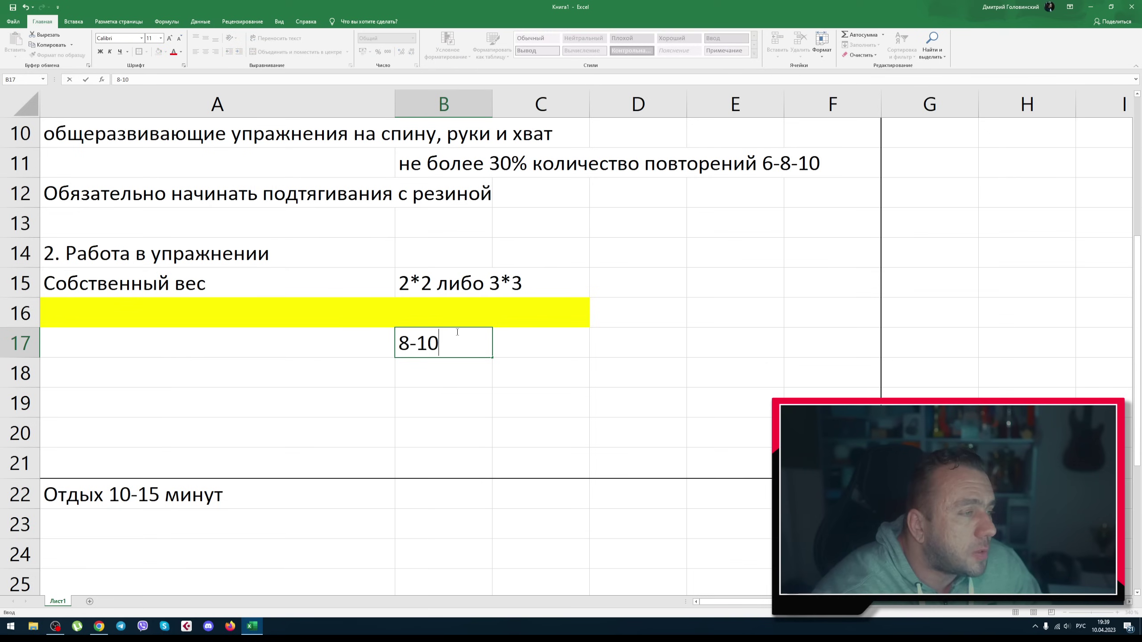
{"action": "type", "text": " повторов"}
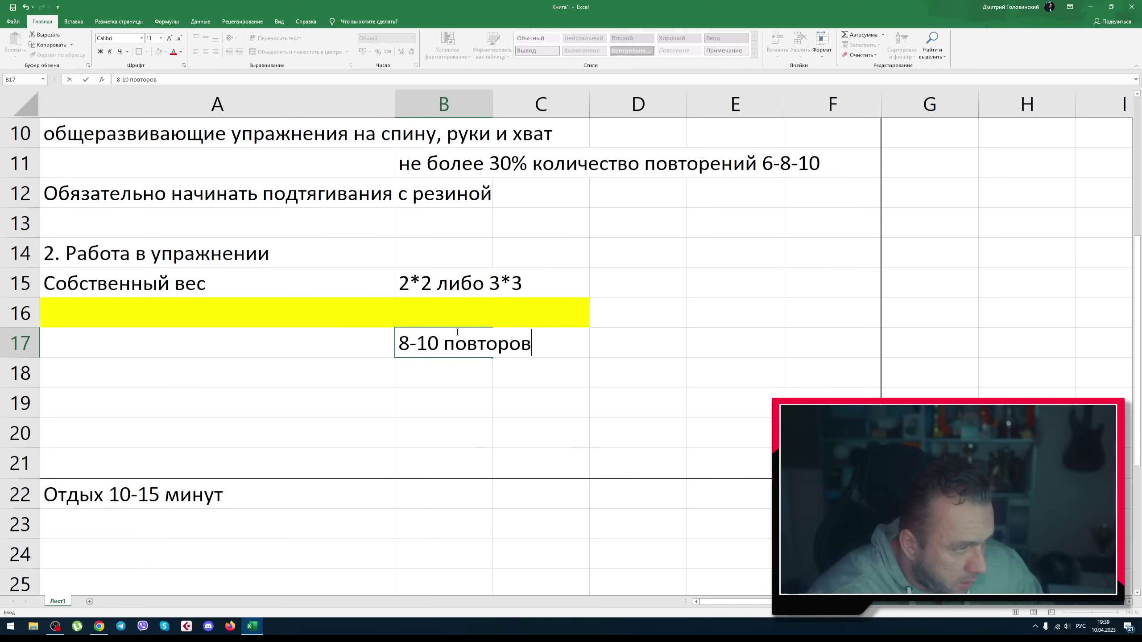
{"action": "key", "text": "Return"}
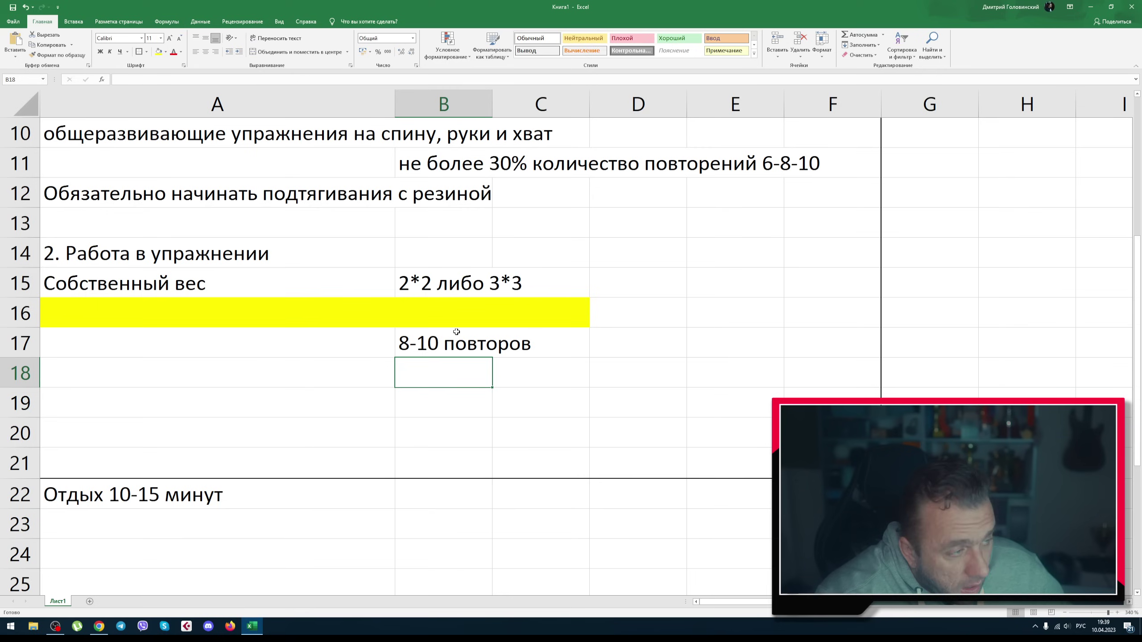
Delete the "8-10 повторов" entry from B17
{"action": "left_click", "coordinate": [456, 331]}
{"action": "key", "text": "Delete"}
{"action": "key", "text": "Return"}
Enter the loads 10*1, 20*1 and 30*1 down cells B17:B19
{"action": "left_click", "coordinate": [456, 331]}
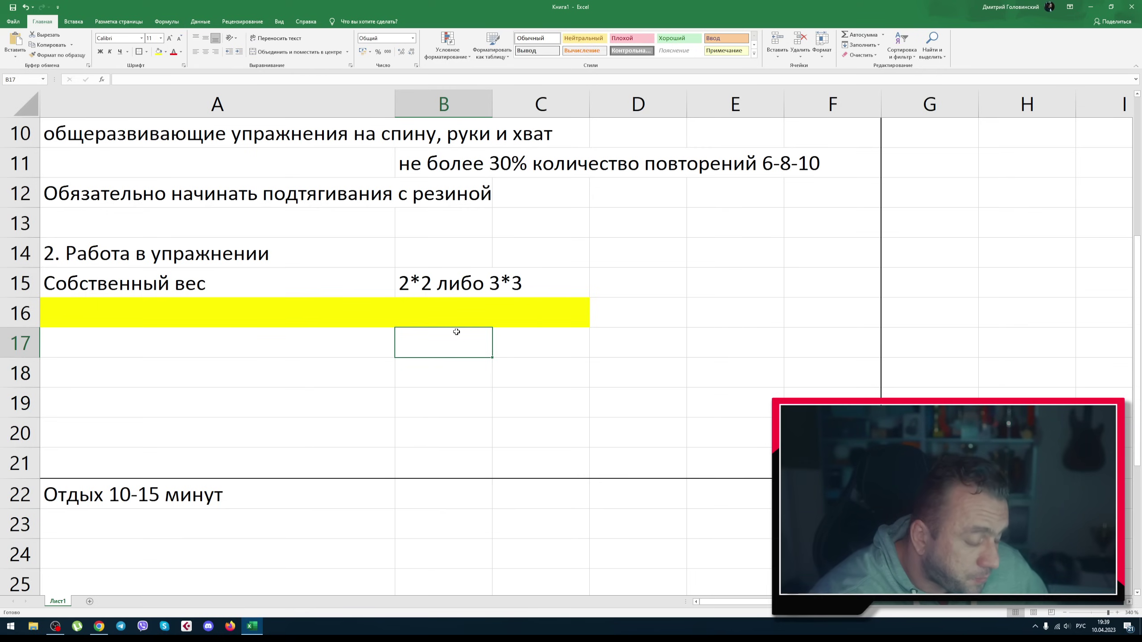
{"action": "type", "text": "10*1"}
{"action": "key", "text": "Return"}
{"action": "type", "text": "20*1"}
{"action": "key", "text": "BackSpace"}
{"action": "key", "text": "BackSpace"}
{"action": "type", "text": "*1"}
{"action": "key", "text": "Return"}
{"action": "type", "text": "30*1"}
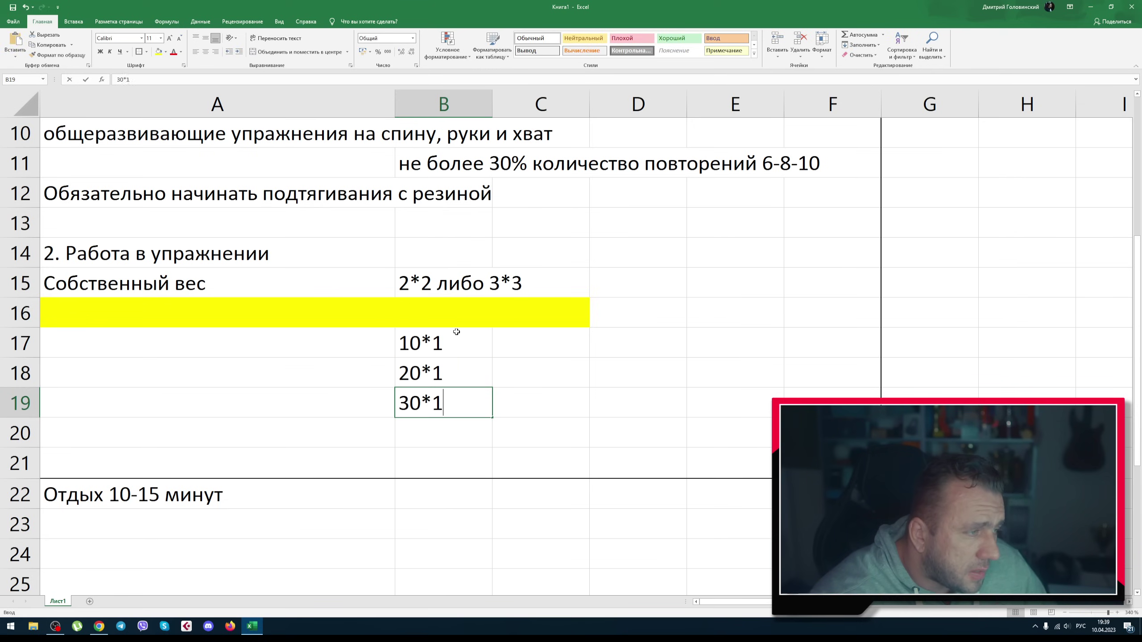
{"action": "key", "text": "Return"}
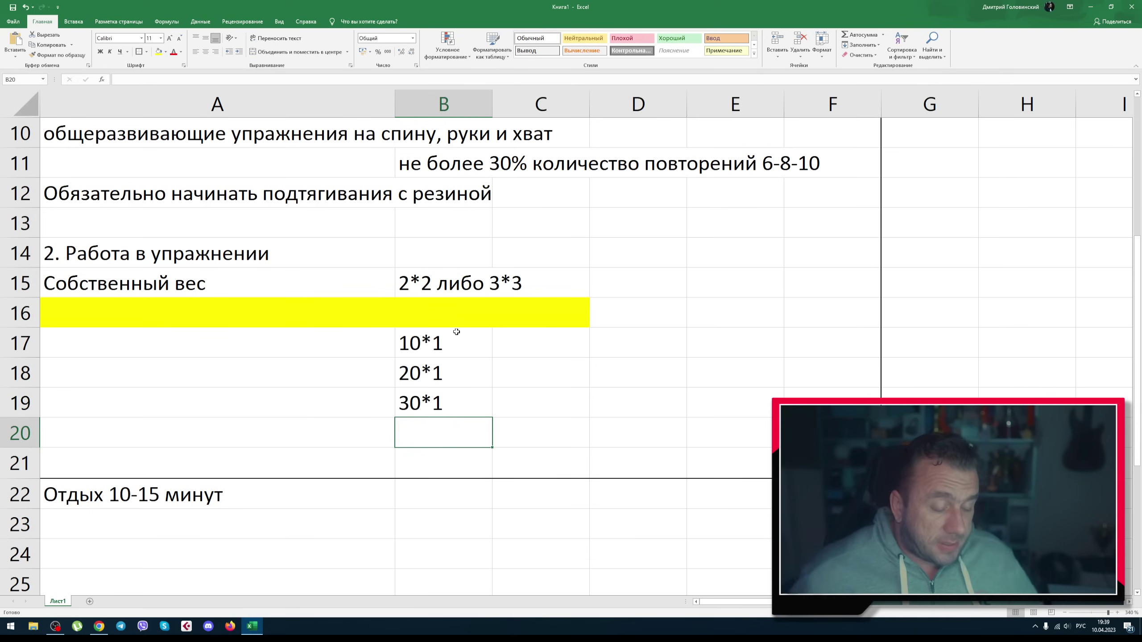
Clear the three load entries from B17:B19
{"action": "key", "text": "Up"}
{"action": "key", "text": "shift+Up"}
{"action": "key", "text": "shift+Up"}
{"action": "key", "text": "Delete"}
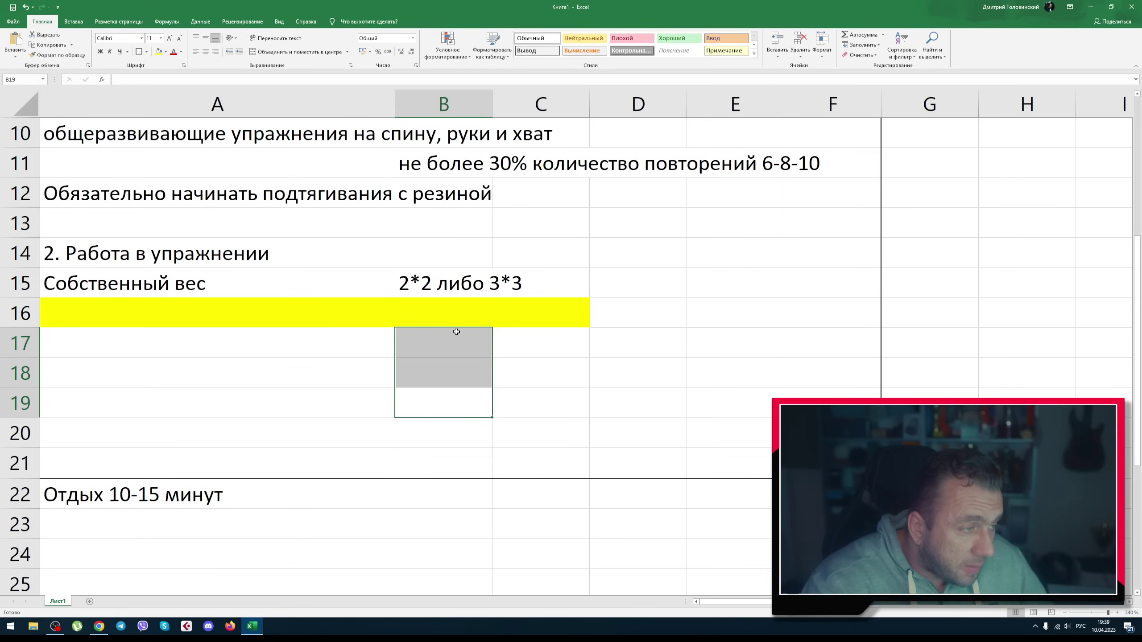
Enter the note "Околоотказной подход на 8 раз" in B17, just below the yellow row
{"action": "type", "text": "о"}
{"action": "key", "text": "BackSpace"}
{"action": "key", "text": "Escape"}
{"action": "left_click", "coordinate": [457, 331]}
{"action": "type", "text": "Ок"}
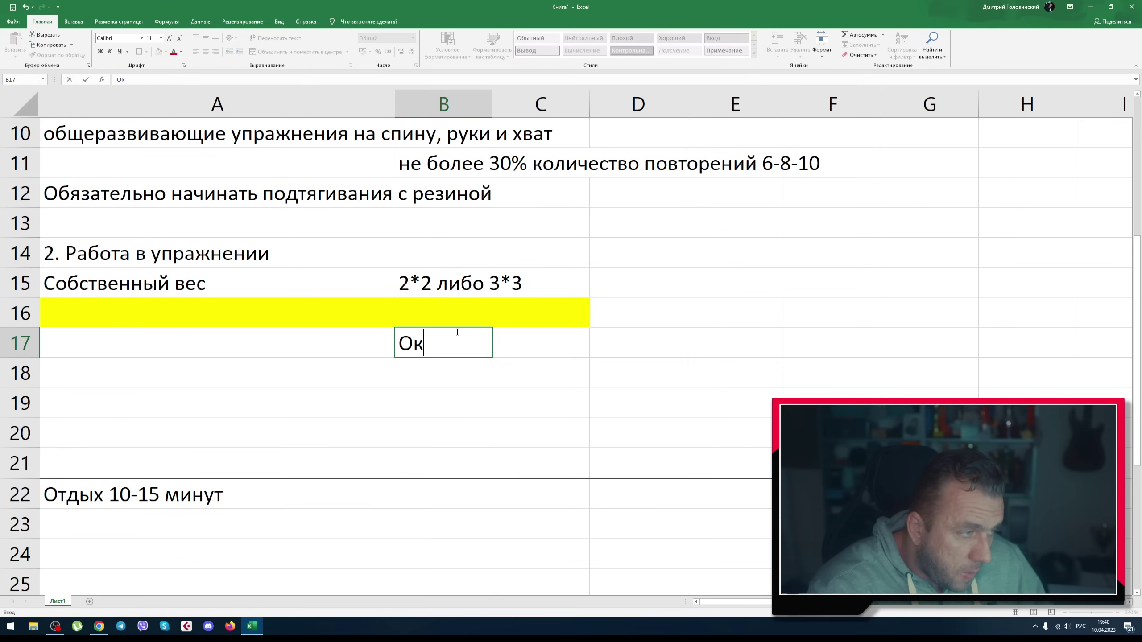
{"action": "type", "text": "олоотказной под"}
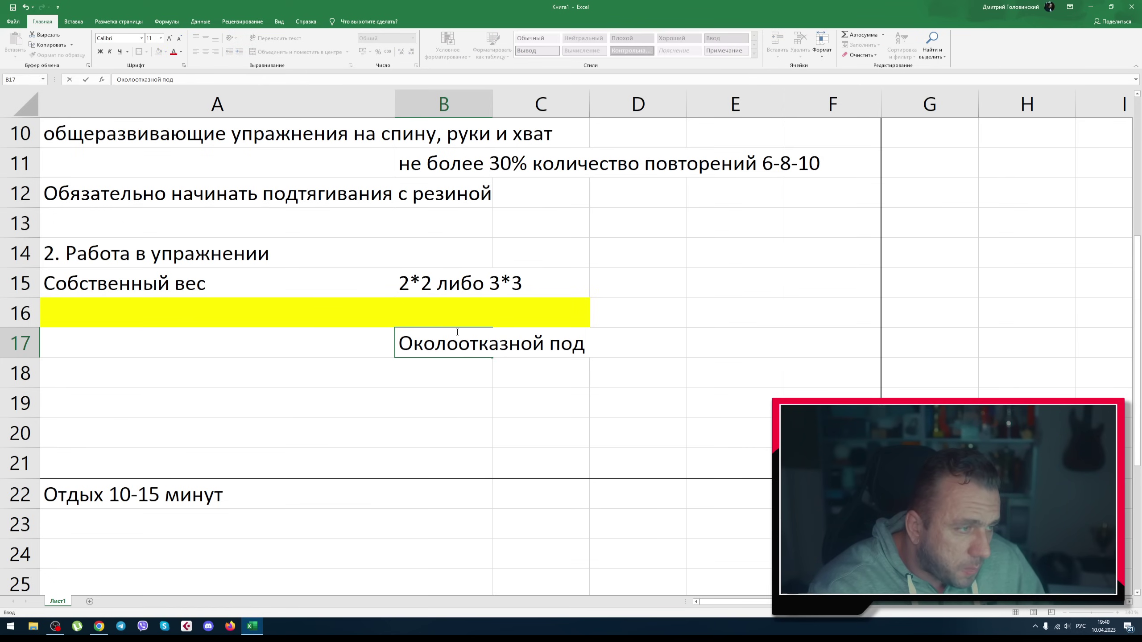
{"action": "type", "text": "ход на 8 раз"}
{"action": "key", "text": "Return"}
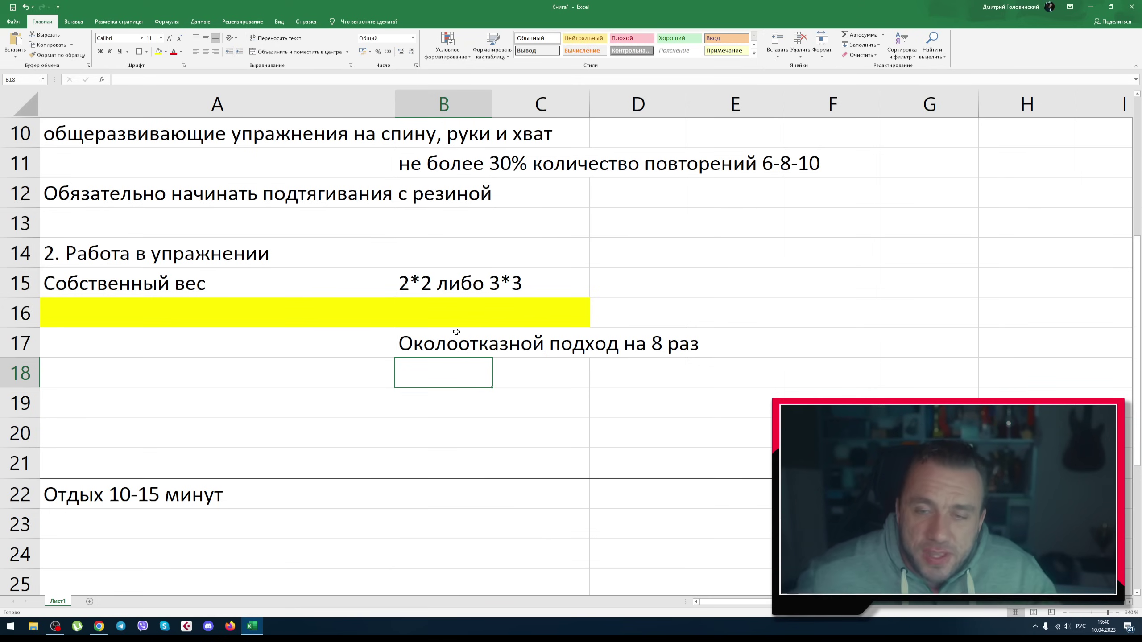
{"action": "left_click", "coordinate": [458, 279]}
{"action": "left_click", "coordinate": [441, 354]}
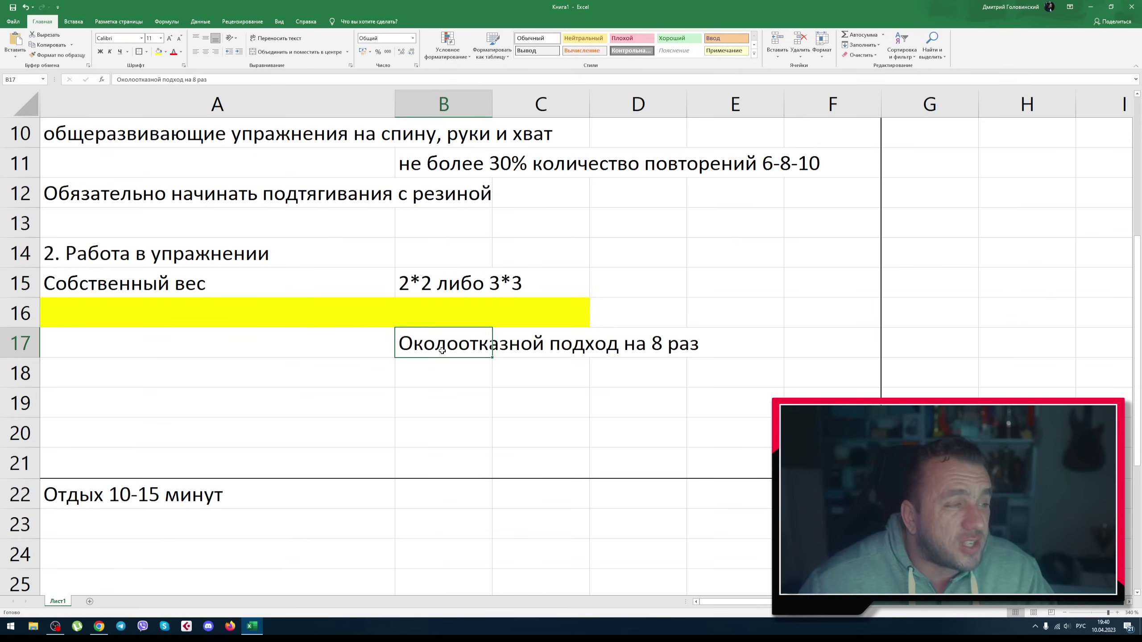
{"action": "left_click", "coordinate": [439, 373]}
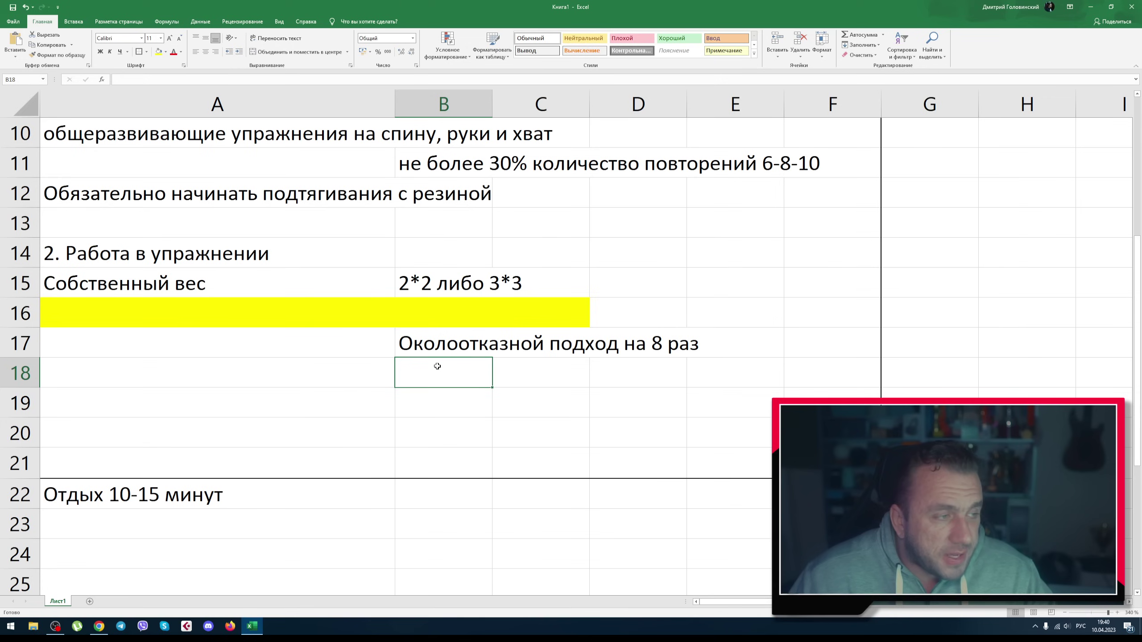
{"action": "left_click", "coordinate": [683, 348]}
{"action": "left_click", "coordinate": [417, 347]}
{"action": "left_click", "coordinate": [455, 364]}
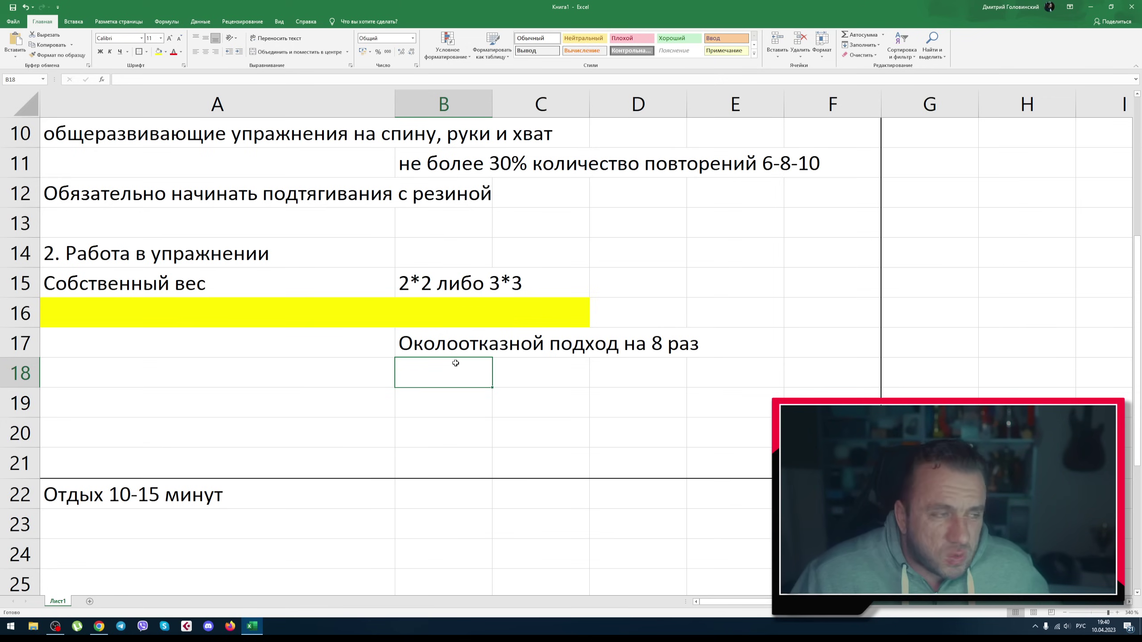
Move the "Околоотказной подход на 8 раз" note from B17 down one row to B18
{"action": "left_click", "coordinate": [425, 290]}
{"action": "left_click", "coordinate": [425, 355]}
{"action": "key", "text": "ctrl+c"}
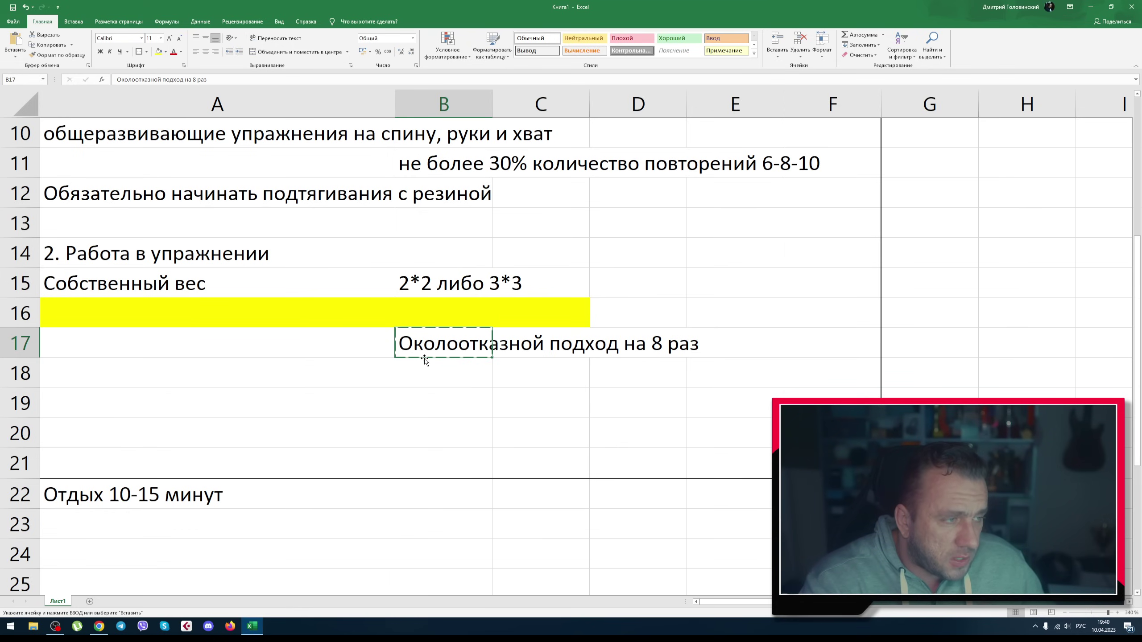
{"action": "left_click_drag", "start_coordinate": [425, 358], "coordinate": [425, 387]}
Enter the load 20*1 in B17, above the near-failure set note
{"action": "left_click", "coordinate": [425, 356]}
{"action": "type", "text": "20*"}
{"action": "type", "text": "2"}
{"action": "key", "text": "BackSpace"}
{"action": "type", "text": "1-"}
{"action": "key", "text": "BackSpace"}
{"action": "key", "text": "Return"}
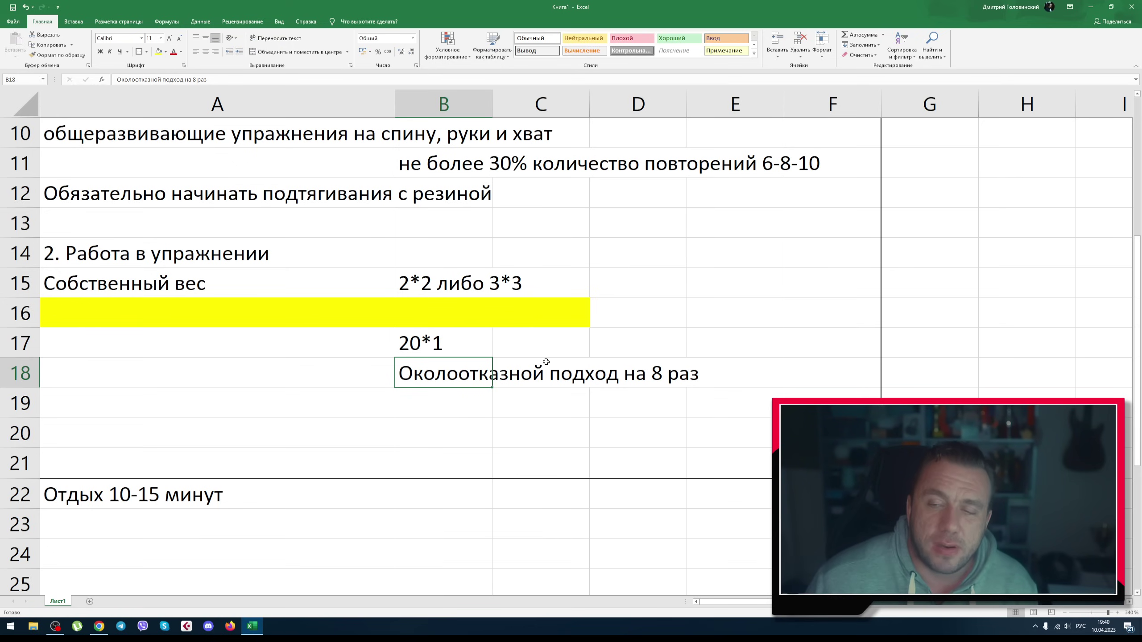
Review the attack loads and percentages in rows 28 to 32 against the exercise entries in B17:B18
{"action": "scroll", "coordinate": [528, 436], "scroll_direction": "down", "scroll_amount": 5}
{"action": "left_click_drag", "start_coordinate": [426, 229], "coordinate": [351, 224]}
{"action": "left_click_drag", "start_coordinate": [204, 255], "coordinate": [422, 247]}
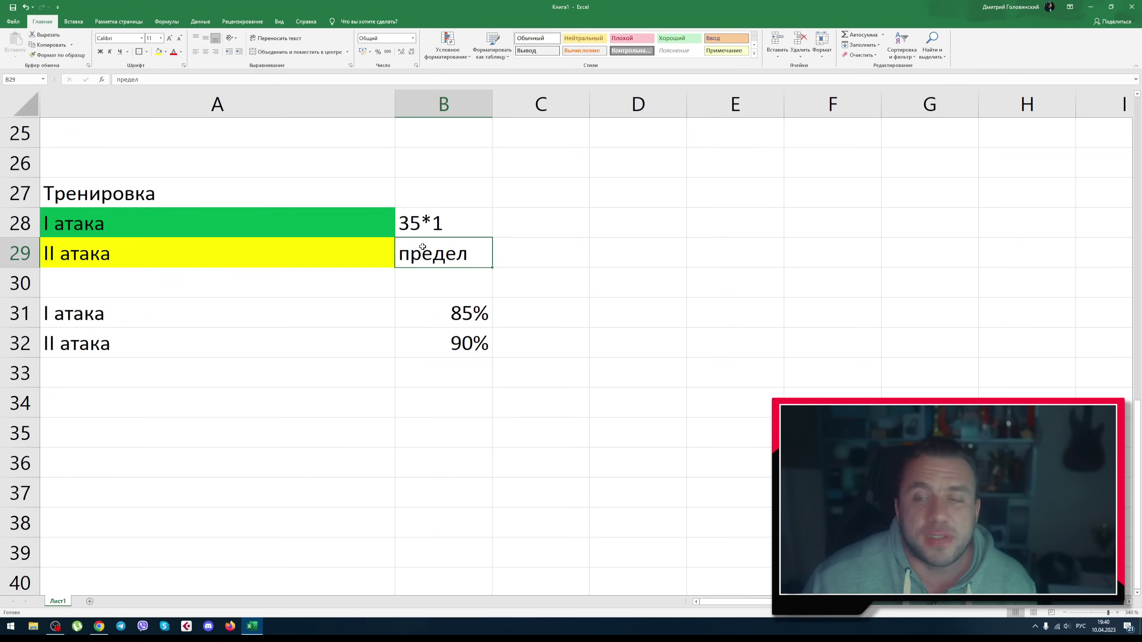
{"action": "scroll", "coordinate": [432, 279], "scroll_direction": "up", "scroll_amount": 5}
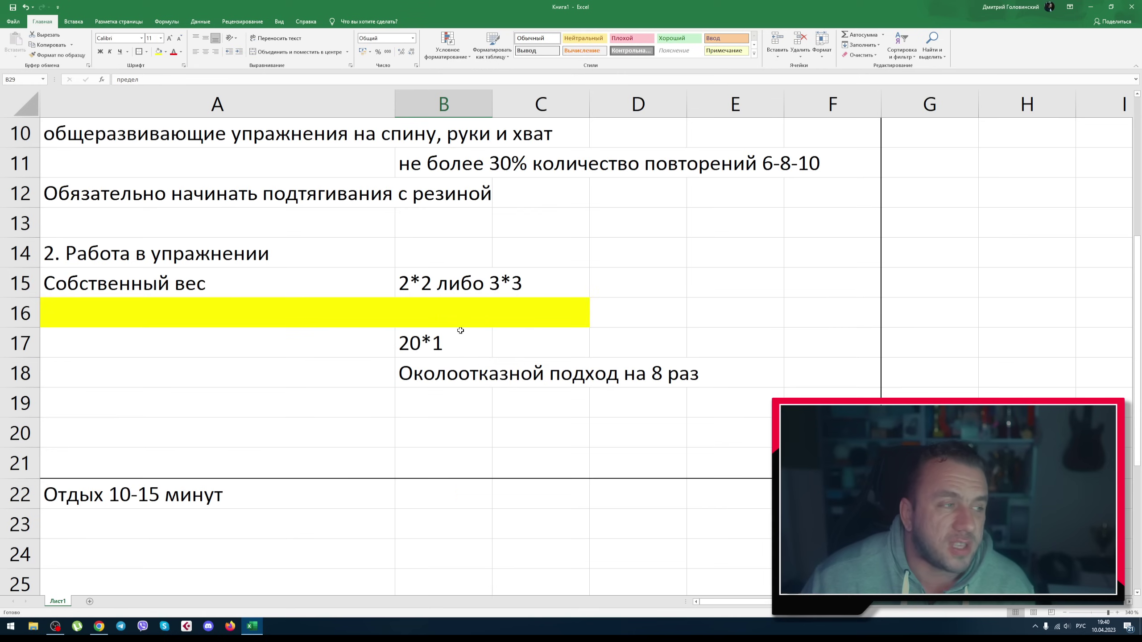
{"action": "left_click", "coordinate": [436, 377]}
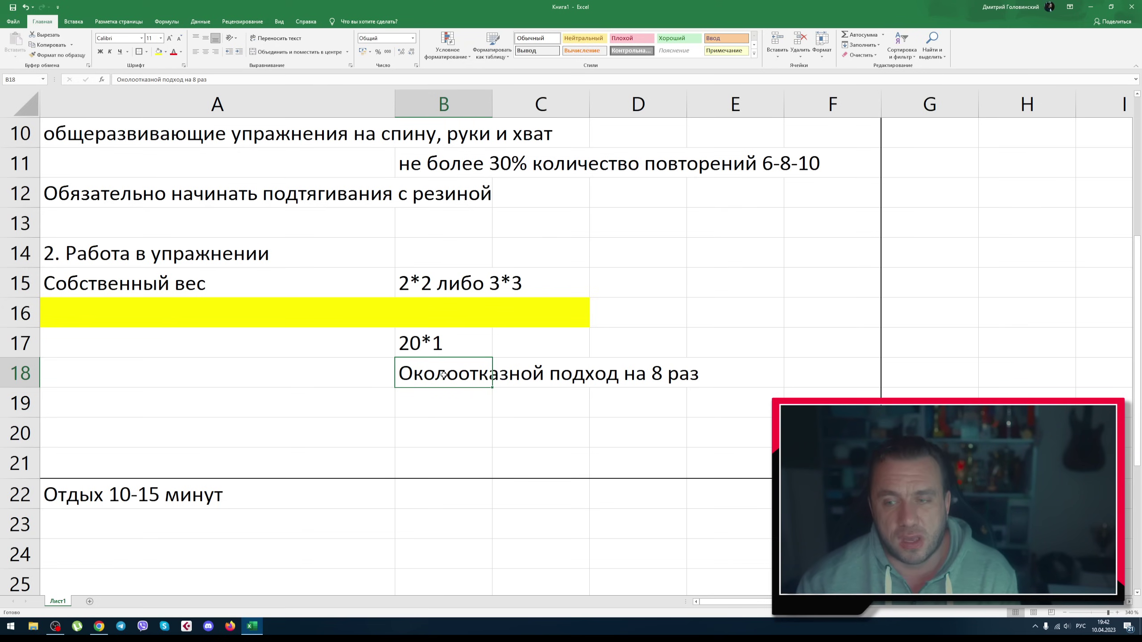
{"action": "scroll", "coordinate": [351, 432], "scroll_direction": "down", "scroll_amount": 4}
{"action": "scroll", "coordinate": [362, 454], "scroll_direction": "up", "scroll_amount": 6}
{"action": "scroll", "coordinate": [362, 454], "scroll_direction": "down", "scroll_amount": 7}
{"action": "scroll", "coordinate": [359, 453], "scroll_direction": "up", "scroll_amount": 4}
{"action": "scroll", "coordinate": [360, 450], "scroll_direction": "down", "scroll_amount": 4}
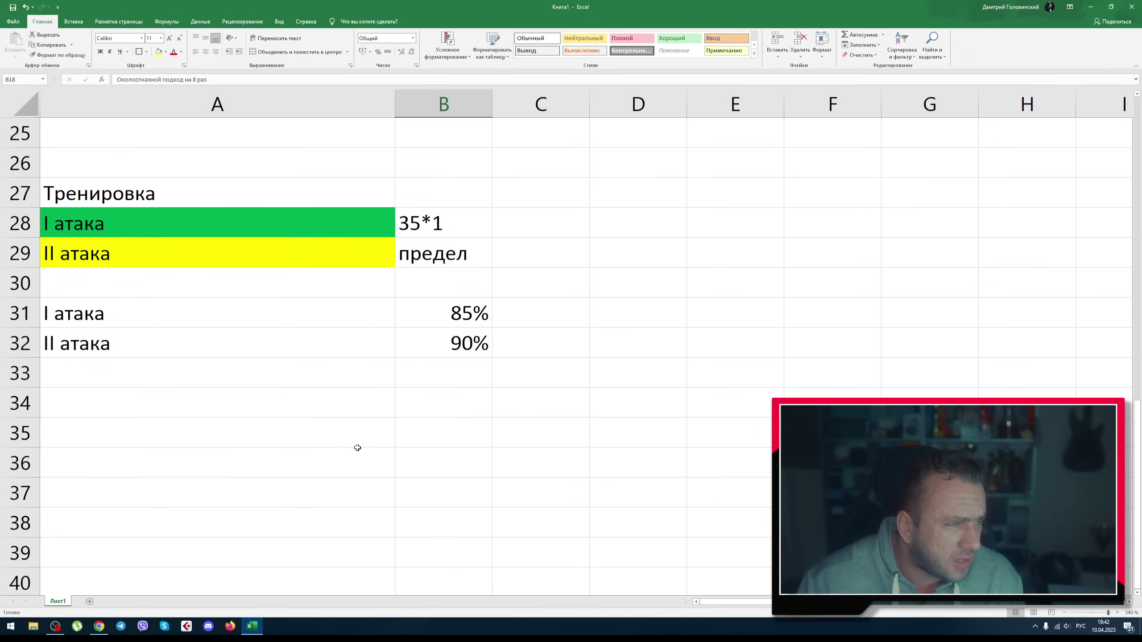
Enter the loading-phase note "3 недели - загрузка (2-3 атаки за тренировку, 2-3-4-5)" in A35, below the attack percentages
{"action": "left_click", "coordinate": [286, 415]}
{"action": "left_click", "coordinate": [272, 420]}
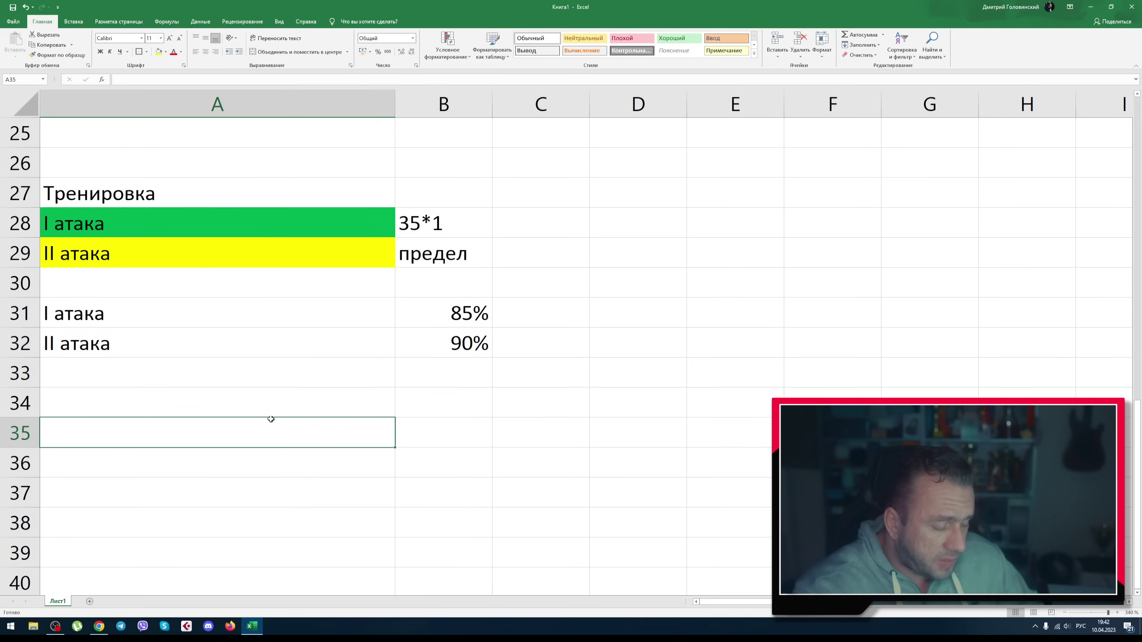
{"action": "type", "text": "3 недели -"}
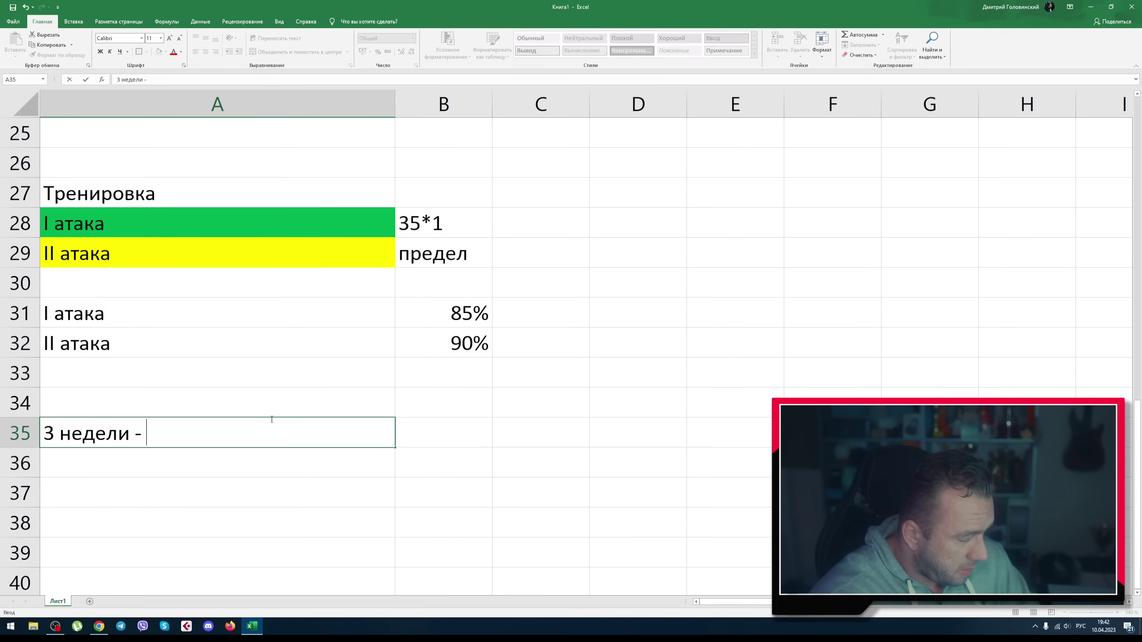
{"action": "type", "text": " загрузка (2-3 аа"}
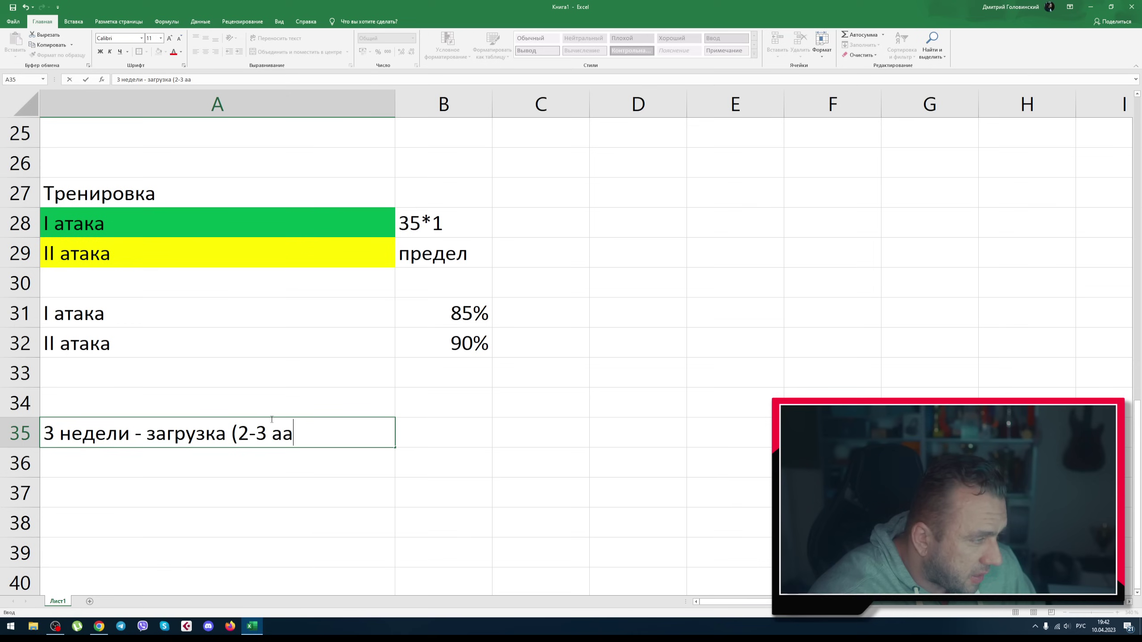
{"action": "key", "text": "BackSpace"}
{"action": "type", "text": "т"}
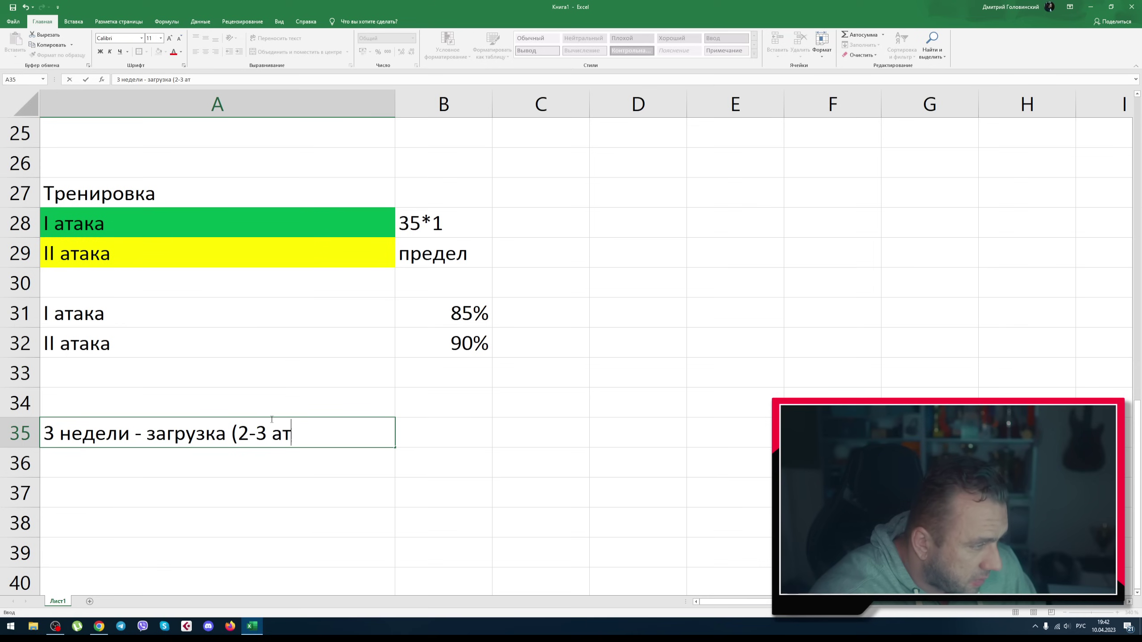
{"action": "type", "text": "аки за тренировк"}
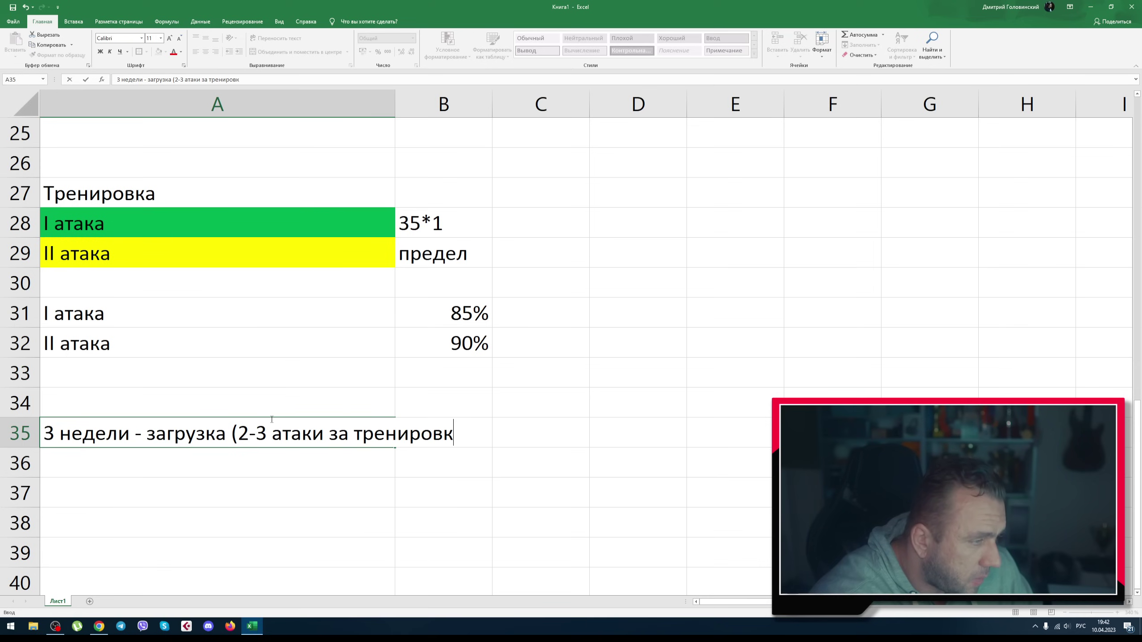
{"action": "type", "text": "у, 2-3-4-5)"}
{"action": "key", "text": "Return"}
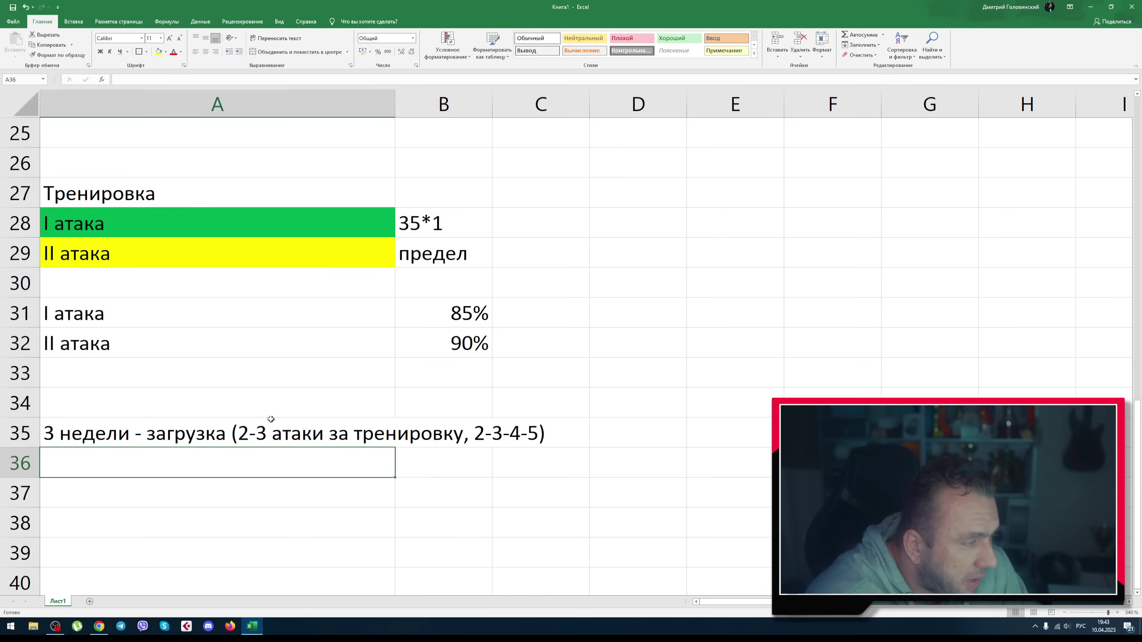
Enter "2 недели легкие тренировки, не выходим за веса 70% или вовсем отдыхаем, делаем ОФП, хват, руки" in A36
{"action": "type", "text": "2"}
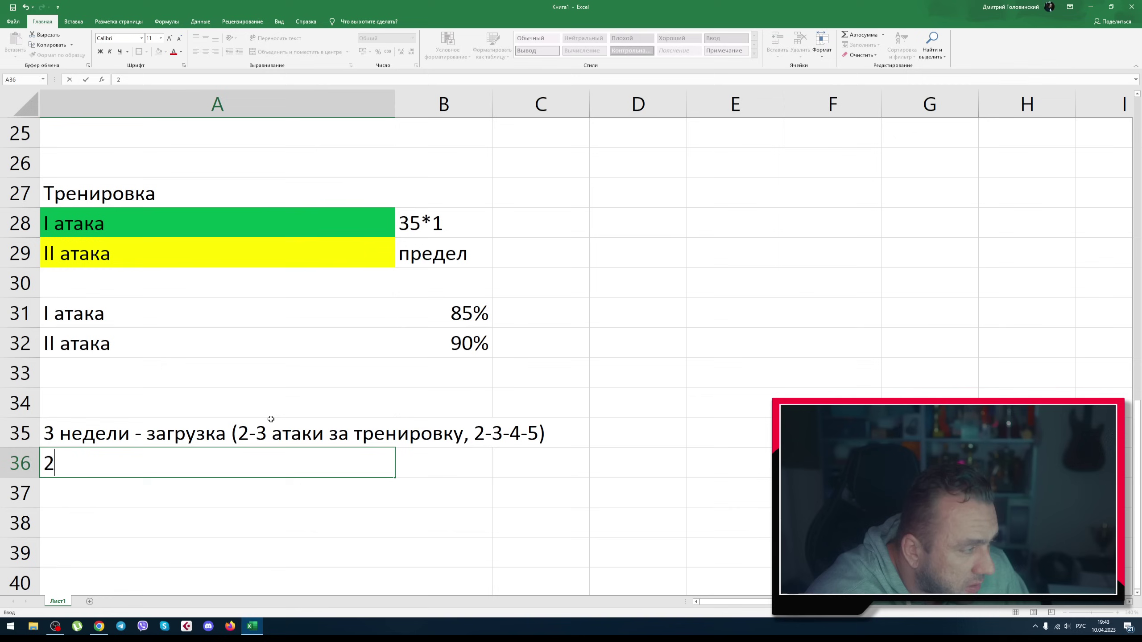
{"action": "type", "text": " недели легкие "}
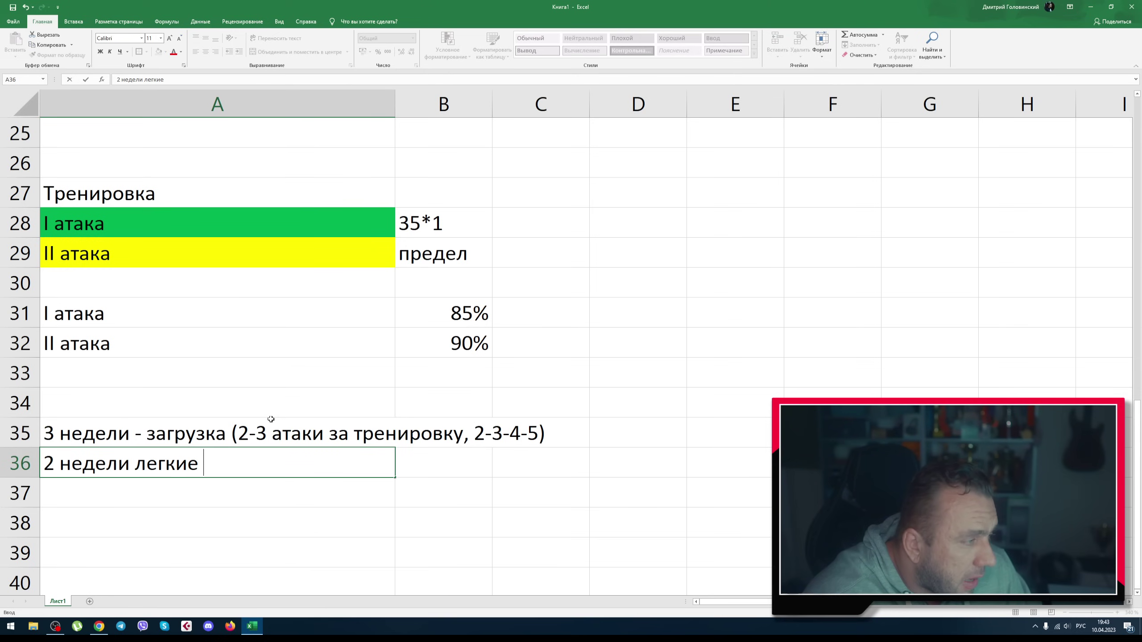
{"action": "type", "text": "тренировки, не выходим "}
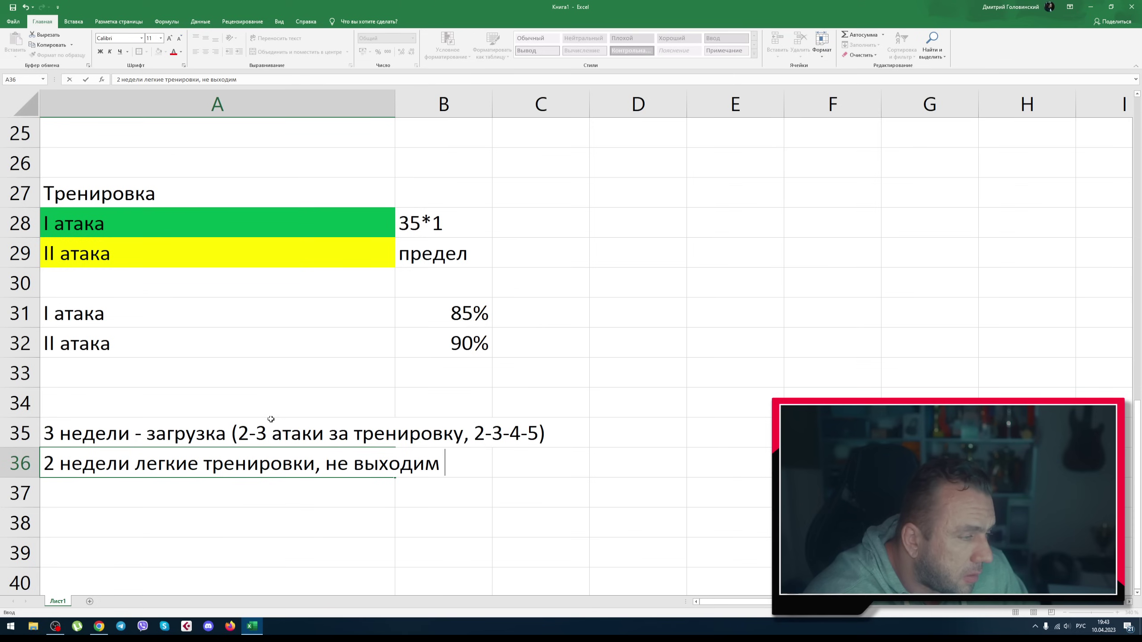
{"action": "type", "text": "за веса 70%"}
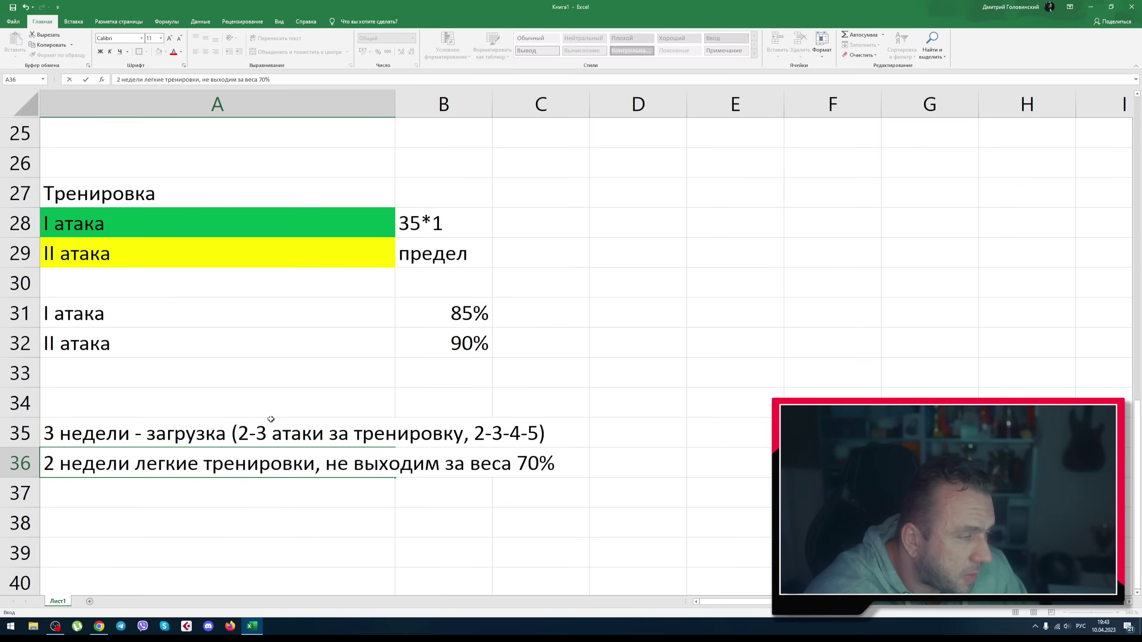
{"action": "type", "text": " или вов"}
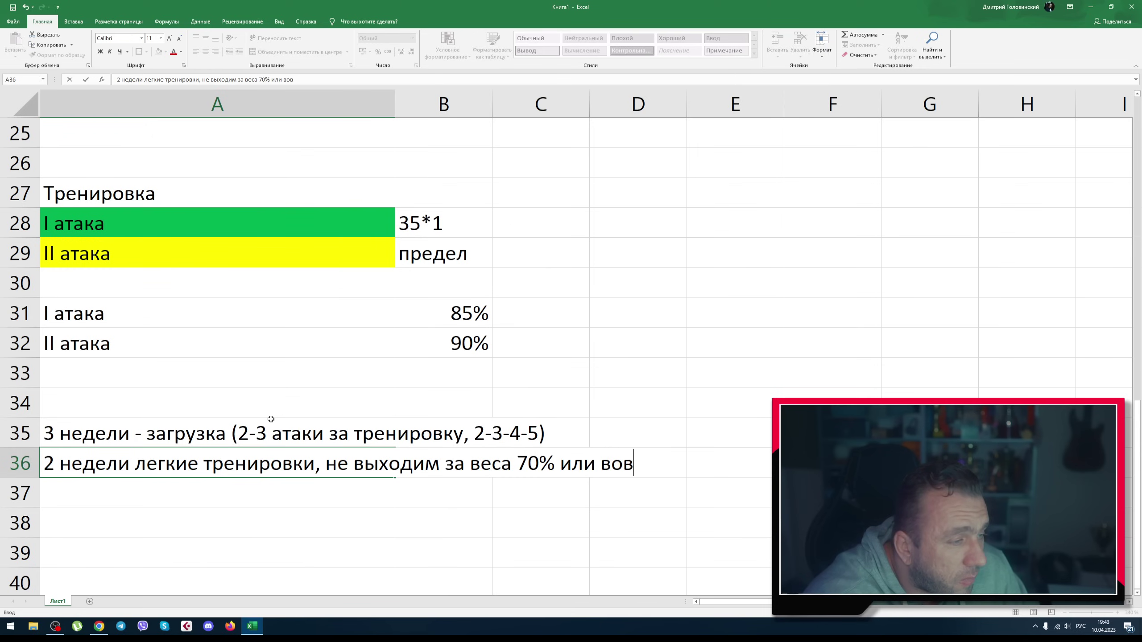
{"action": "type", "text": "сем отдыхаем, делаем ОФП, хват, руки"}
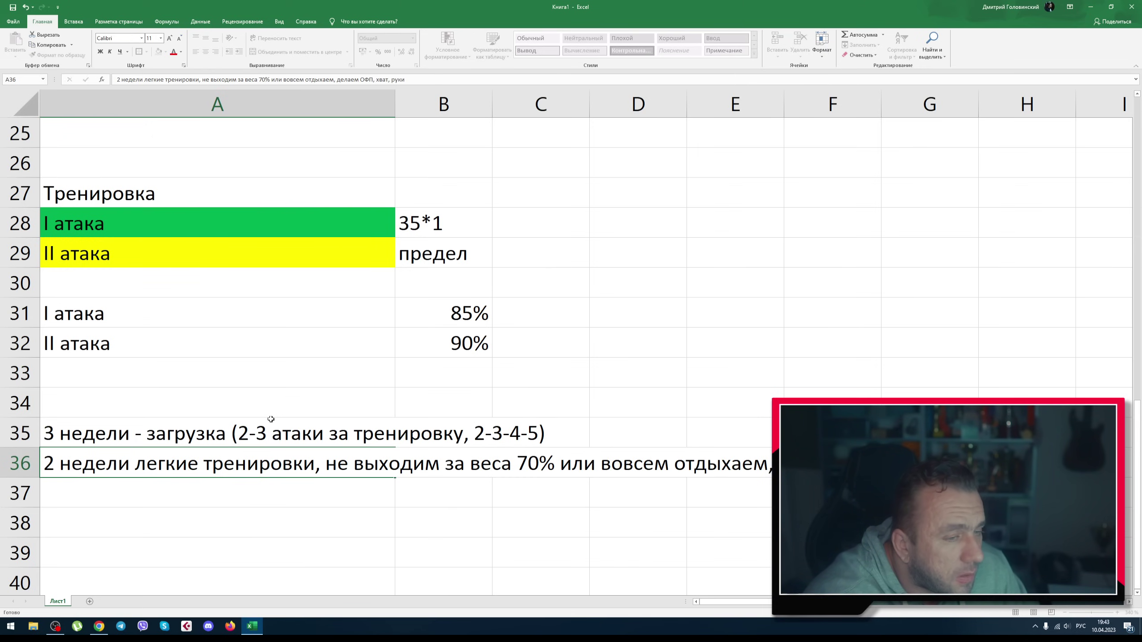
Continue the light-weeks note in A37 with the text "пресс, икры"
{"action": "key", "text": "Down"}
{"action": "type", "text": "пресс, икры"}
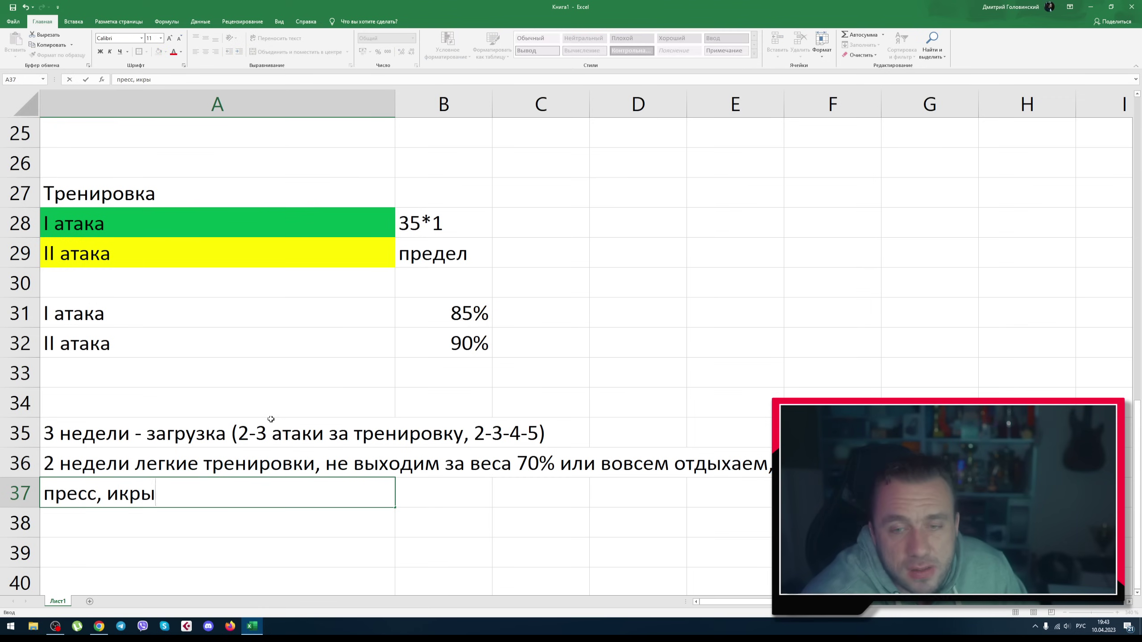
{"action": "scroll", "coordinate": [265, 392], "scroll_direction": "down", "scroll_amount": 2}
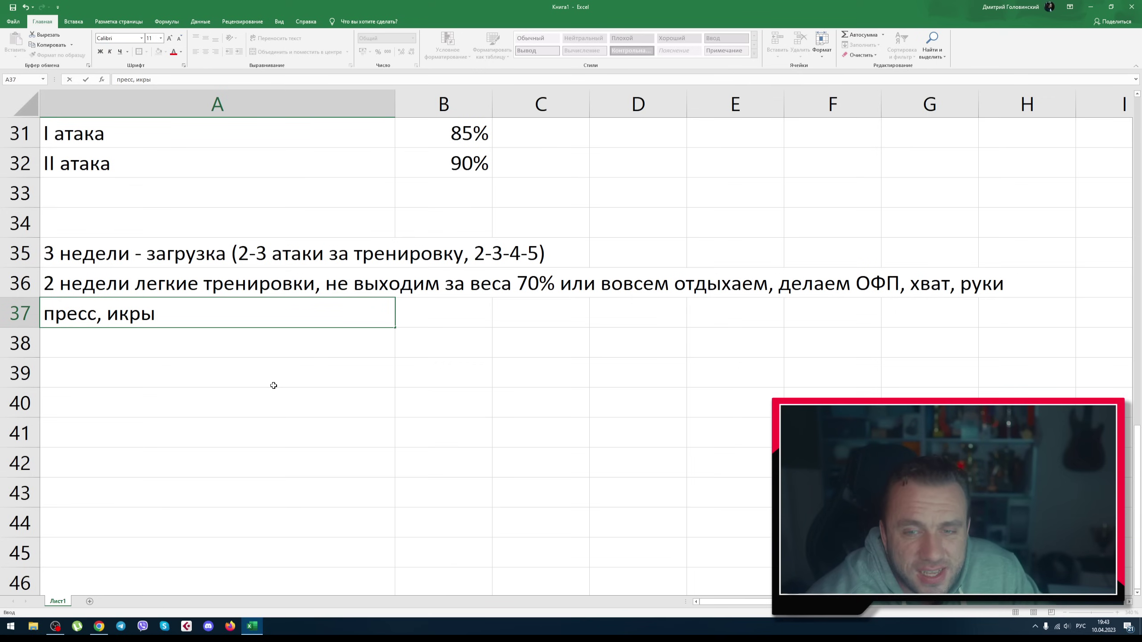
{"action": "left_click", "coordinate": [144, 261]}
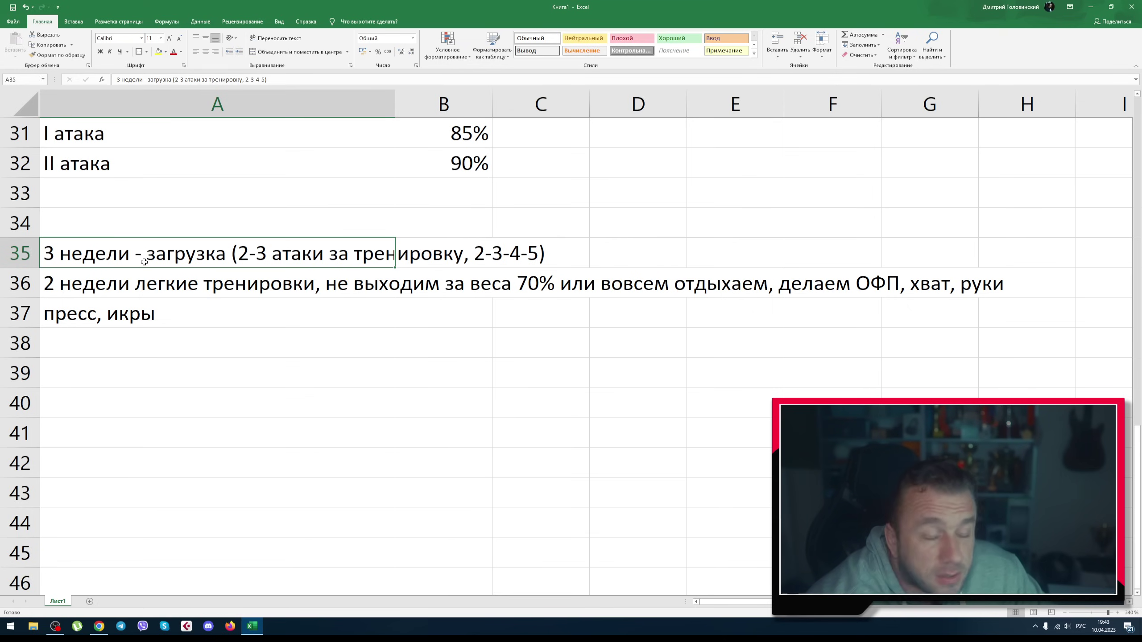
{"action": "scroll", "coordinate": [207, 317], "scroll_direction": "up", "scroll_amount": 8}
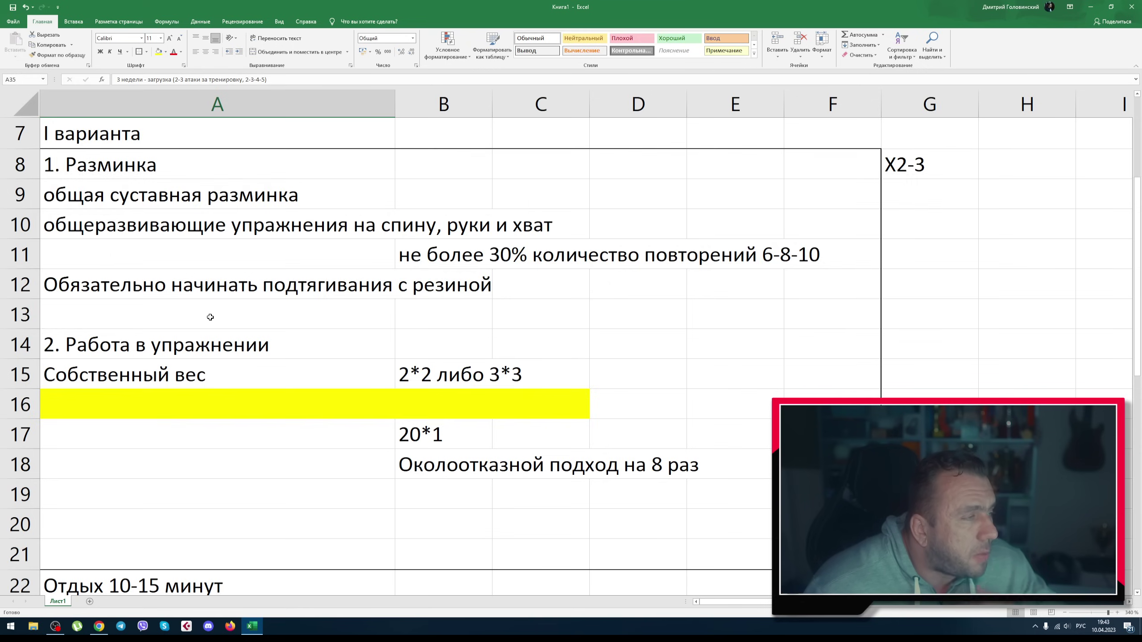
{"action": "scroll", "coordinate": [210, 317], "scroll_direction": "up", "scroll_amount": 2}
{"action": "scroll", "coordinate": [227, 314], "scroll_direction": "down", "scroll_amount": 3}
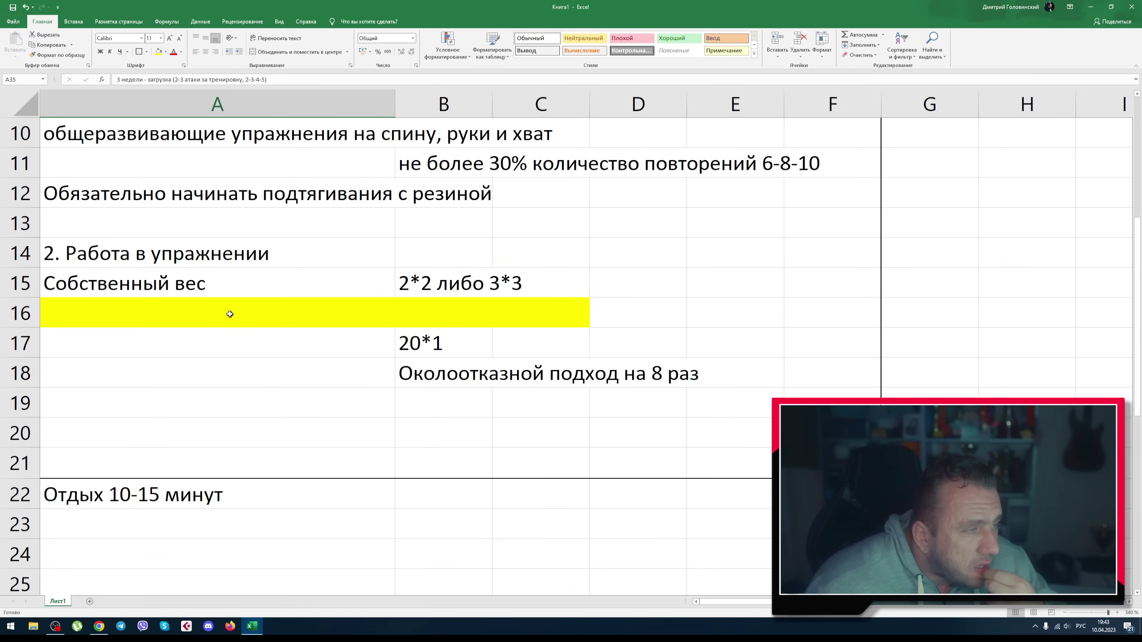
{"action": "scroll", "coordinate": [229, 313], "scroll_direction": "up", "scroll_amount": 1}
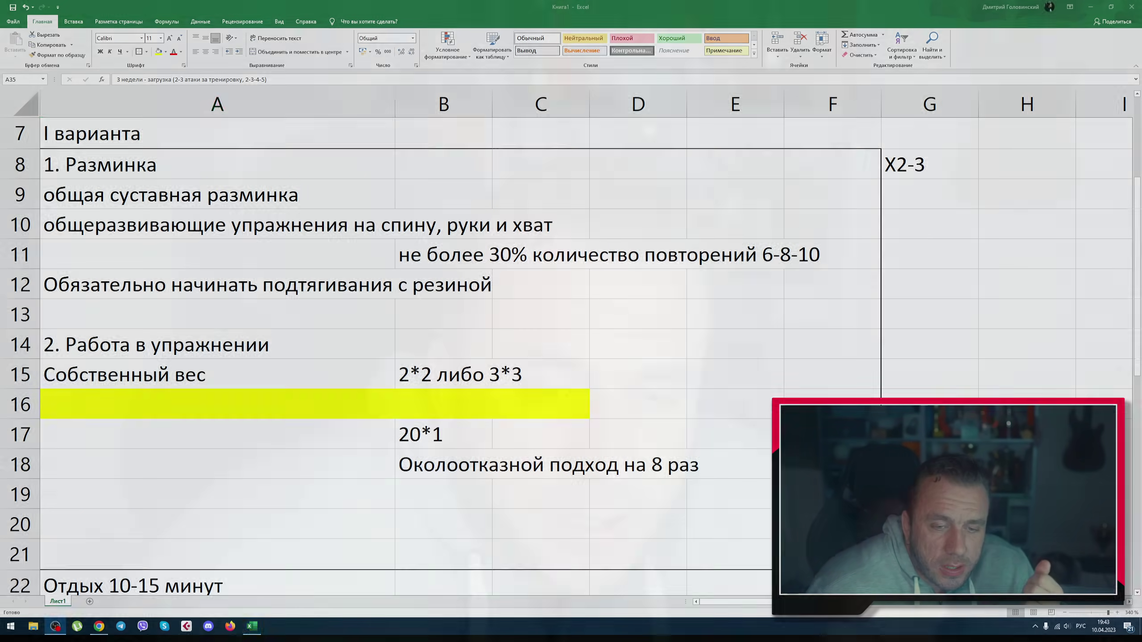